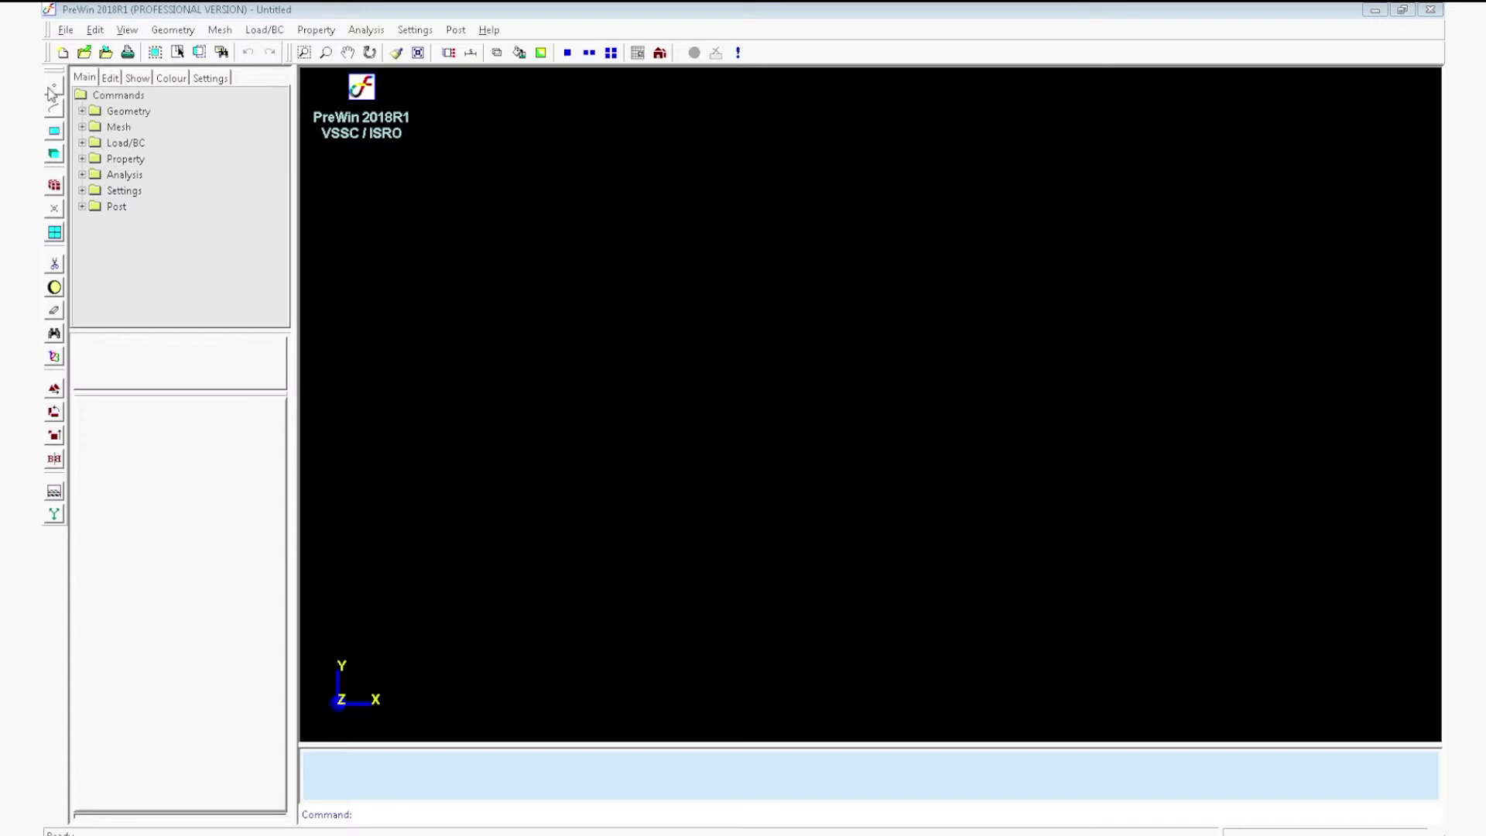
Step: Create key points at 0/0/0 and 100/100/0 by coordinates
left_click(53, 93)
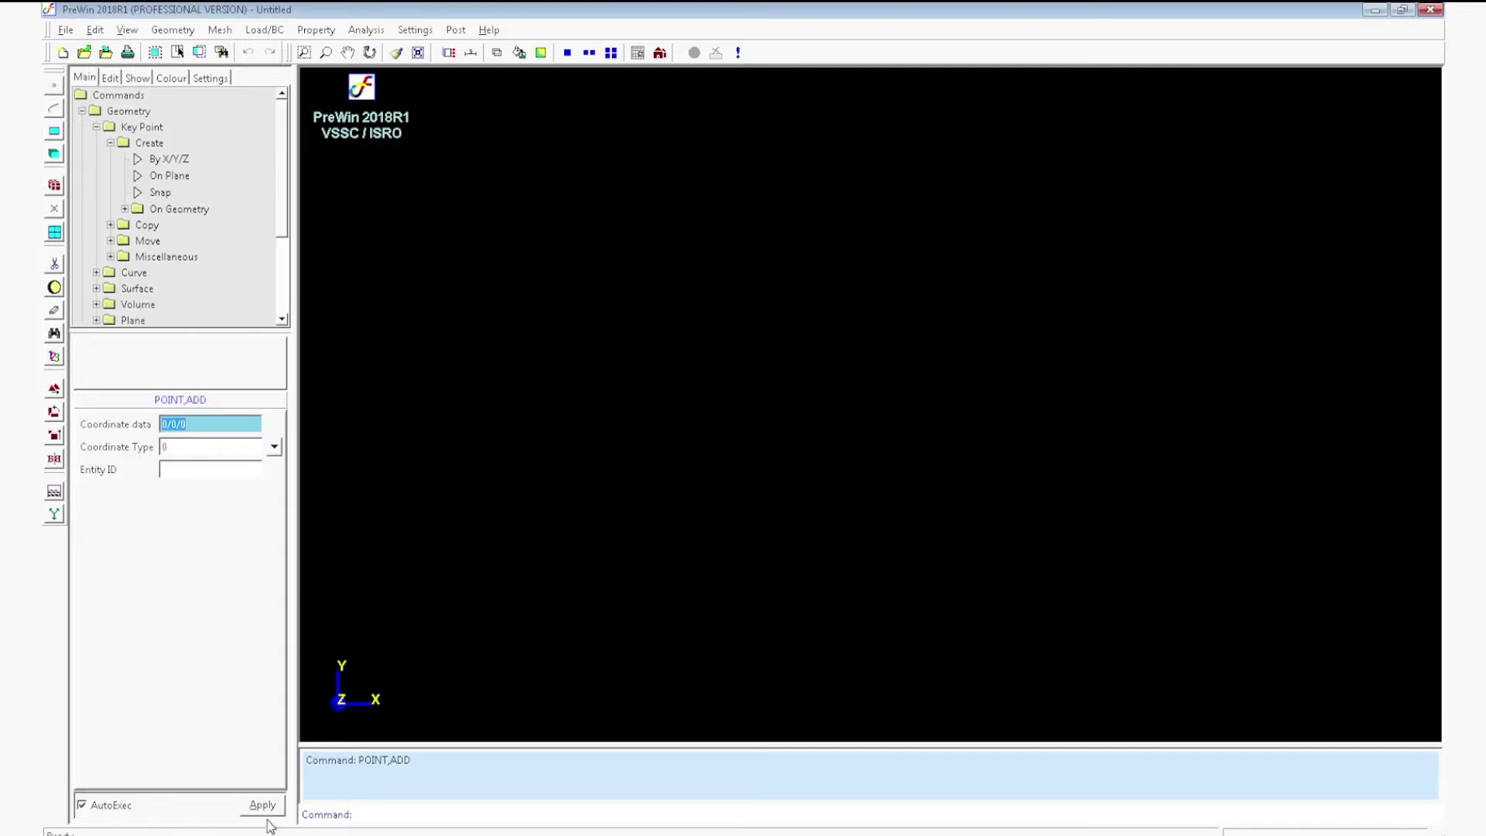
left_click(263, 806)
double_click(200, 426)
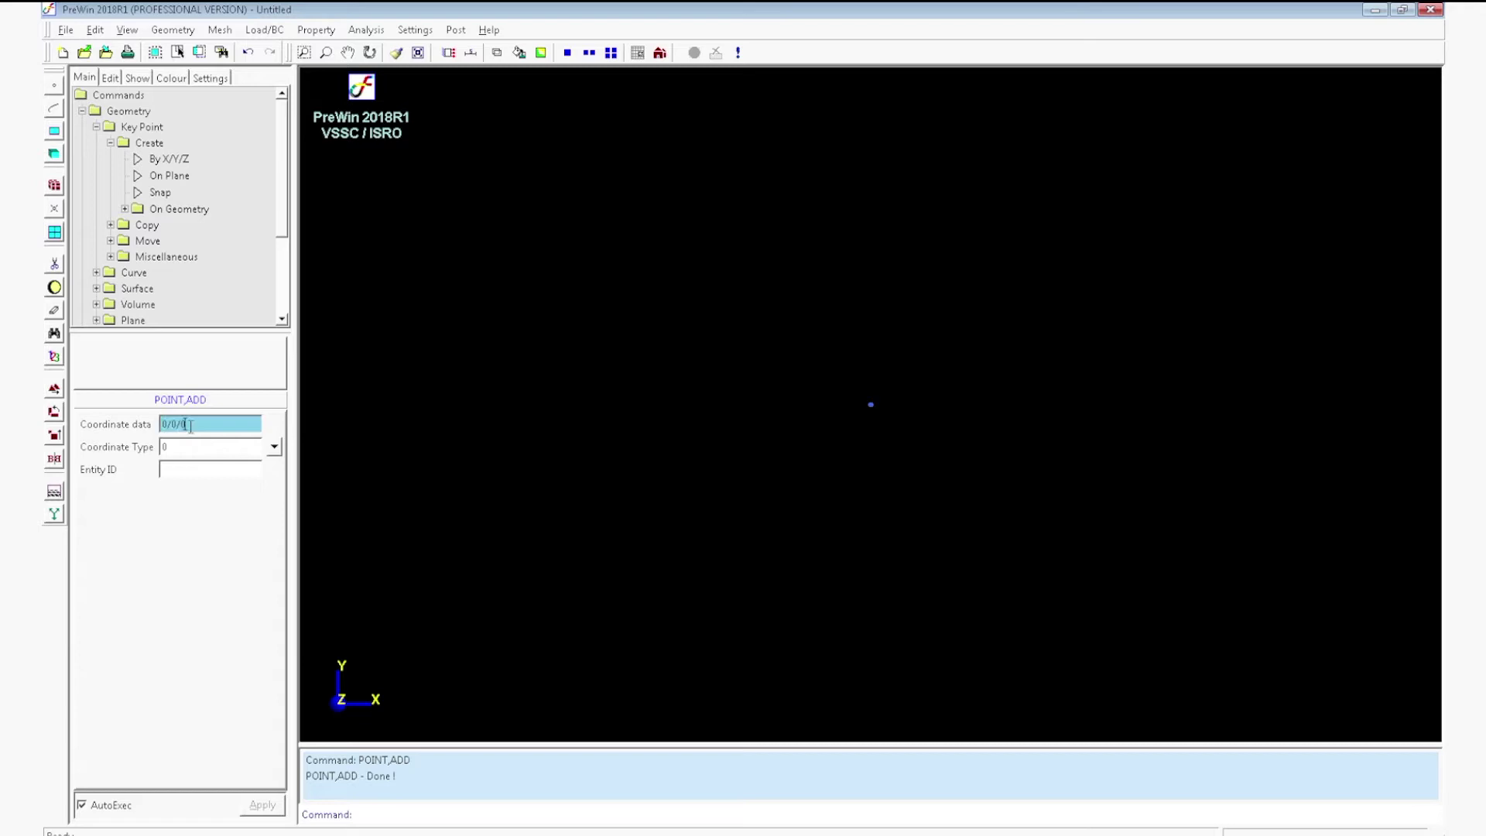
type("100/10")
left_click(264, 806)
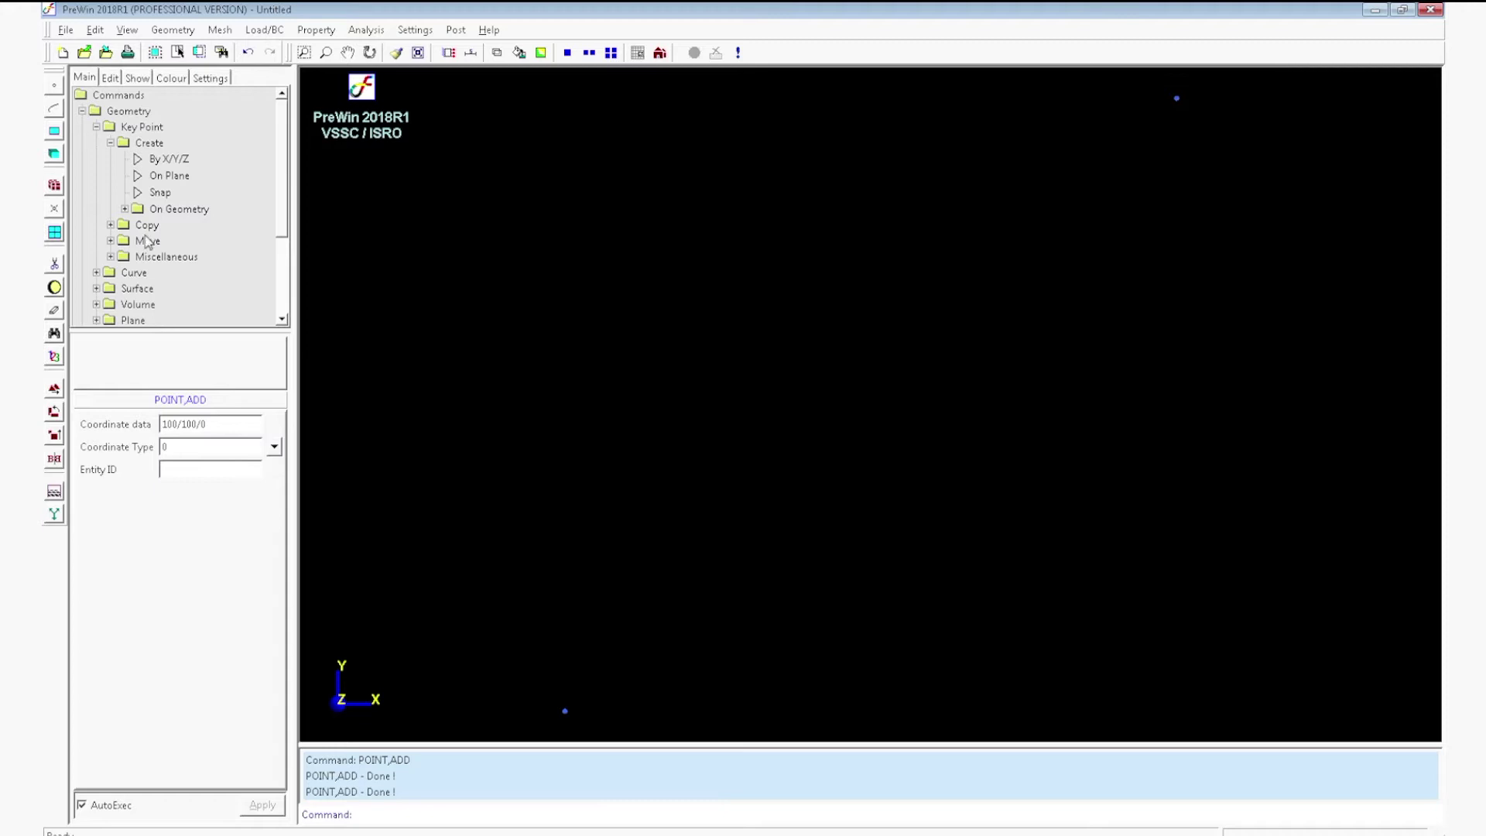
Step: Create a Rect2P surface using the two key points as opposite corners
left_click(58, 138)
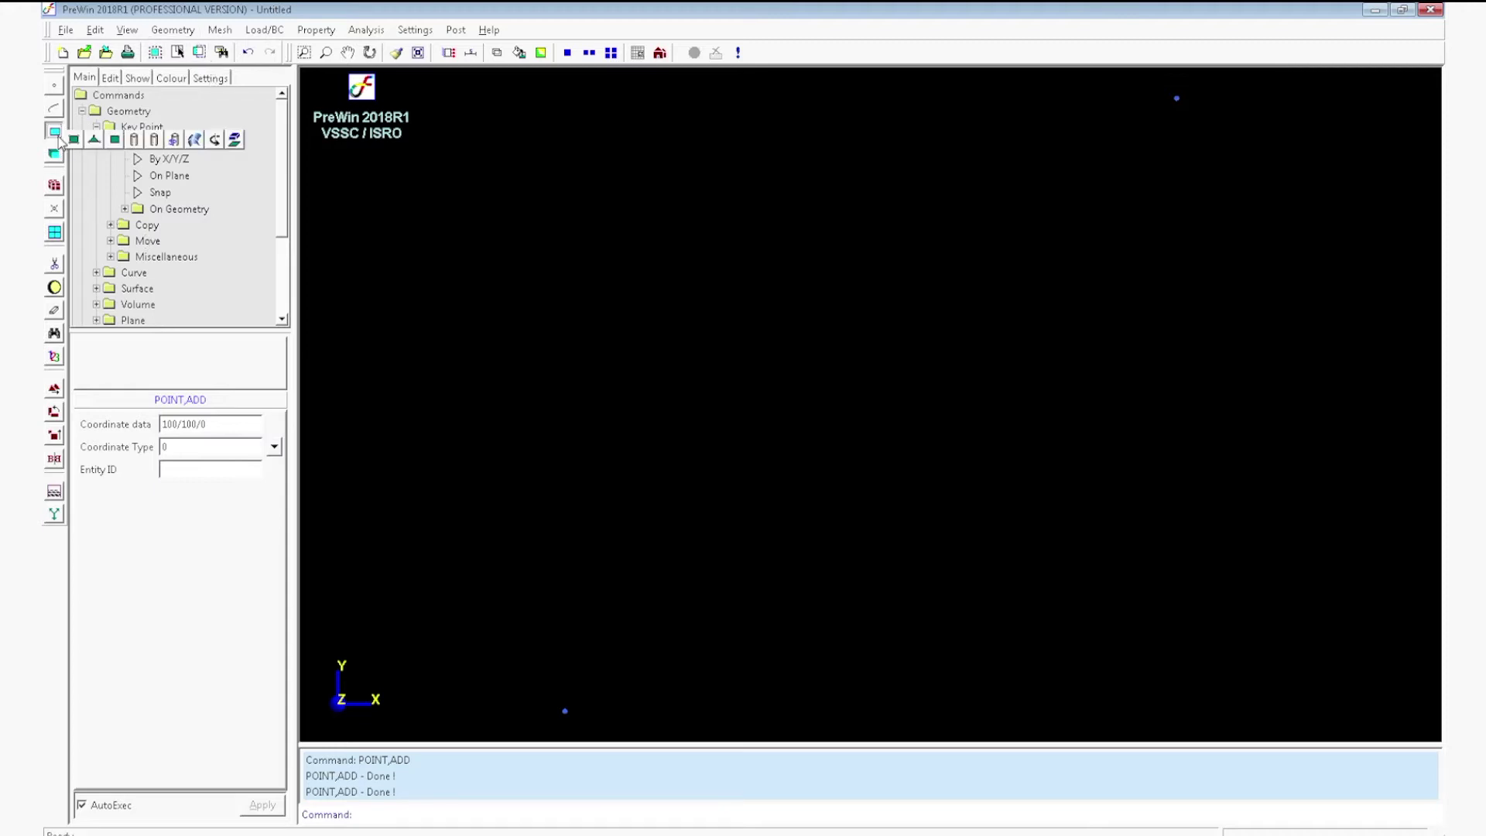
left_click(116, 141)
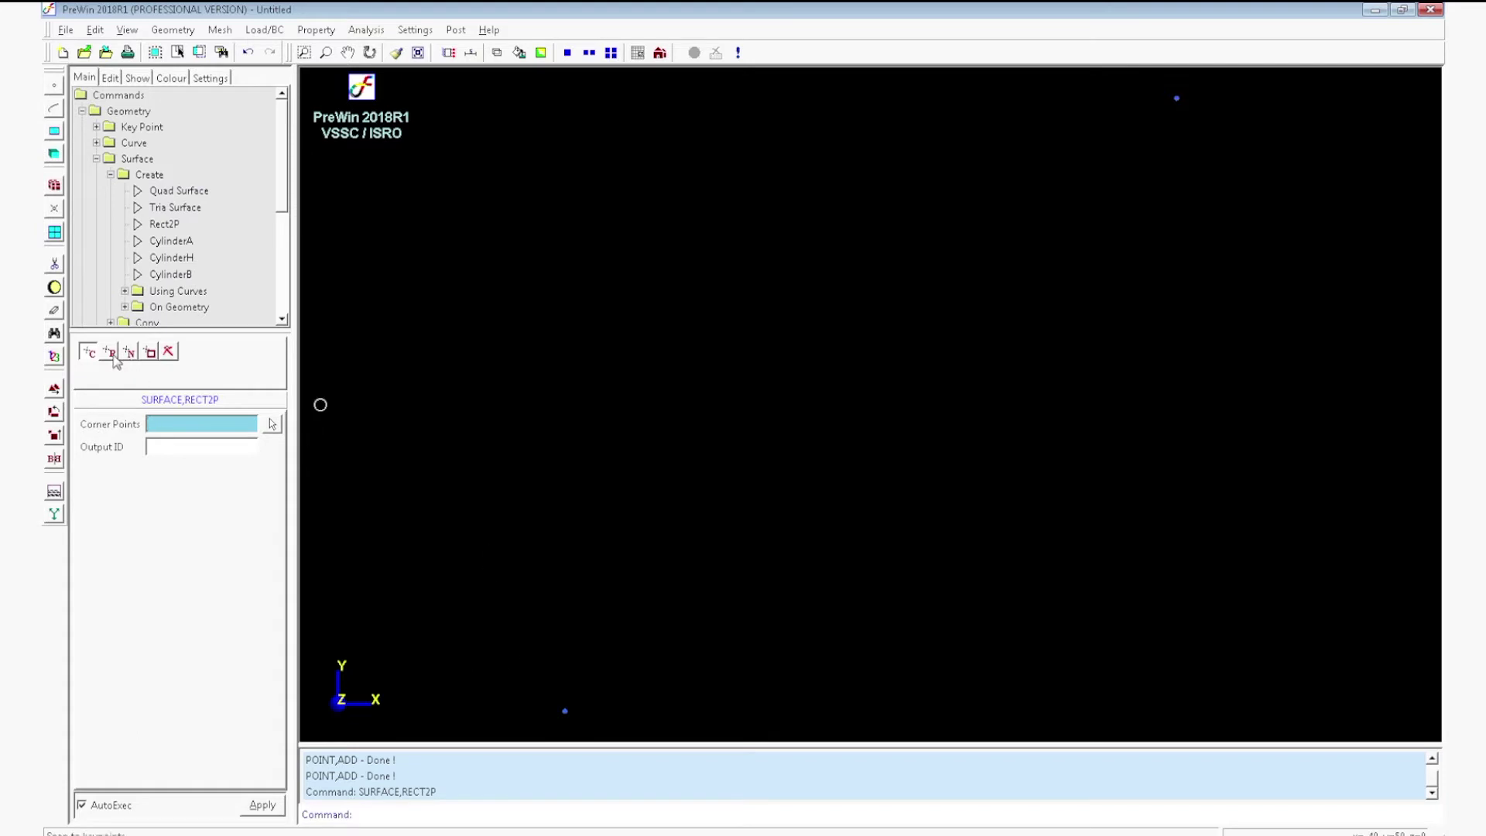
left_click(111, 354)
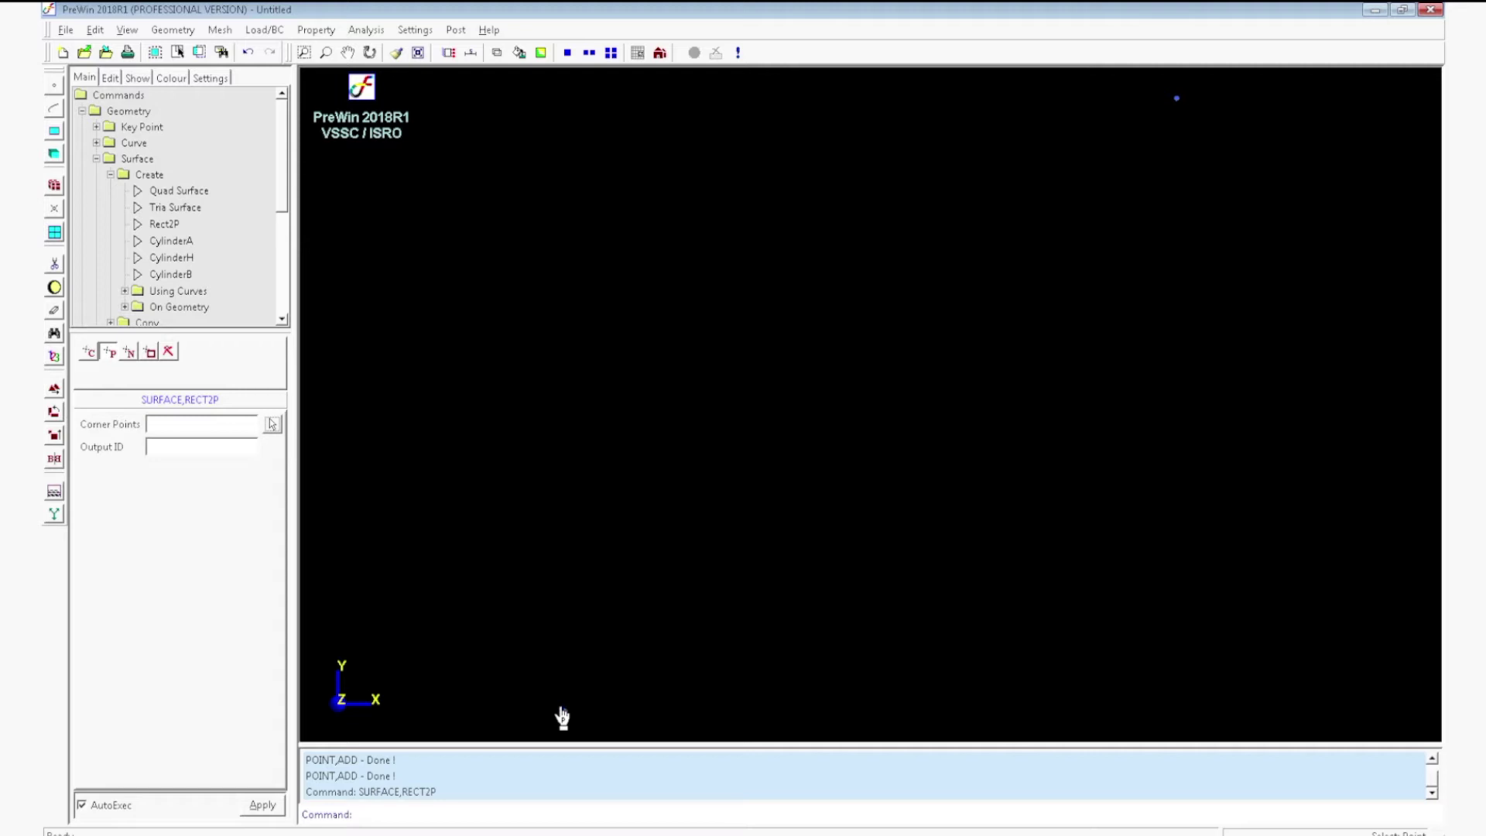
left_click(565, 710)
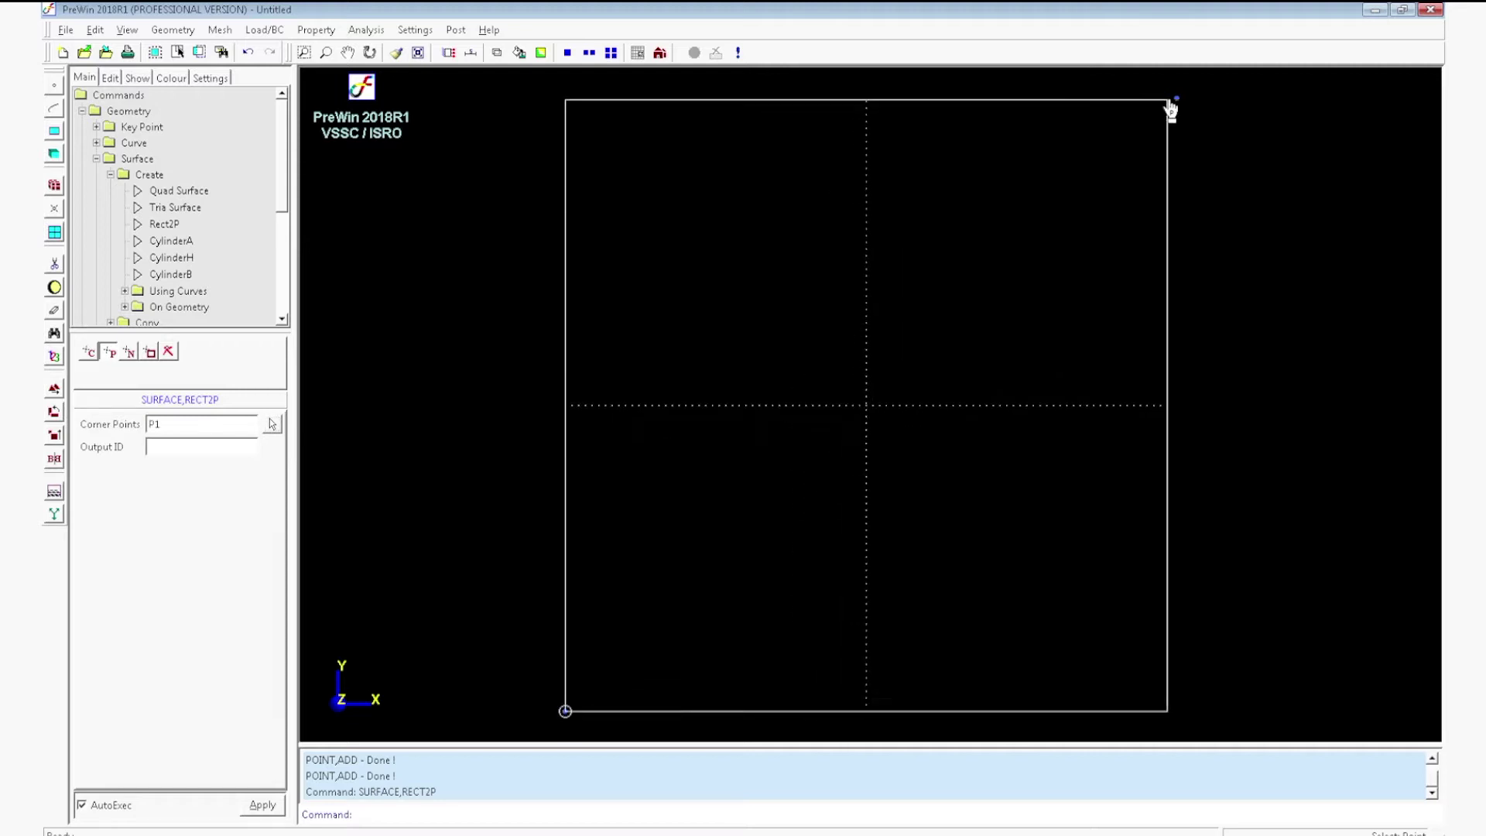
left_click(1177, 99)
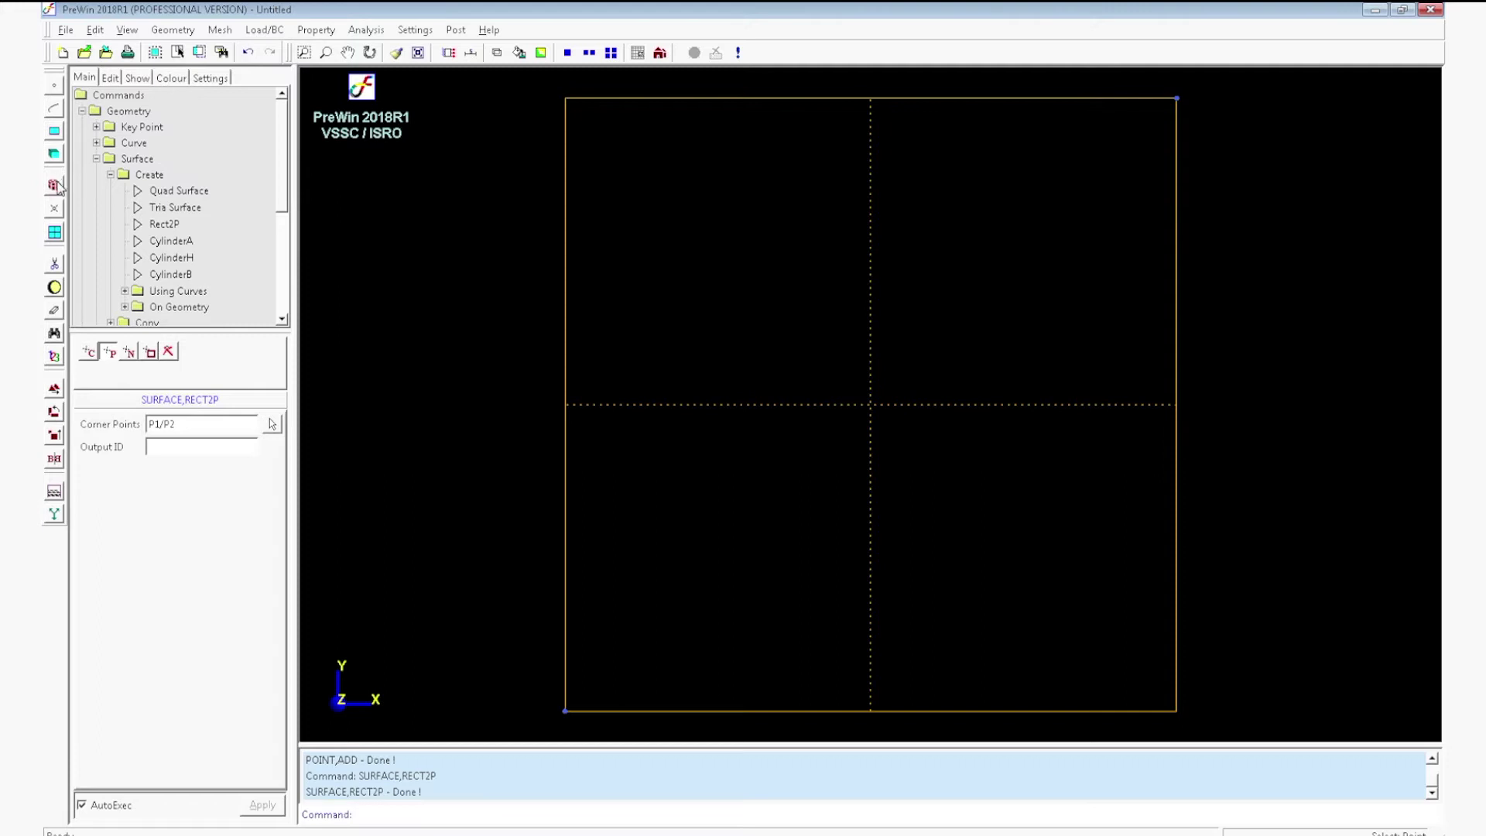
Step: Select surface 1 for QUAD meshing with element size 10
left_click(64, 188)
left_click(98, 196)
left_click(764, 475)
left_click(213, 449)
type("10")
key("Return")
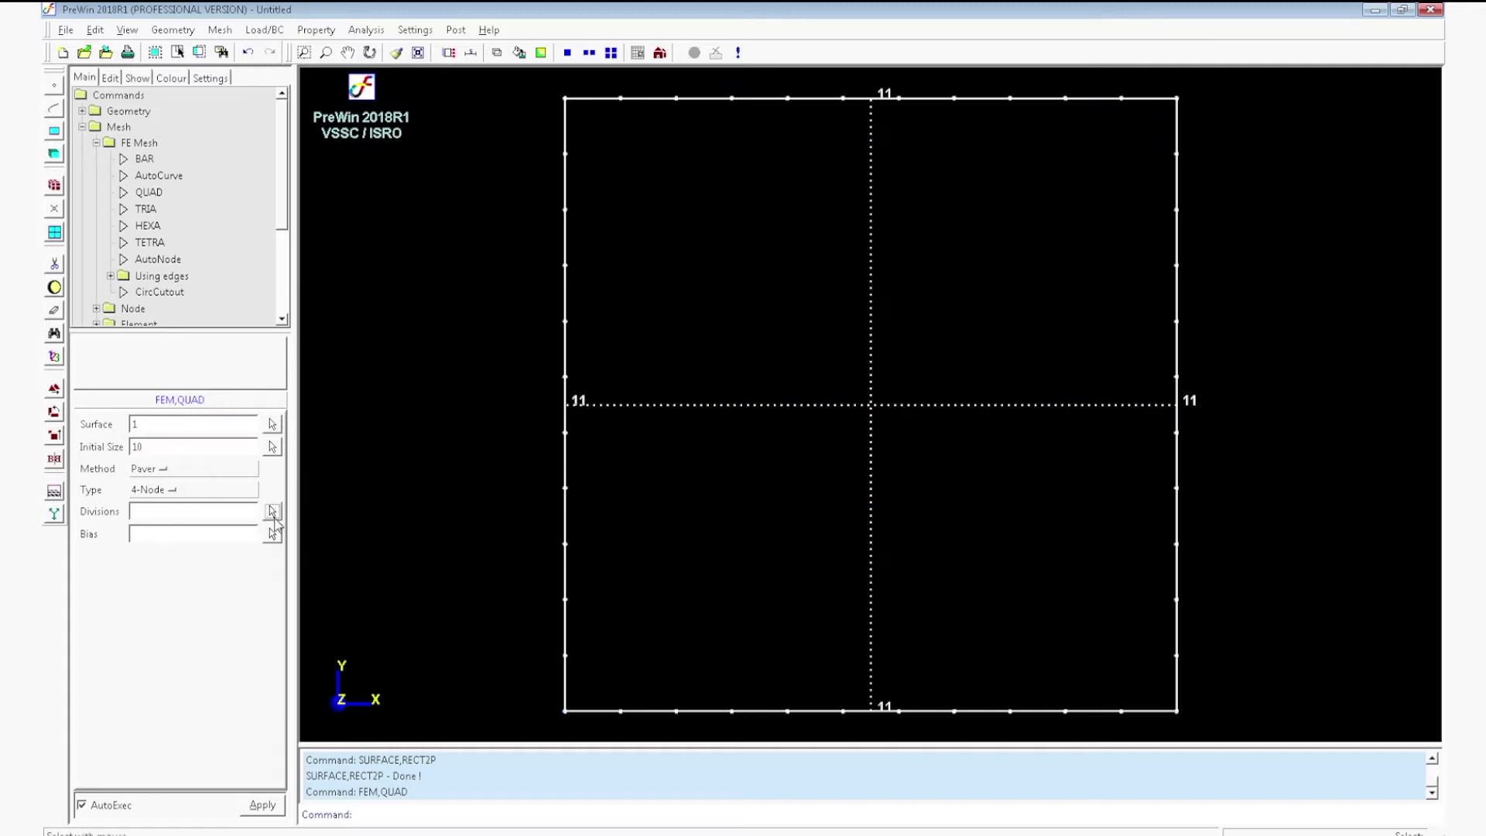
Step: Give all four edges 10 divisions, choose Mapped, and generate the quad mesh
left_click(903, 106)
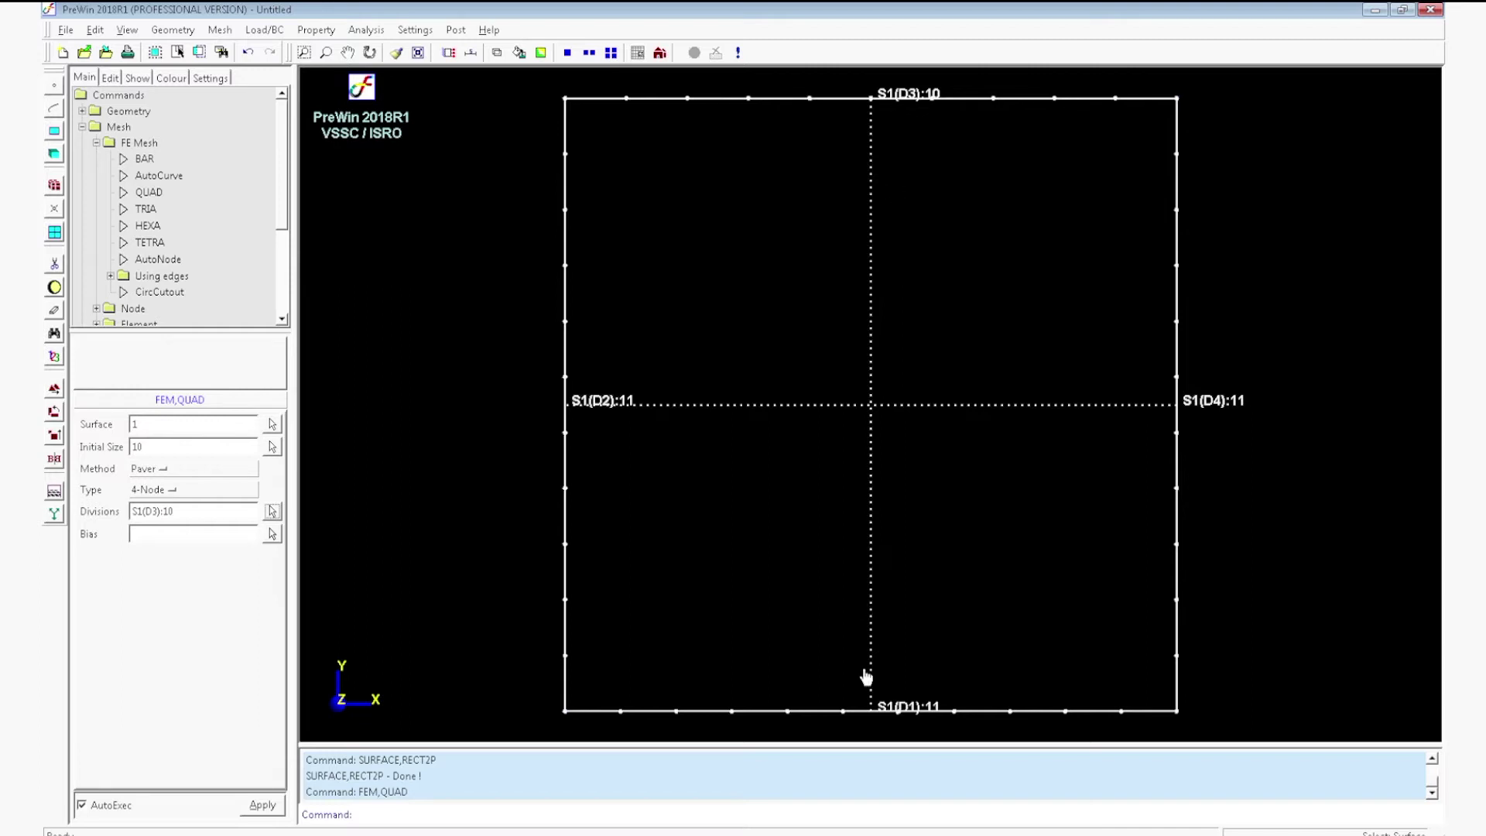
left_click(868, 710)
left_click(568, 486)
left_click(1178, 533)
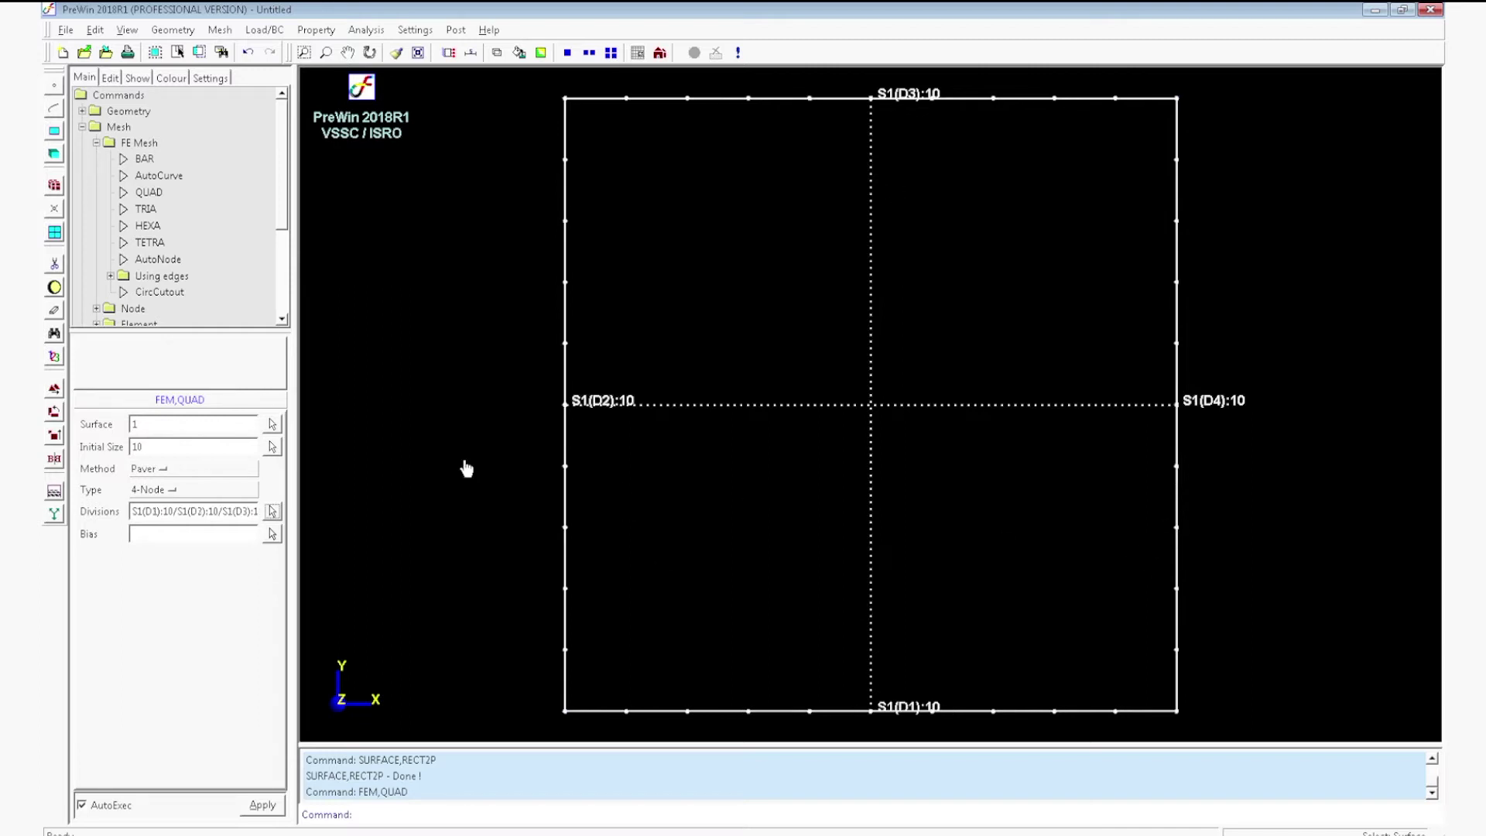
left_click(170, 469)
left_click(176, 486)
left_click(263, 805)
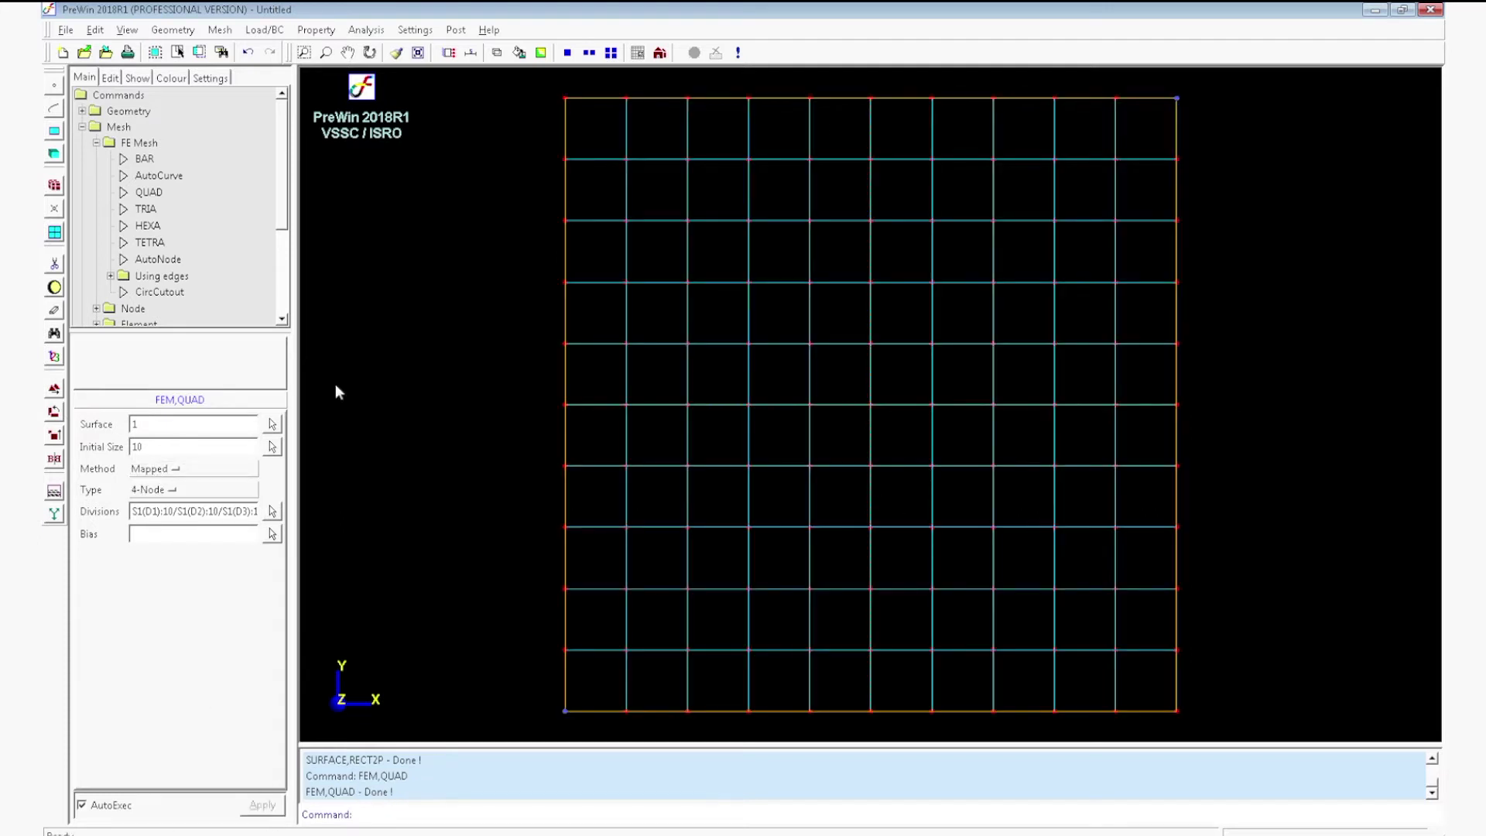
Step: Erase the square surface from the display, leaving only the mesh
left_click(54, 310)
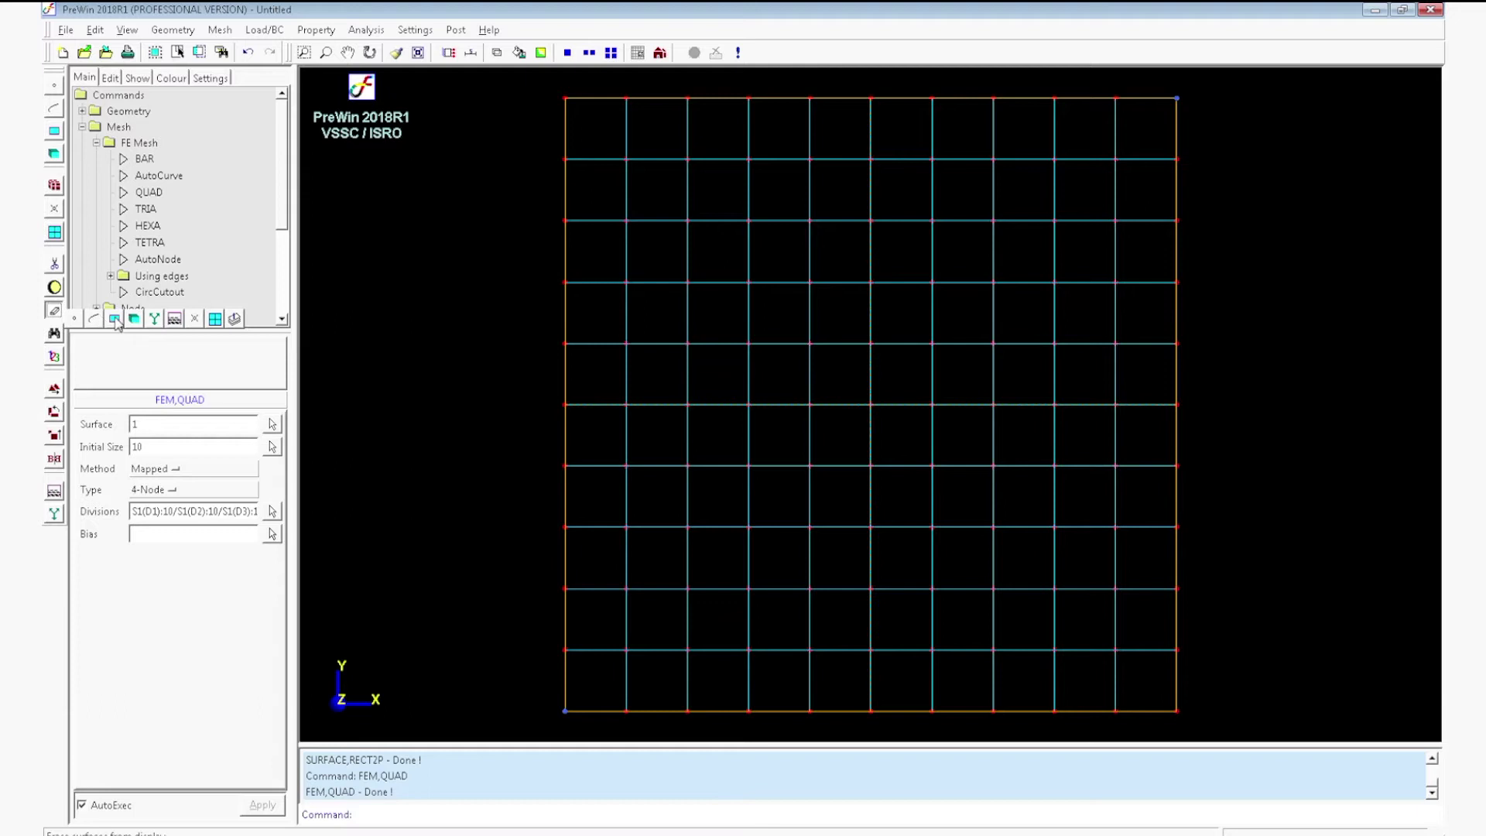
left_click(114, 319)
left_click(896, 355)
left_click(221, 31)
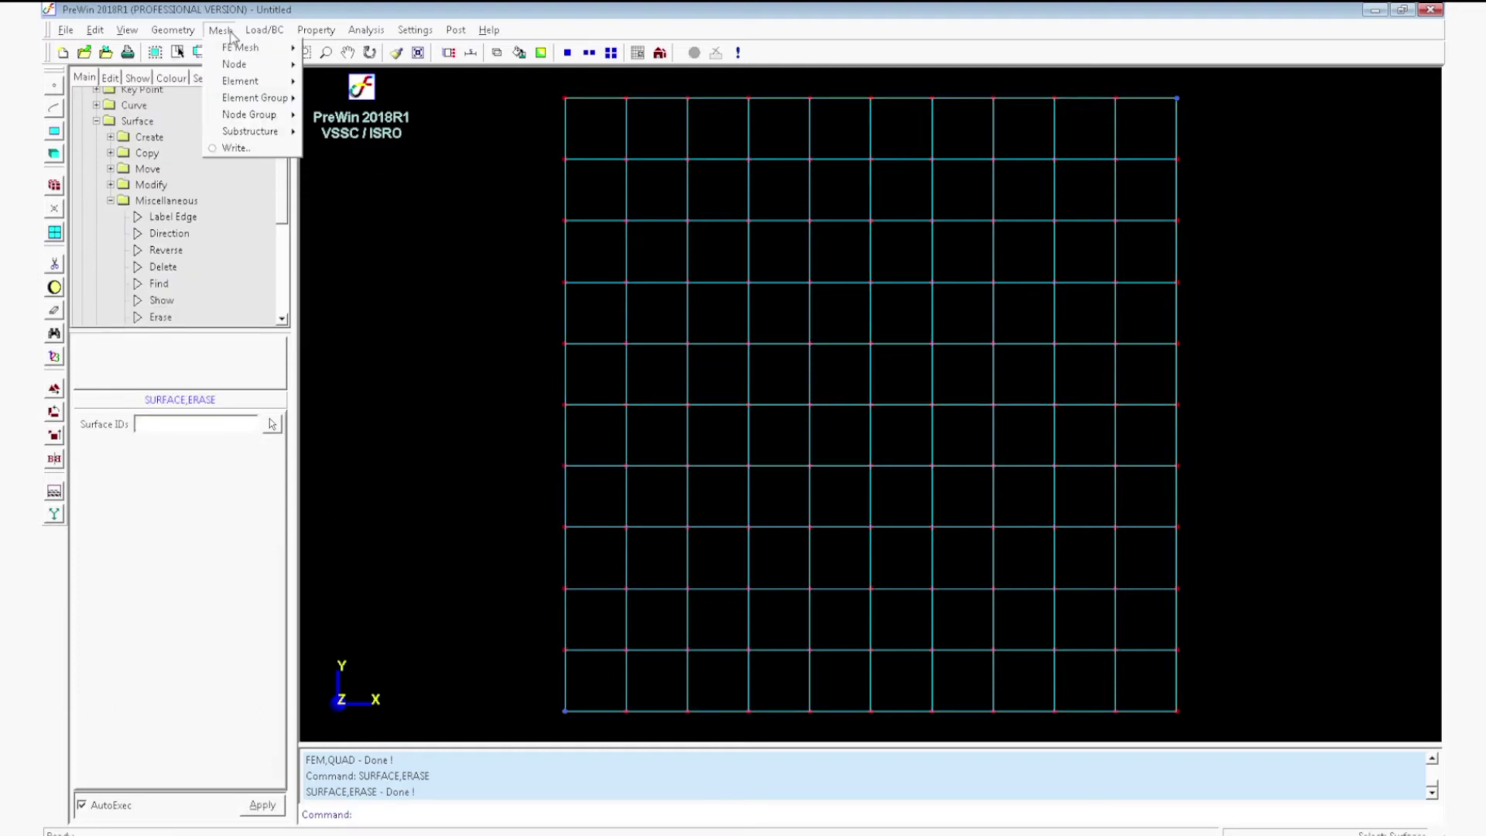
Step: Start an element extrusion with ALL elements selected
mouse_move(249, 88)
mouse_move(345, 83)
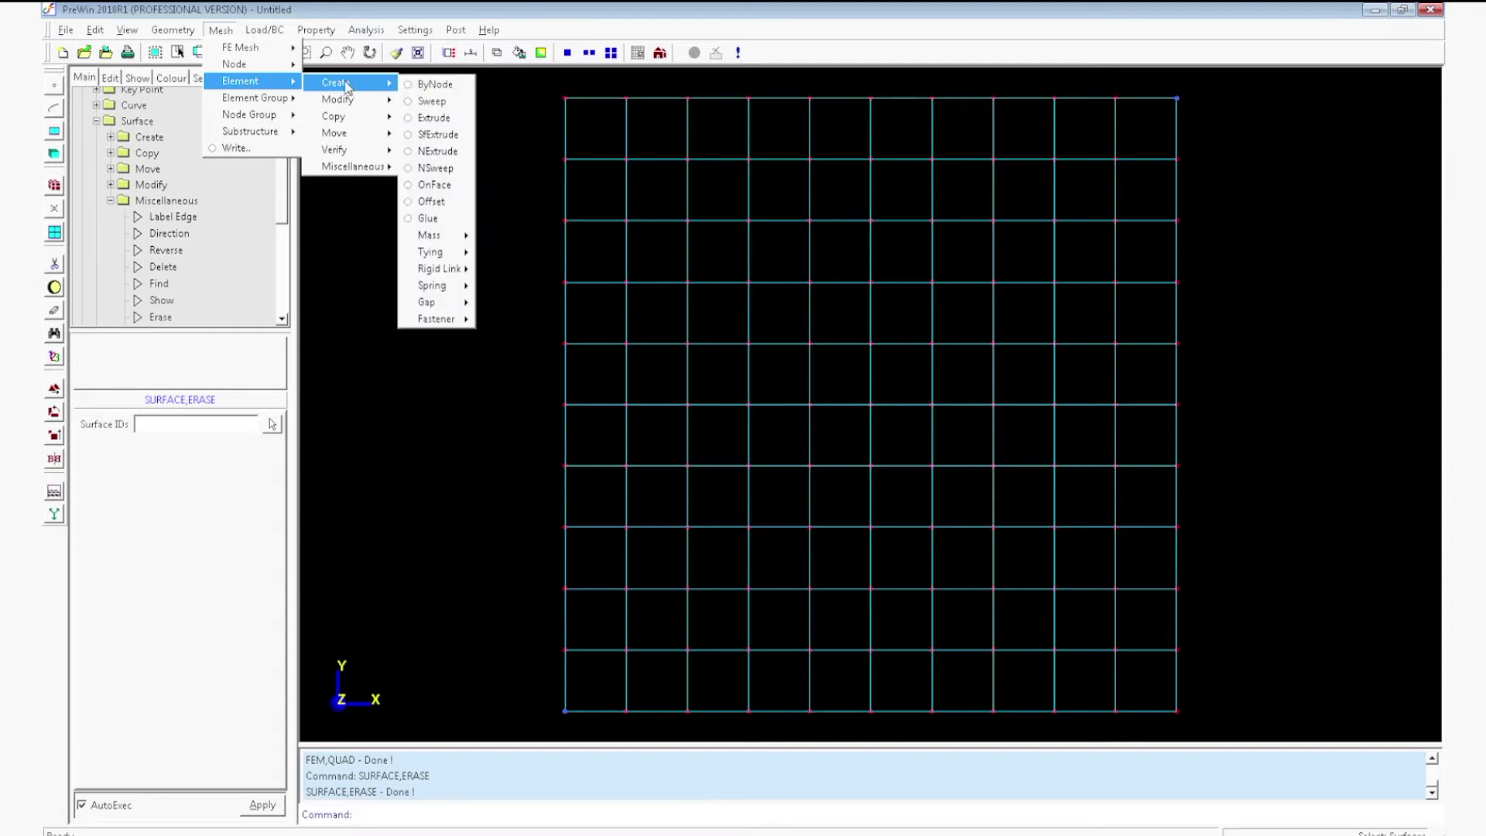
left_click(449, 118)
left_click_drag(549, 92, 1184, 722)
scroll(764, 420, "down", 4)
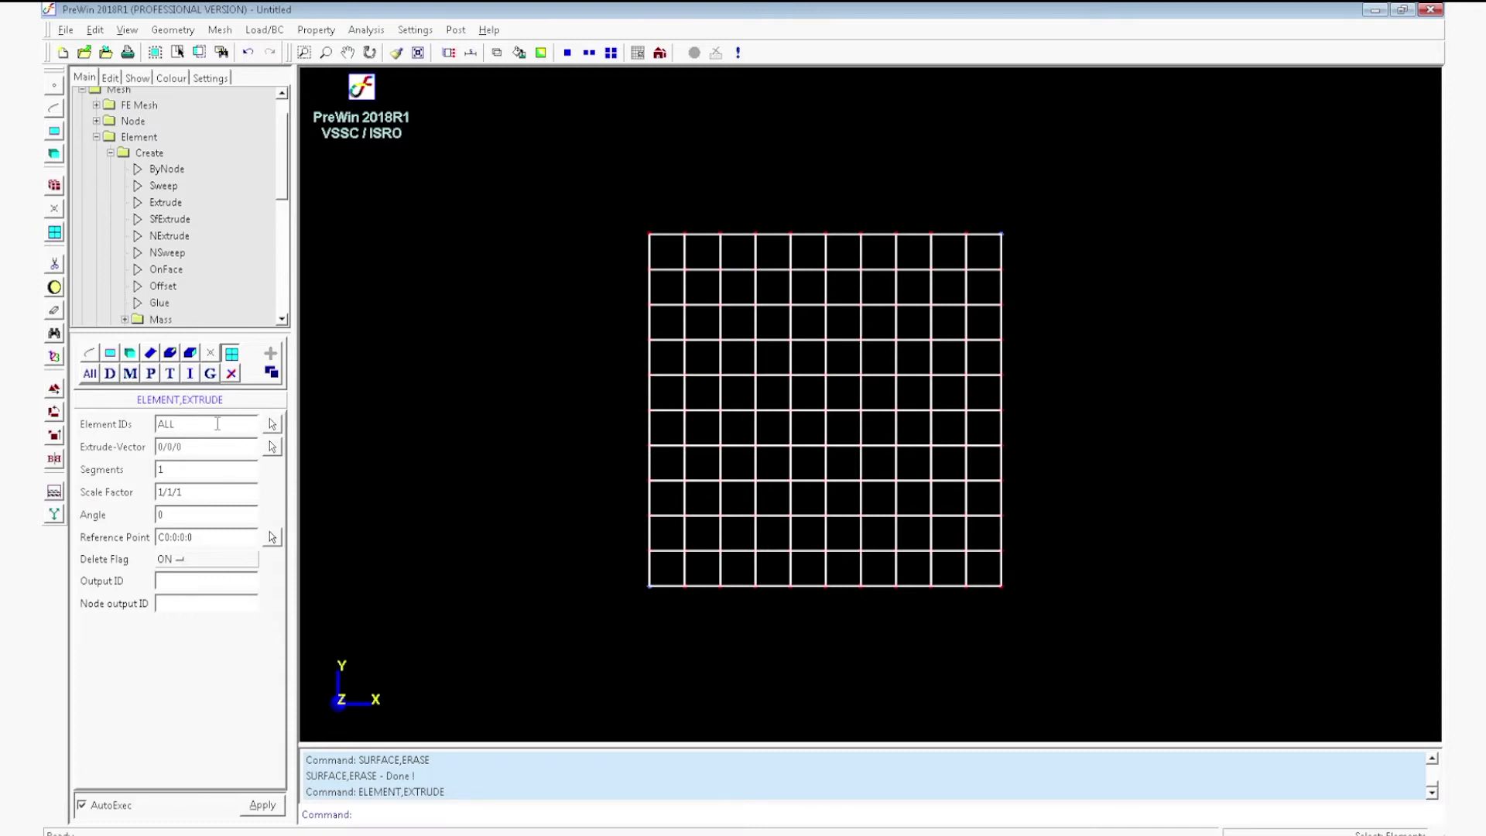
Step: Set the extrude vector to 0/0/500 with 50 segments and a 180° angle
left_click(209, 451)
key("BackSpace")
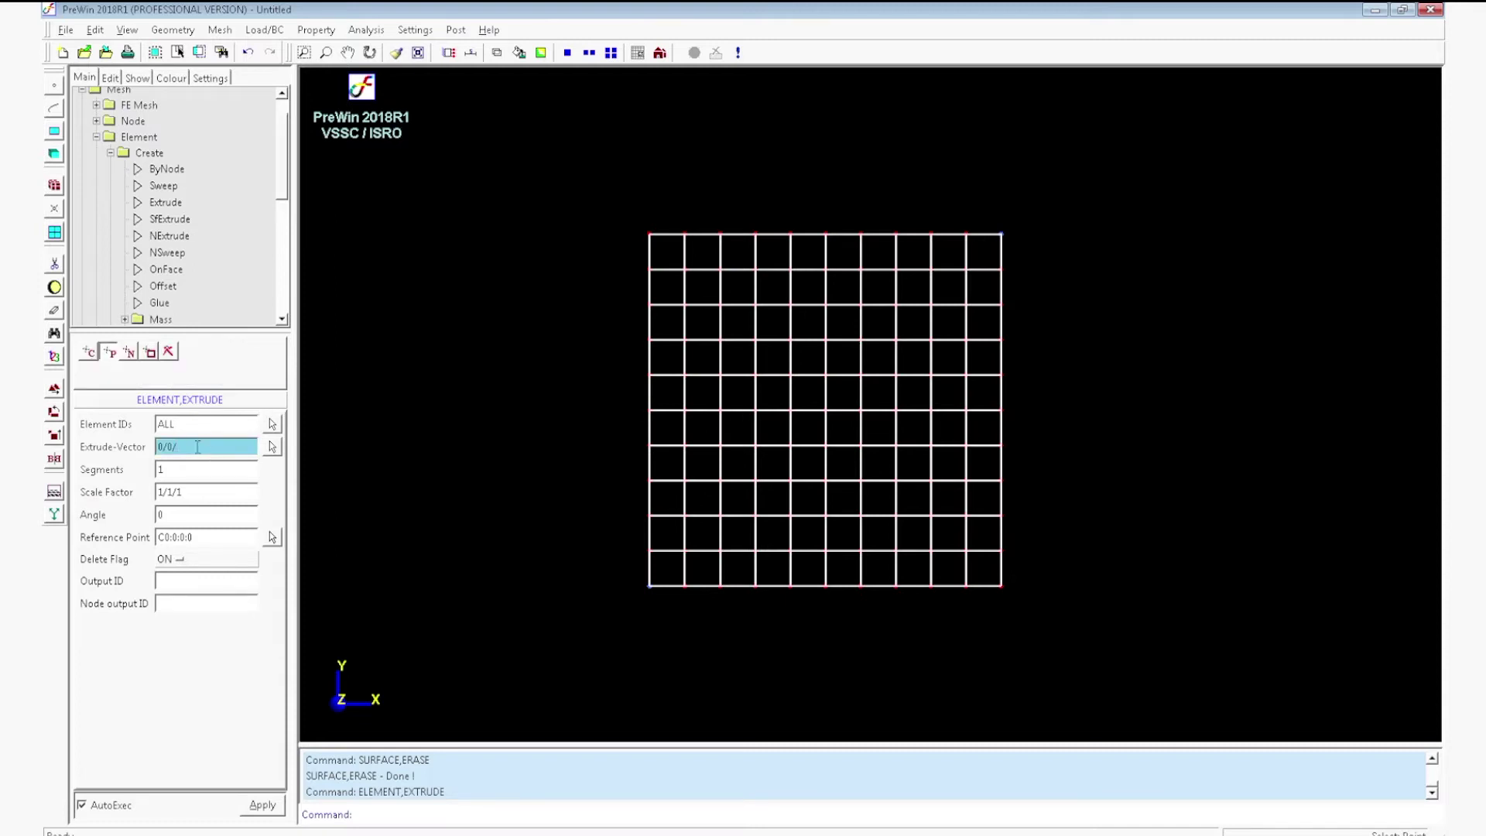
type("500")
key("Tab")
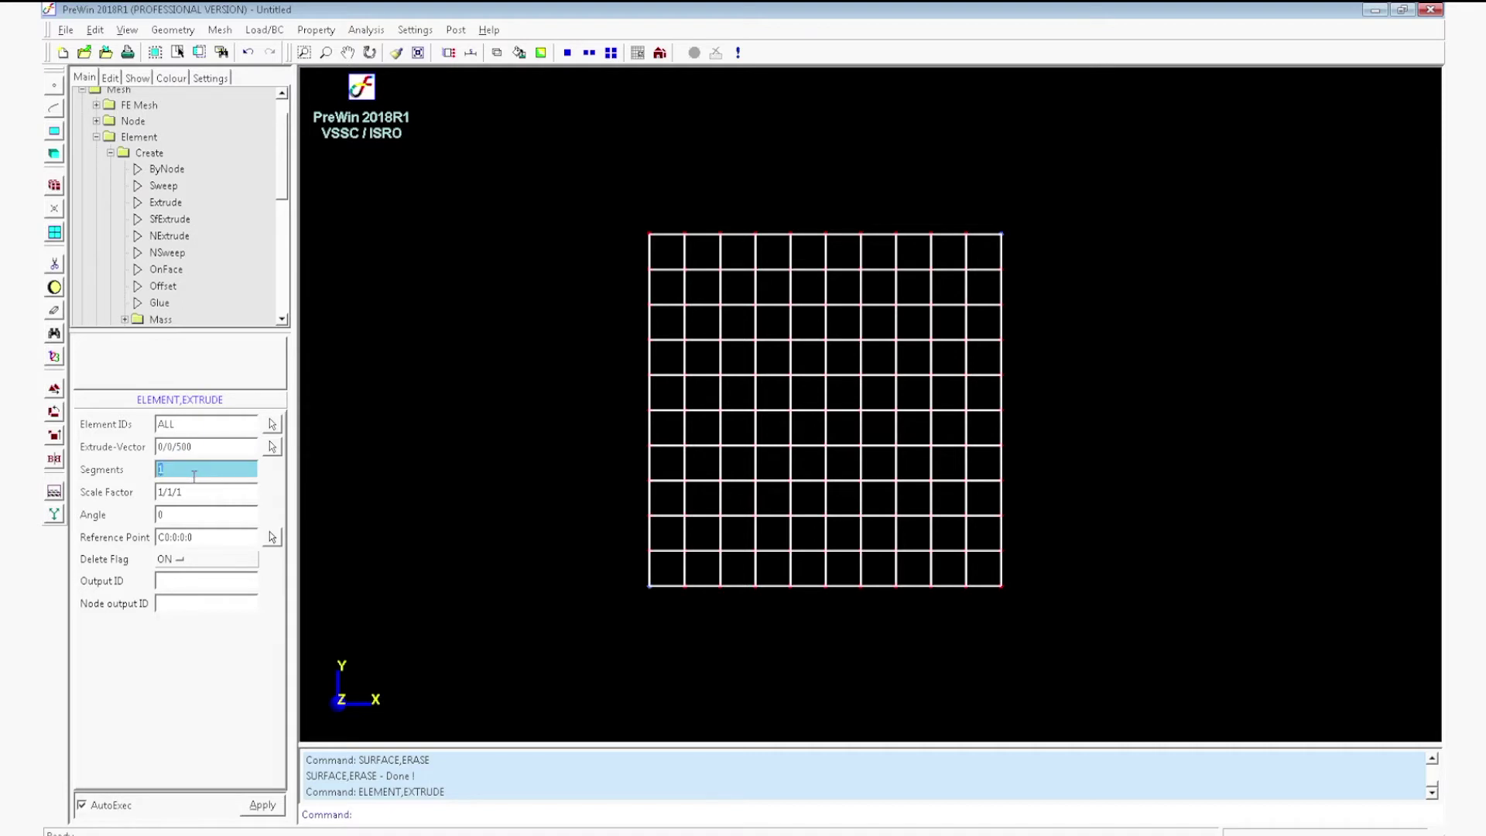
type("50")
left_click(179, 507)
key("BackSpace")
type("180")
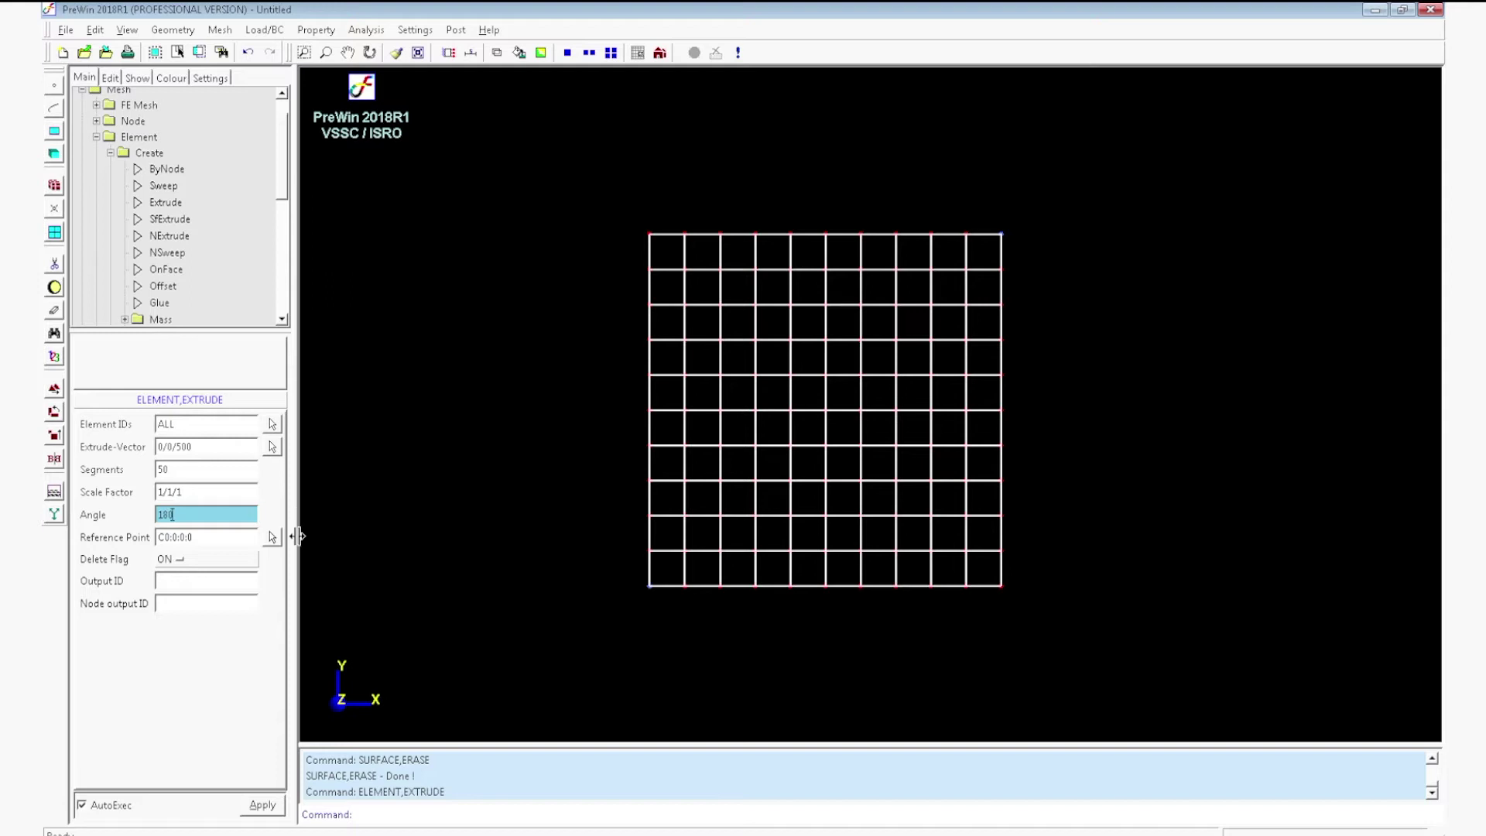
Step: Set the twist reference point to the centre node N61
left_click(254, 541)
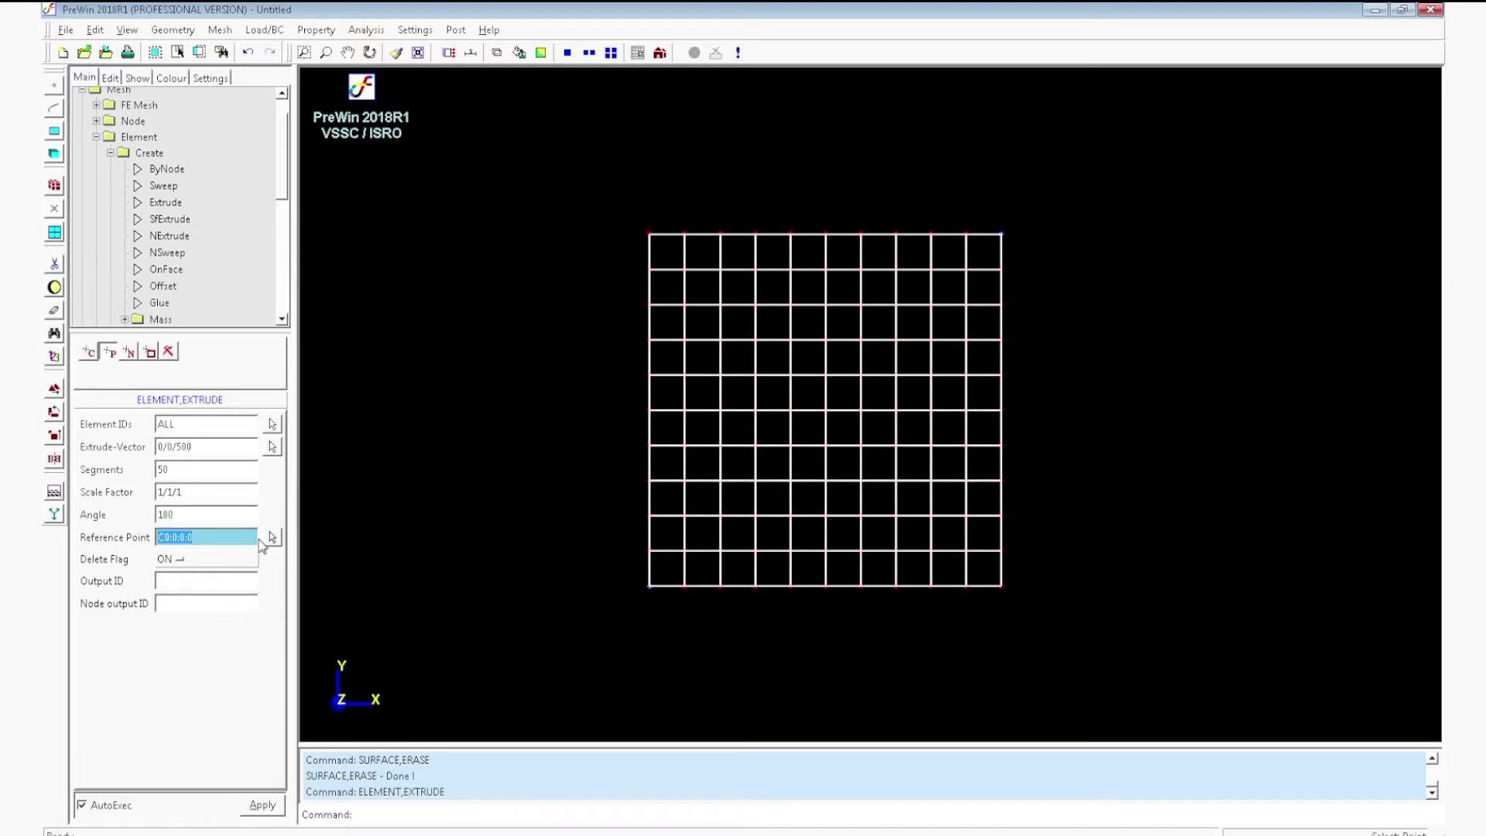
left_click(129, 353)
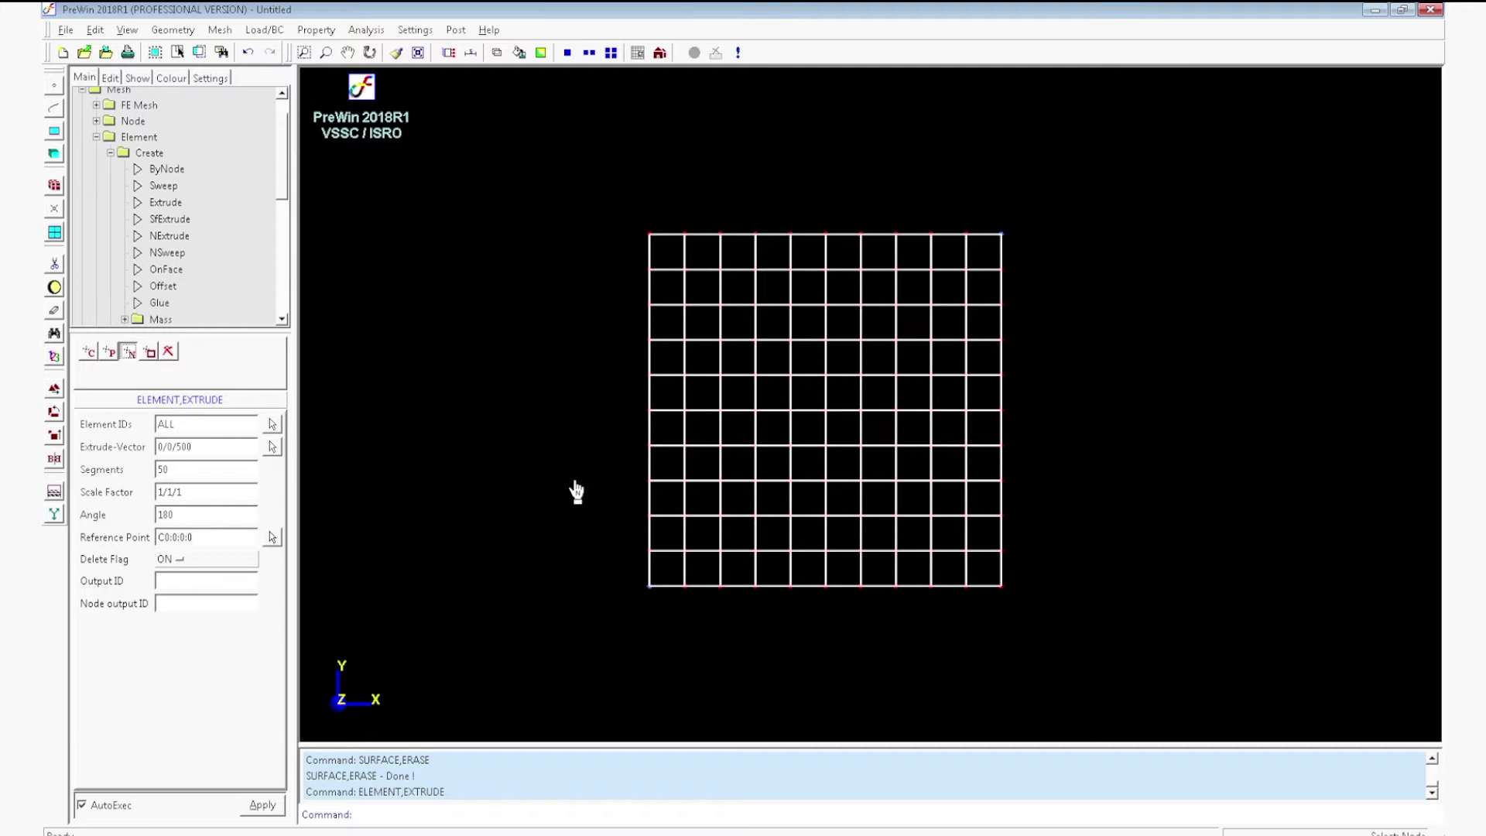
left_click(825, 411)
left_click(262, 806)
mouse_move(557, 455)
middle_mouse_down()
mouse_move(837, 458)
mouse_move(580, 458)
middle_mouse_up()
scroll(571, 441, "down", 2)
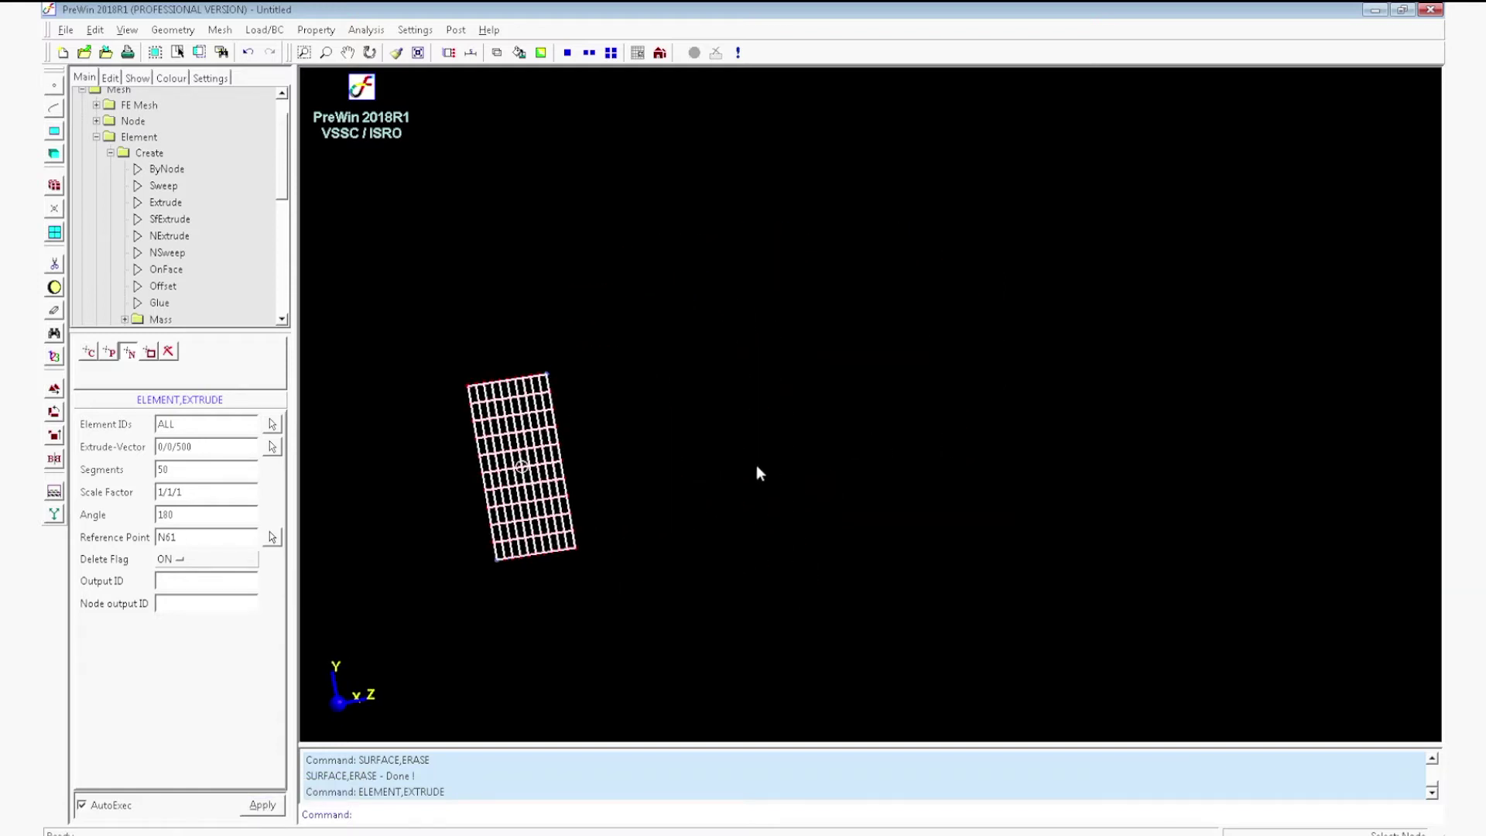
scroll(737, 500, "down", 1)
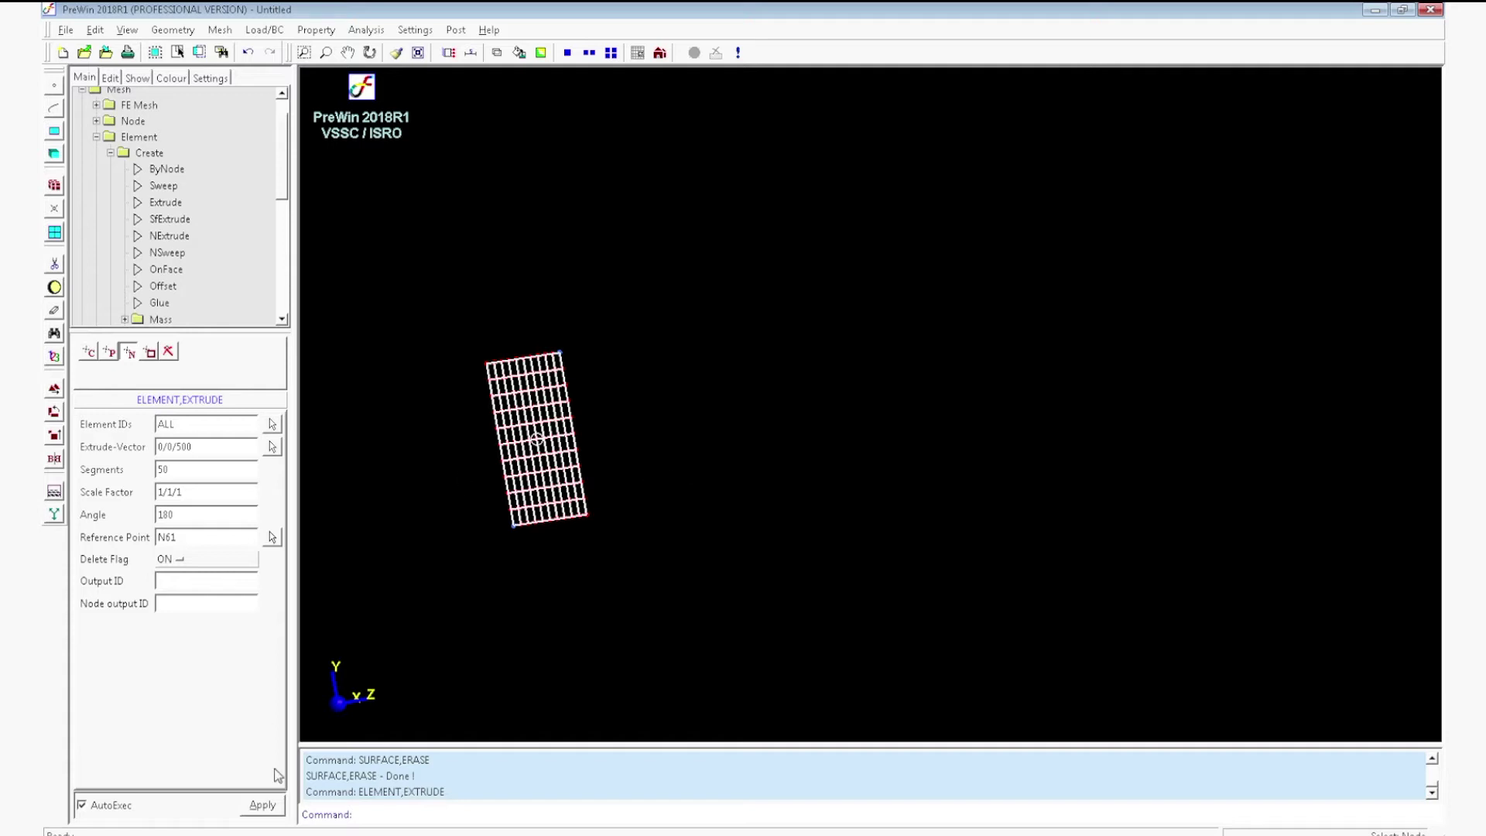
Step: Run the extrusion to create the 500-long beam twisted 180° and fit it to view
left_click(264, 809)
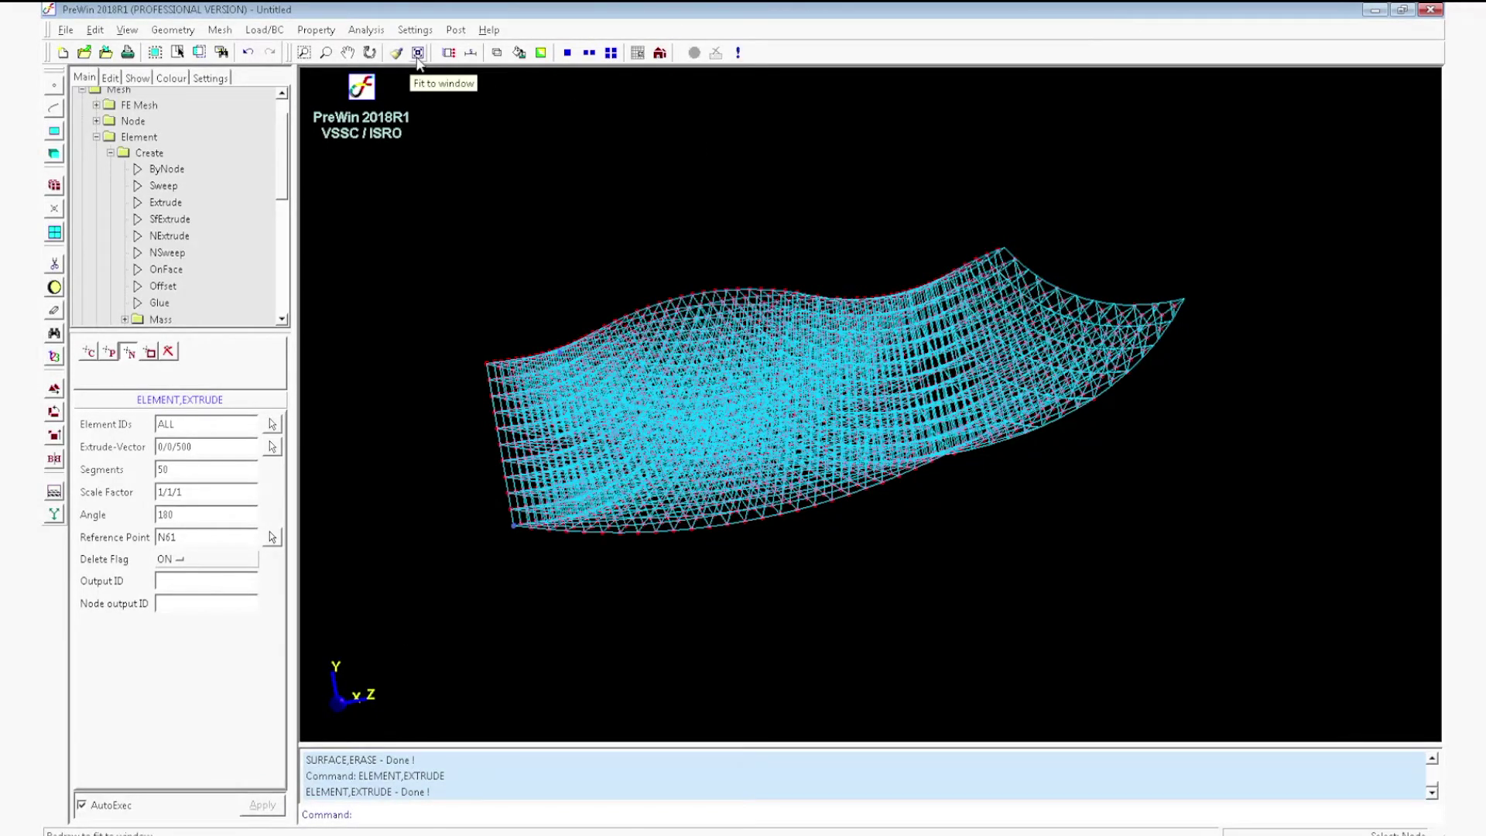
left_click(418, 54)
middle_click_drag(989, 564, 1001, 446)
middle_click_drag(856, 514, 995, 351)
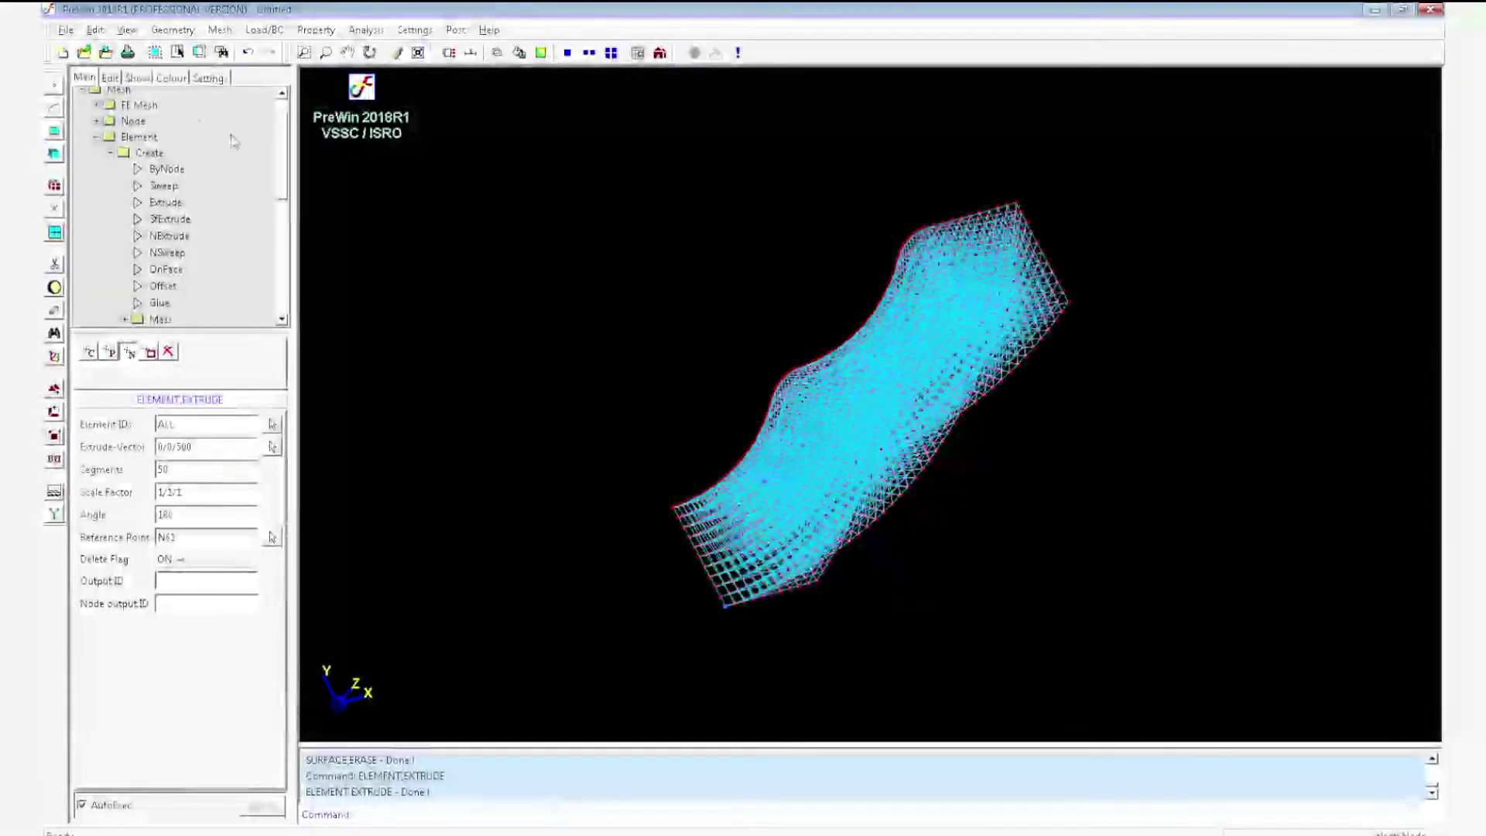
Step: Hide the nodes and show the beam as solid colour-filled elements
left_click(139, 77)
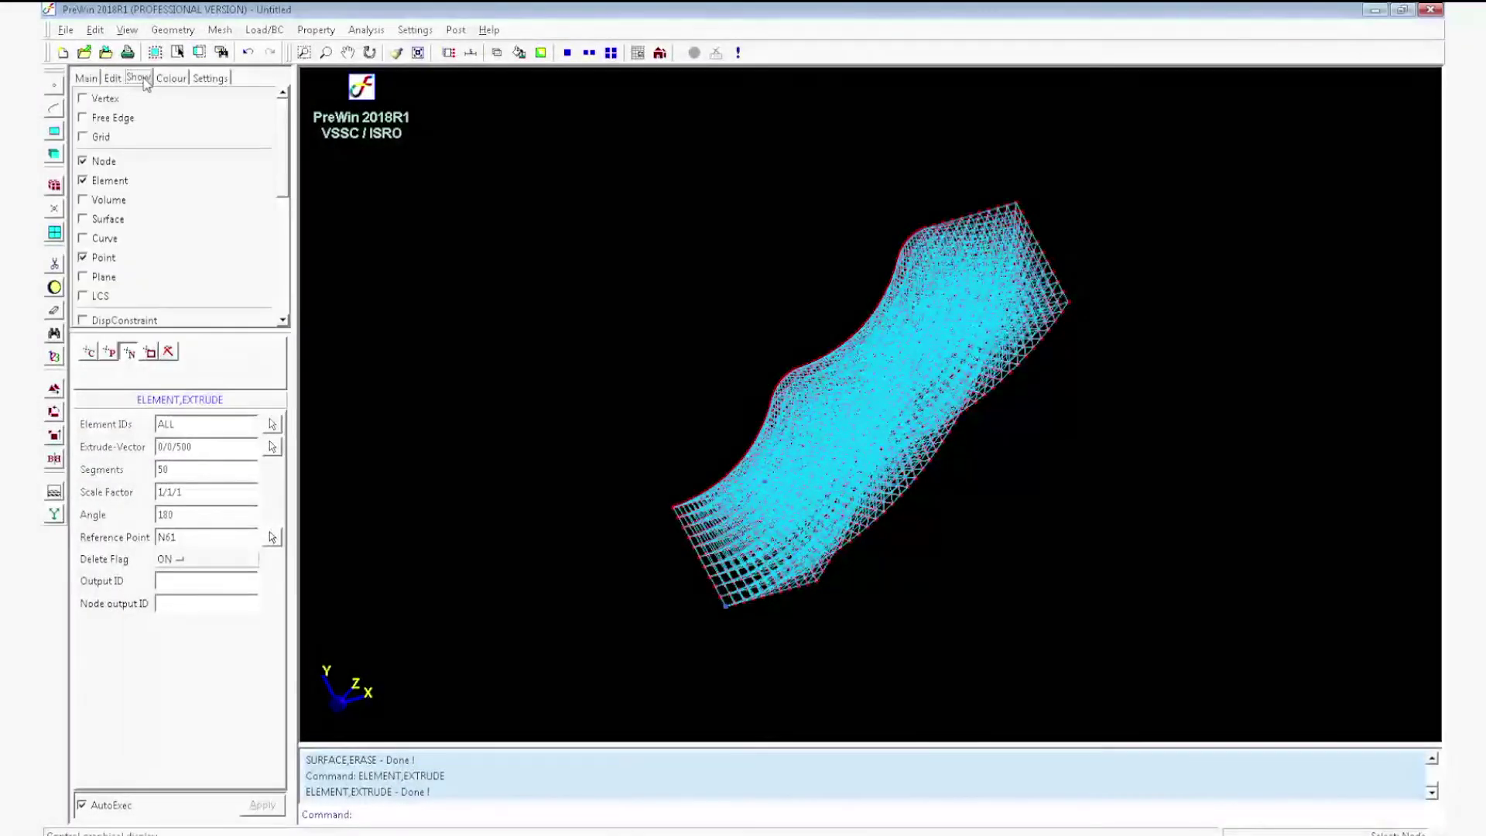
left_click(115, 166)
middle_click_drag(1107, 365, 812, 342)
middle_click_drag(875, 442, 636, 308)
left_click(519, 55)
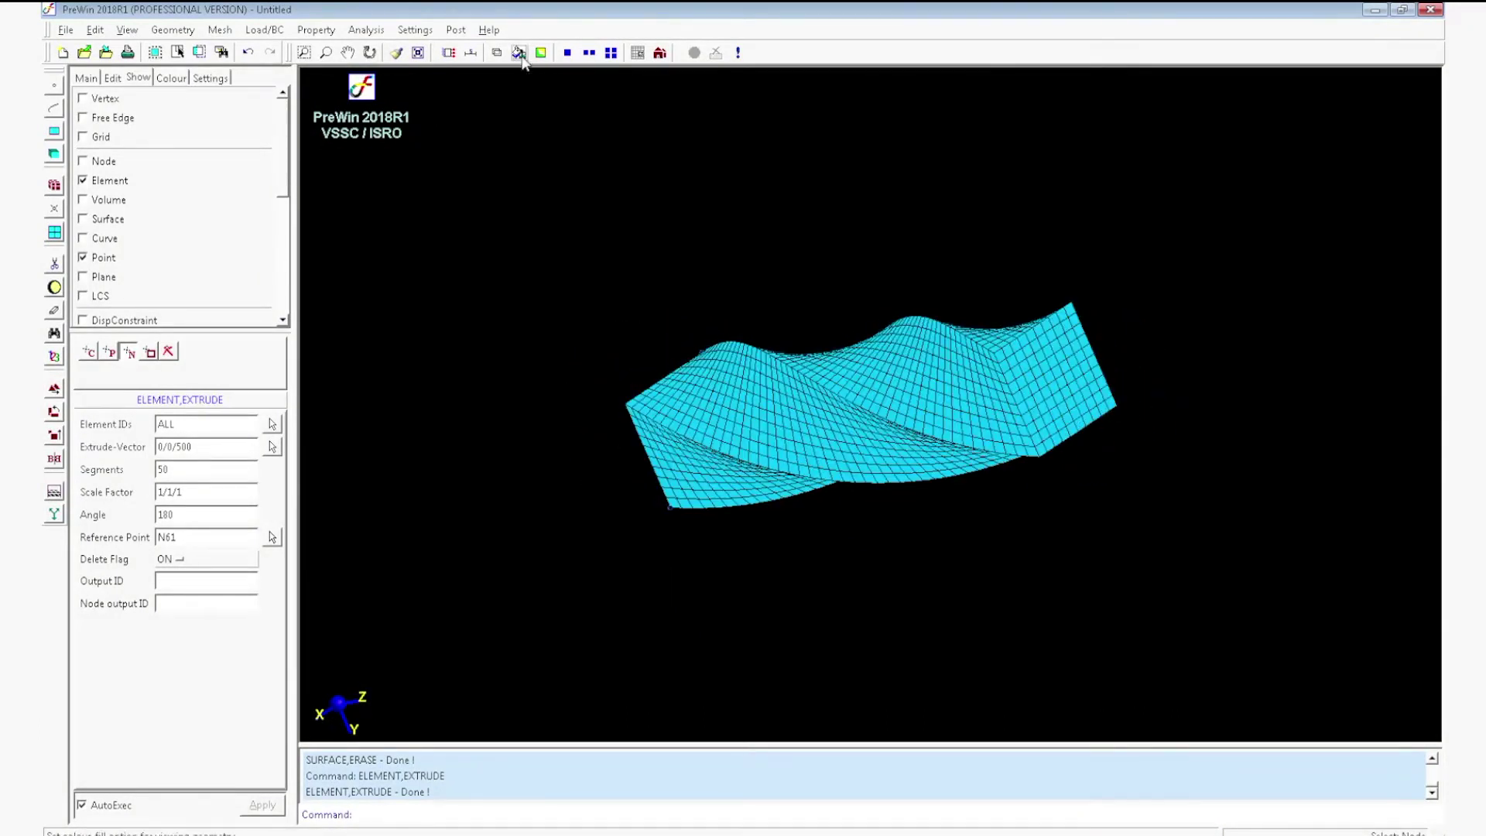
middle_click_drag(1032, 468, 1200, 329)
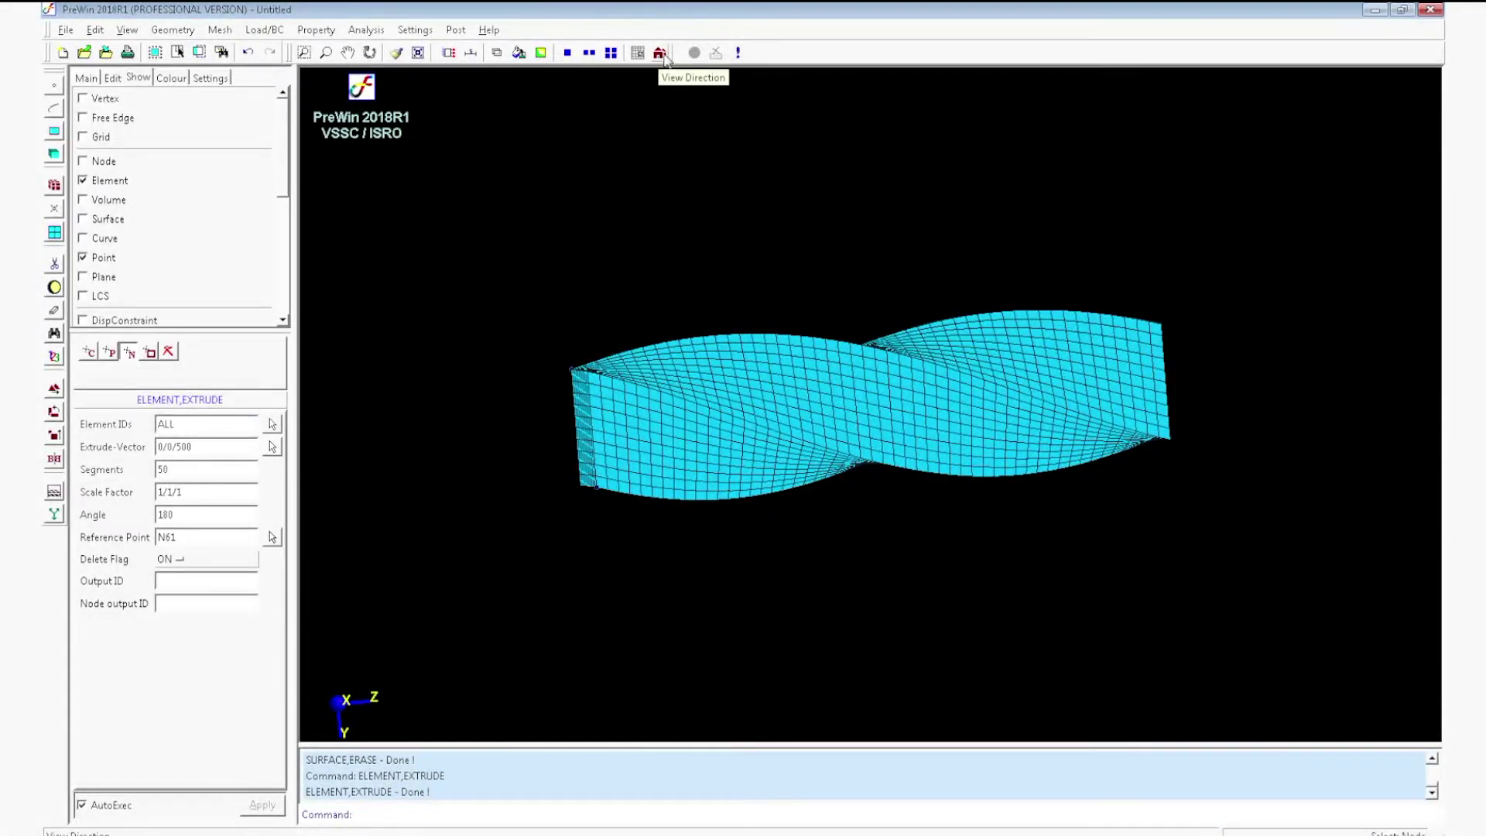
Step: Set the view direction to Front, then to Left
left_click(661, 56)
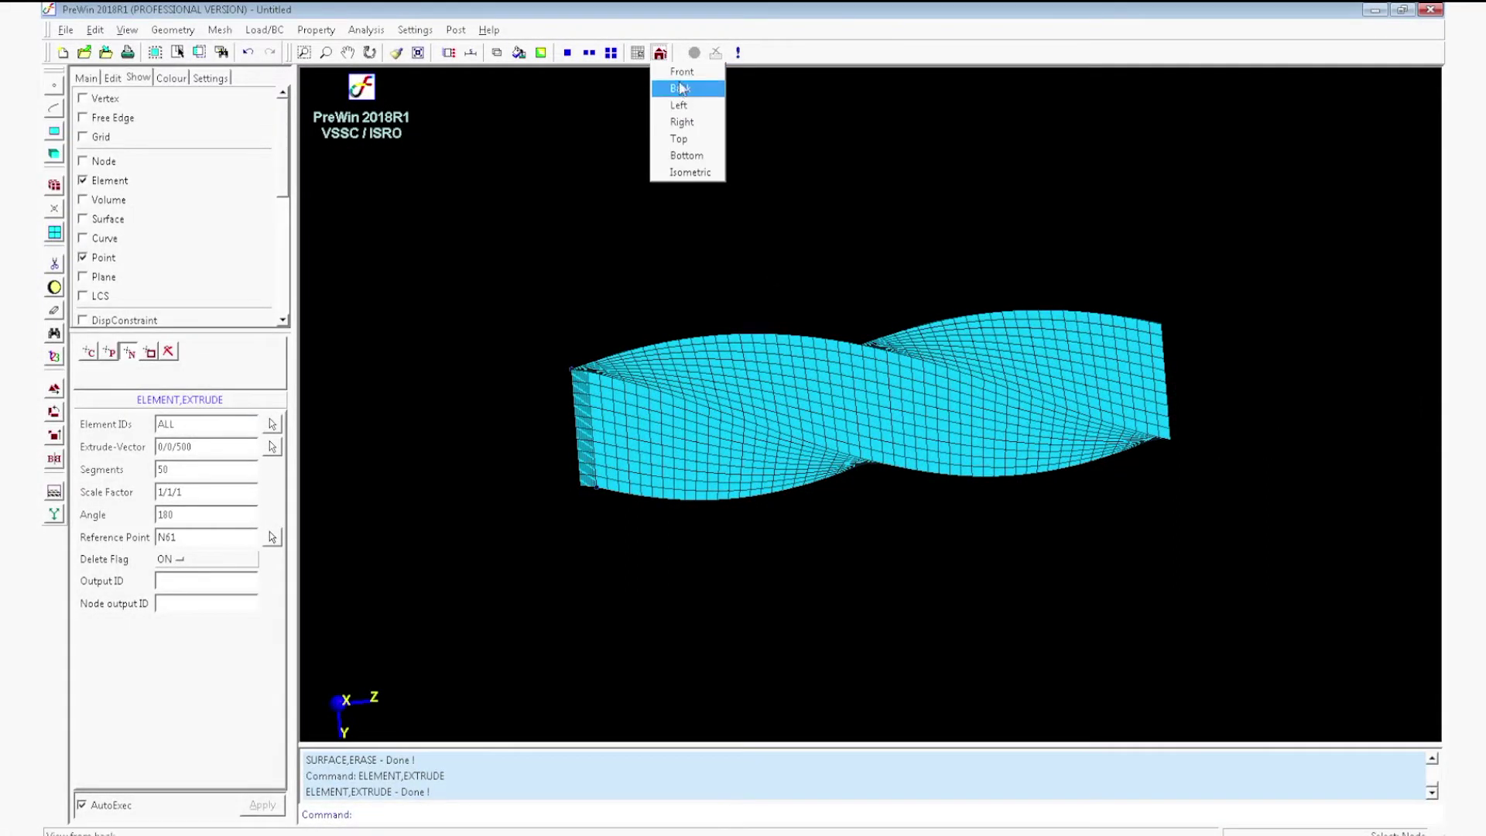
left_click(681, 76)
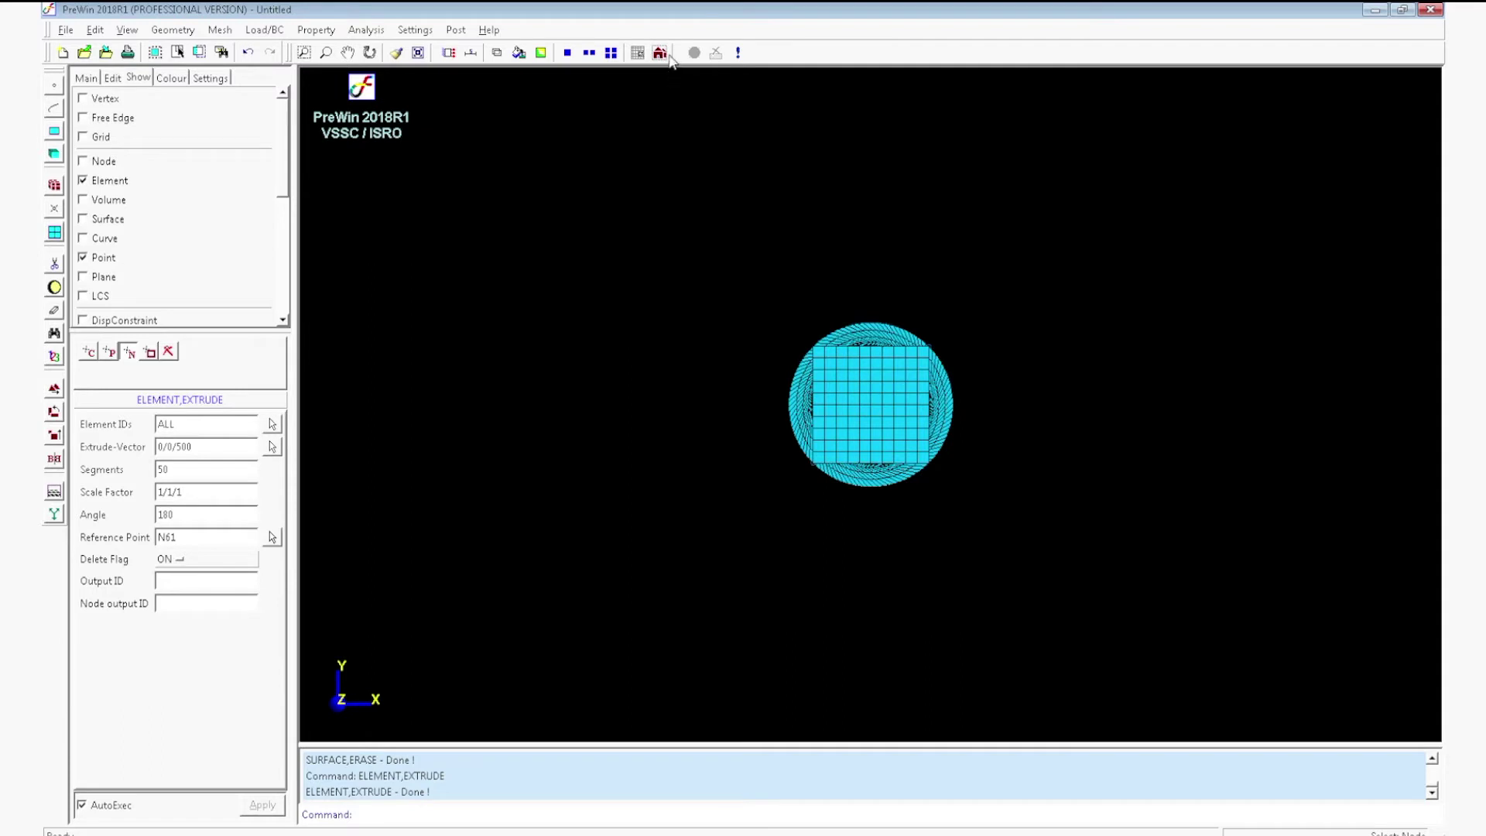
left_click(662, 59)
left_click(679, 106)
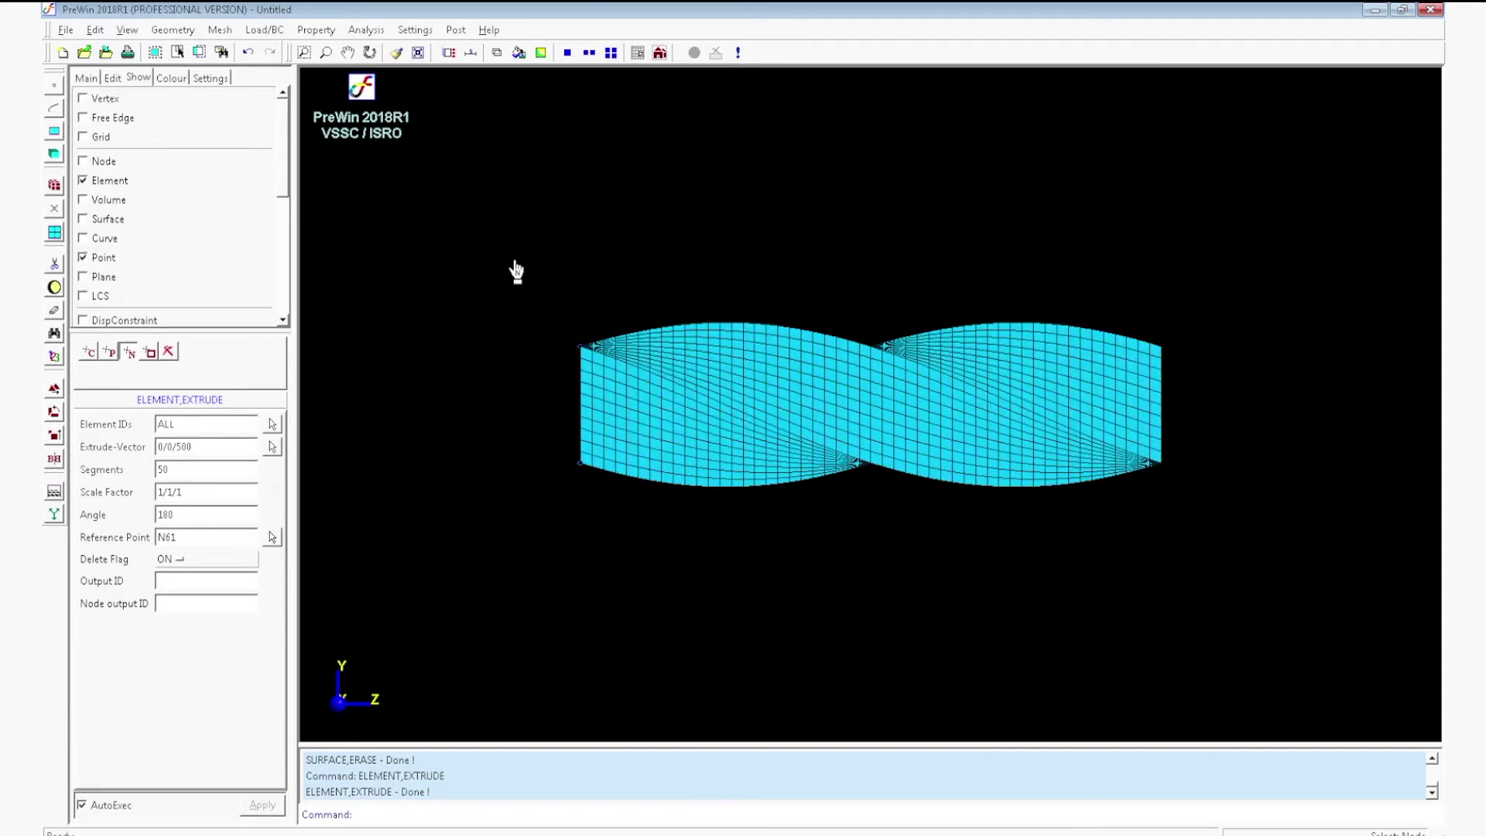
Step: Start adding a displacement boundary condition, picking nodes by element face
left_click(264, 31)
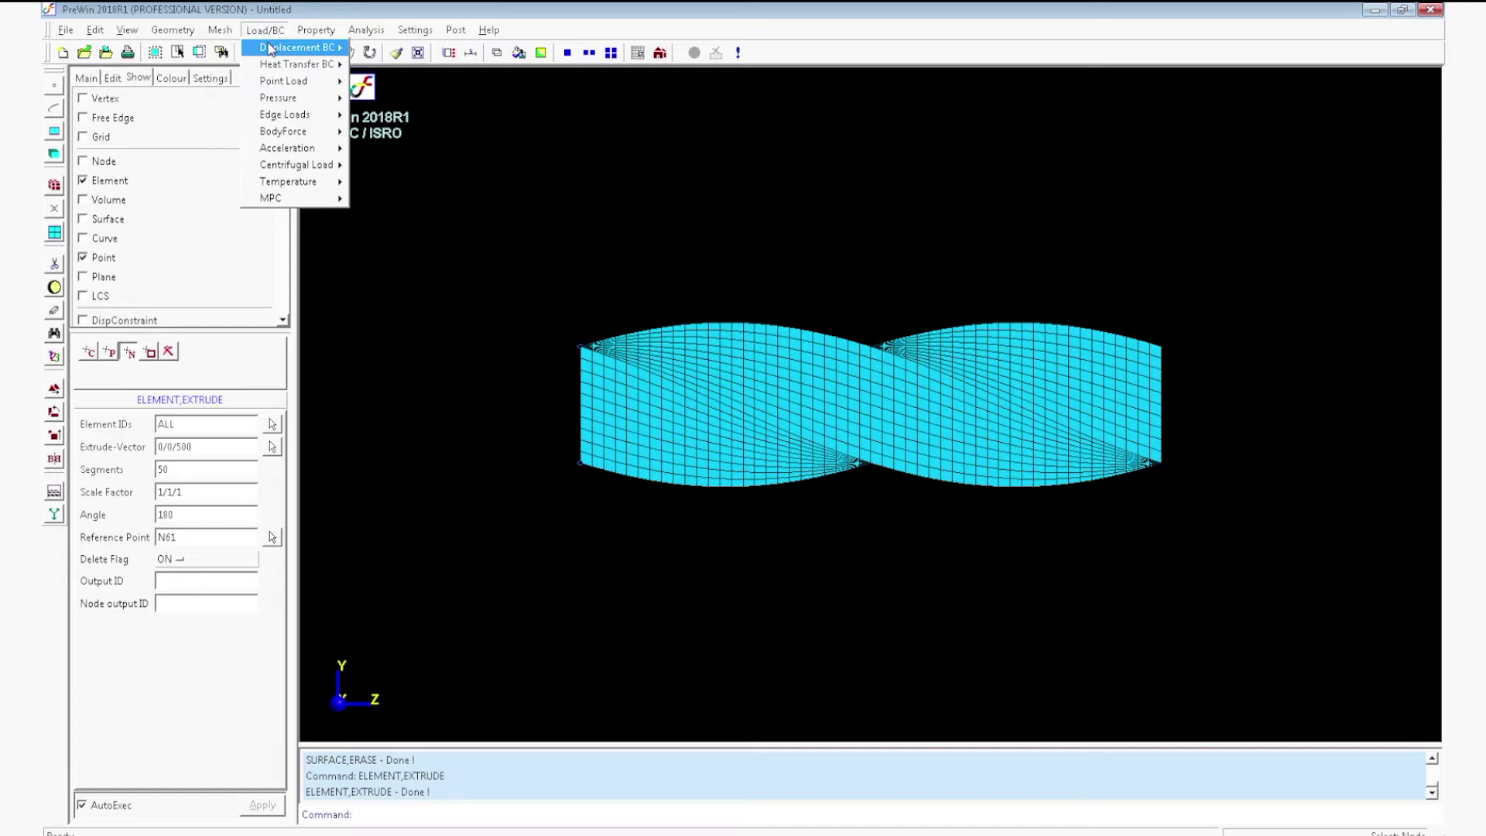
mouse_move(273, 48)
left_click(357, 50)
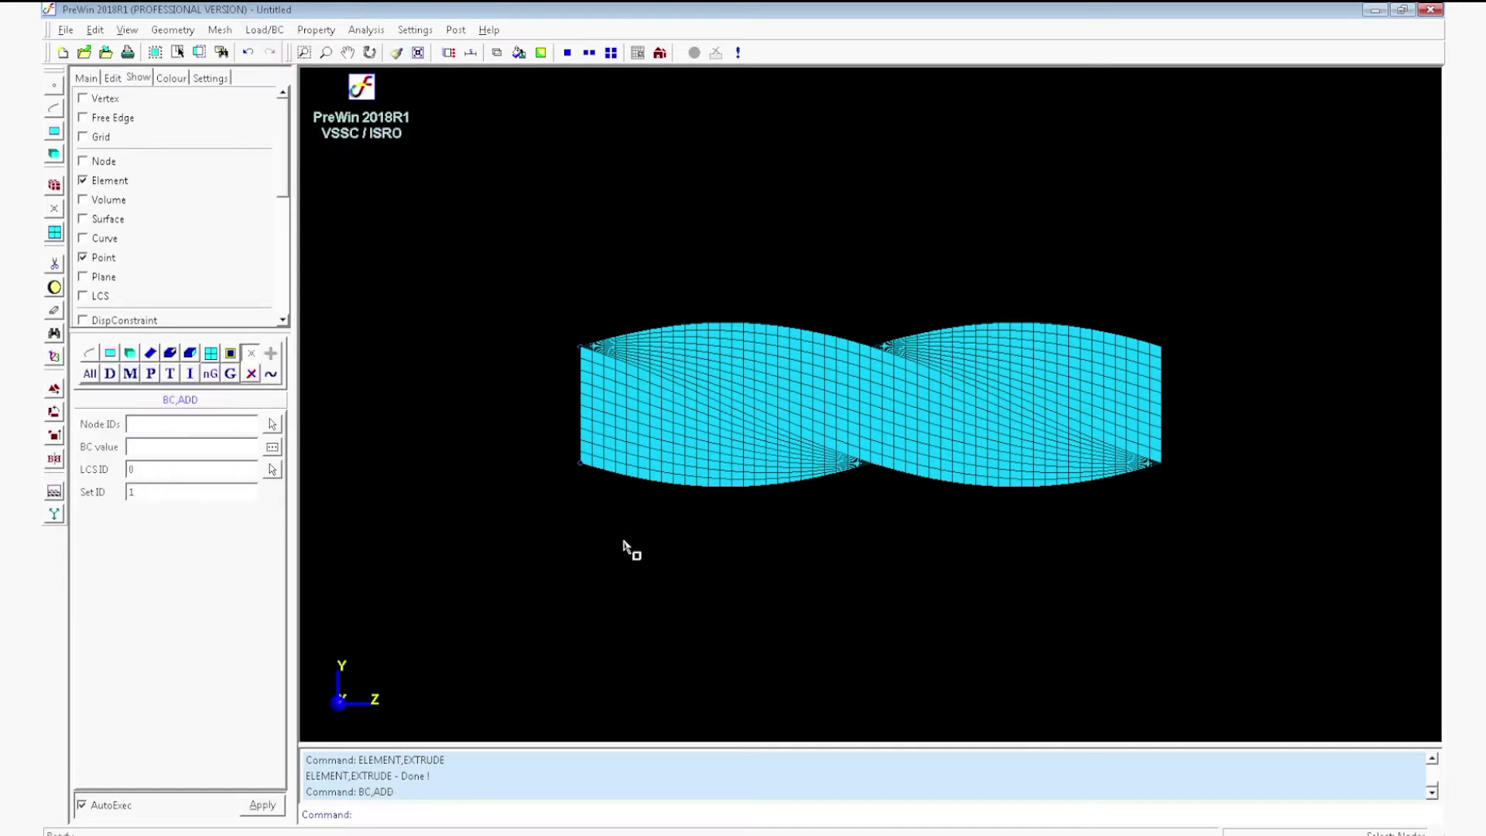
middle_click_drag(630, 547, 720, 557)
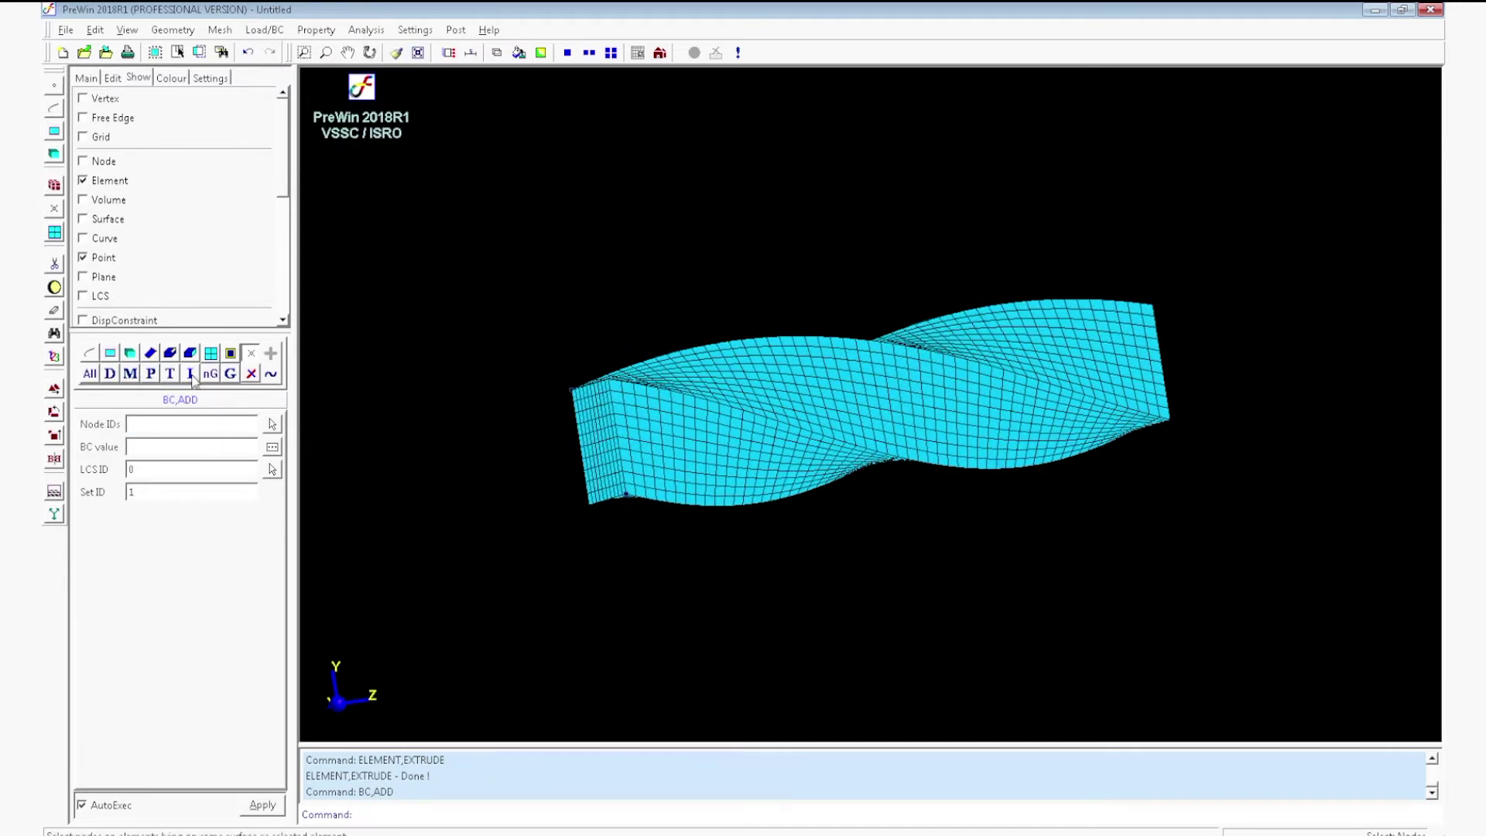
left_click(191, 374)
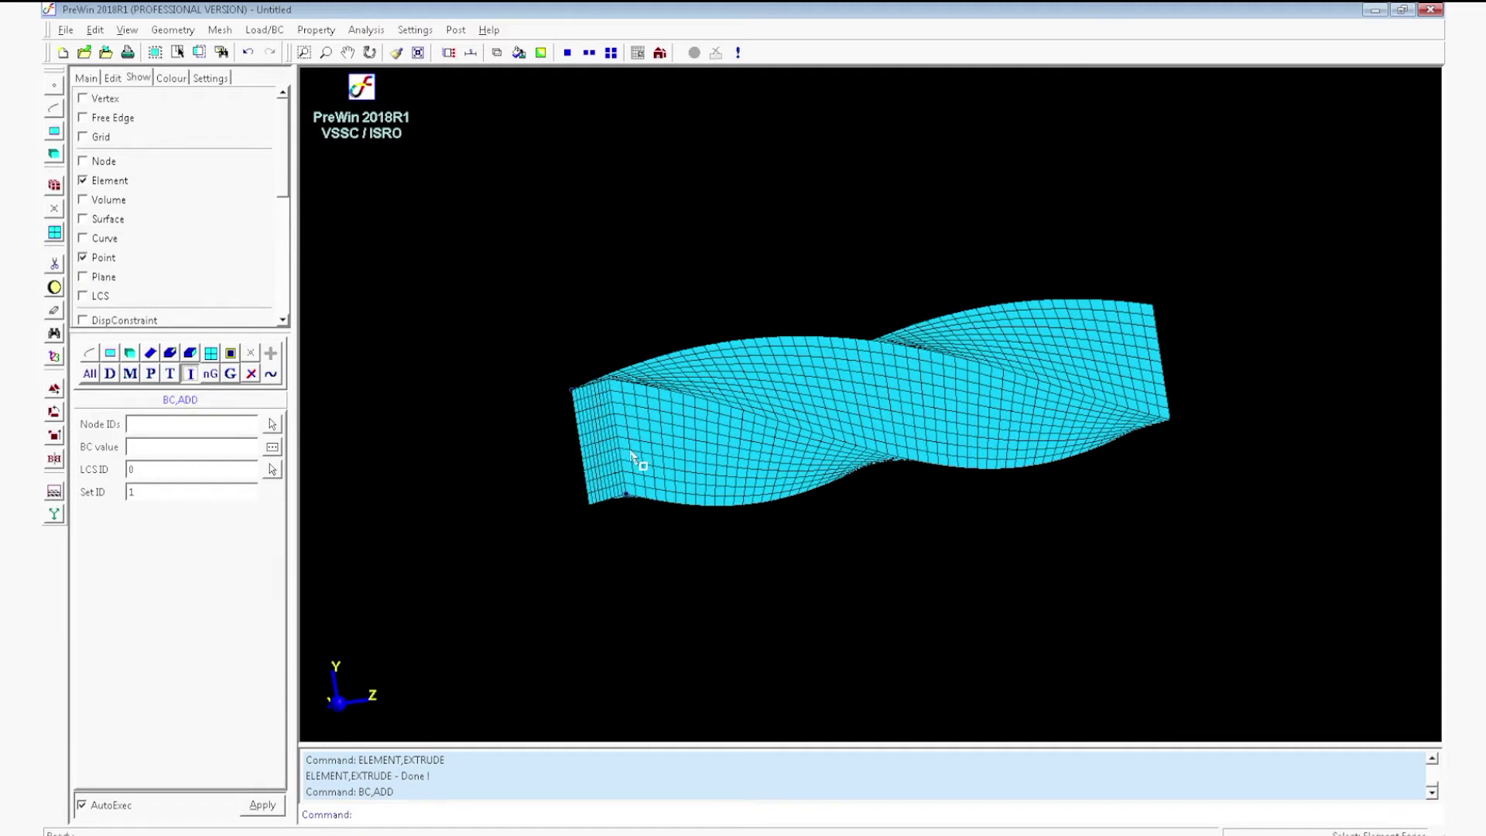
left_click(631, 455)
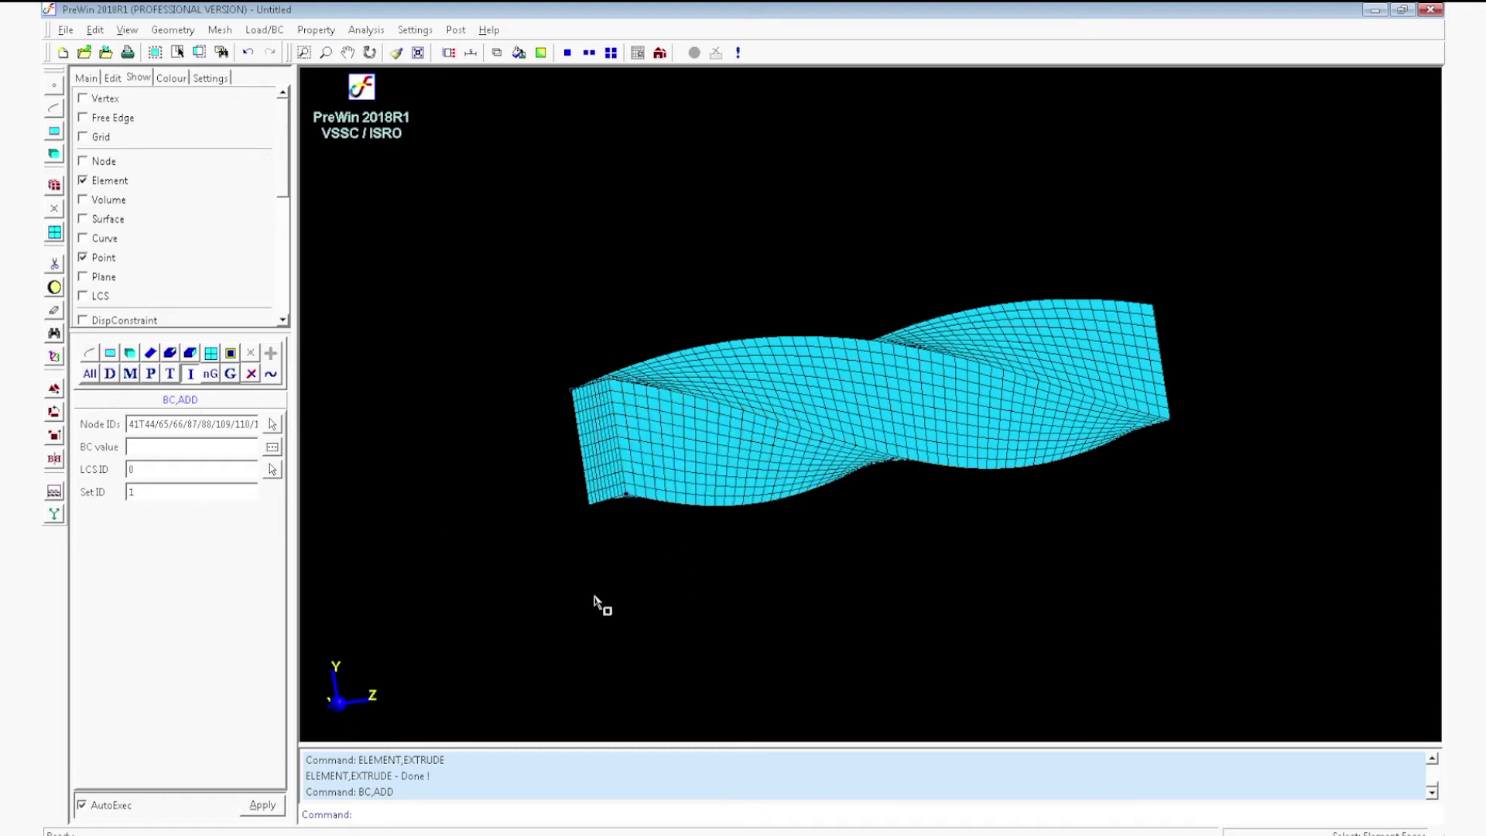
Step: Replace the wrongly picked side-face nodes with the beam's end-face nodes
left_click(271, 424)
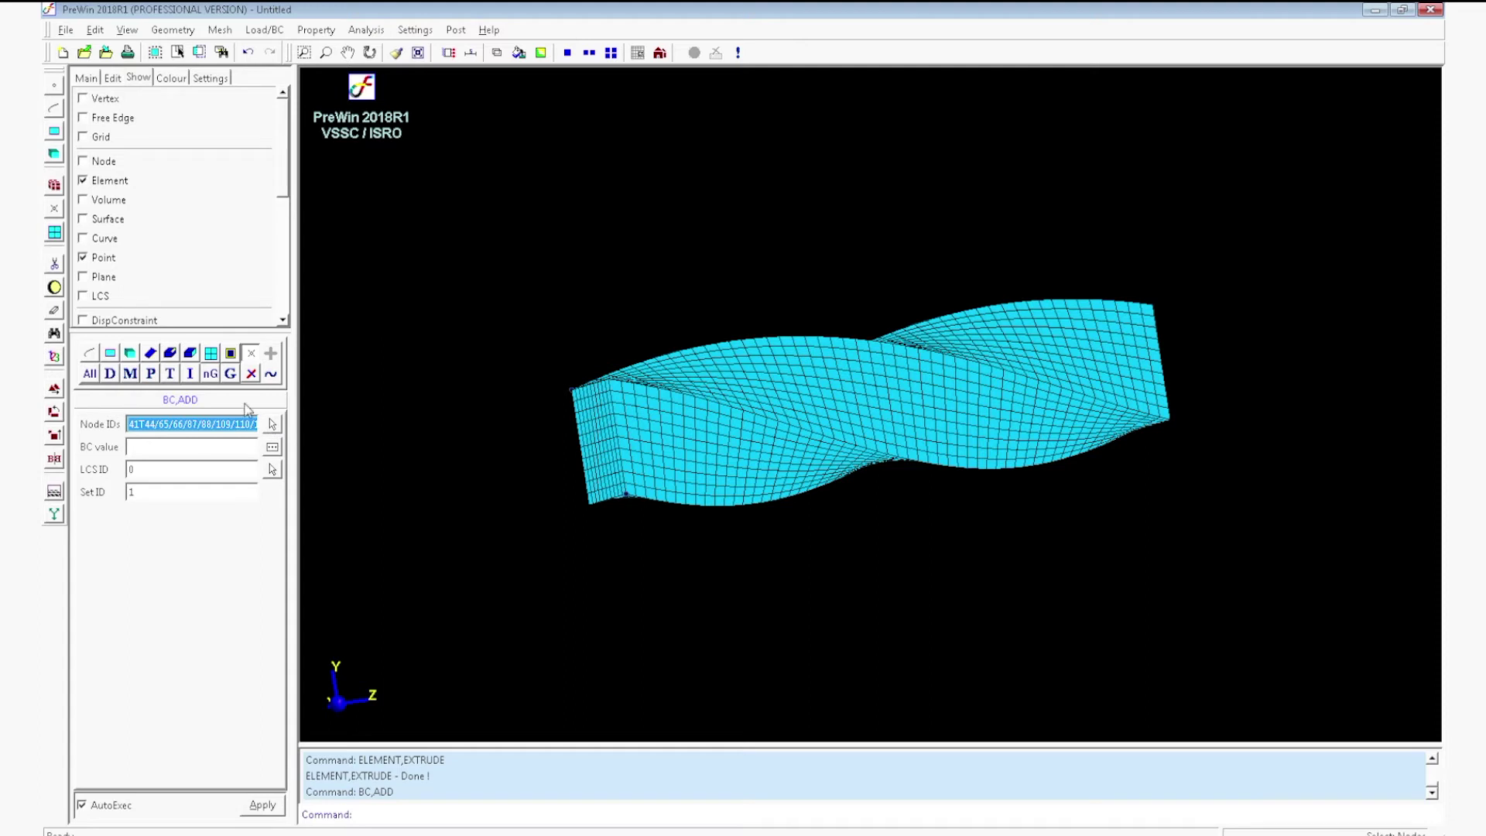
left_click(327, 426)
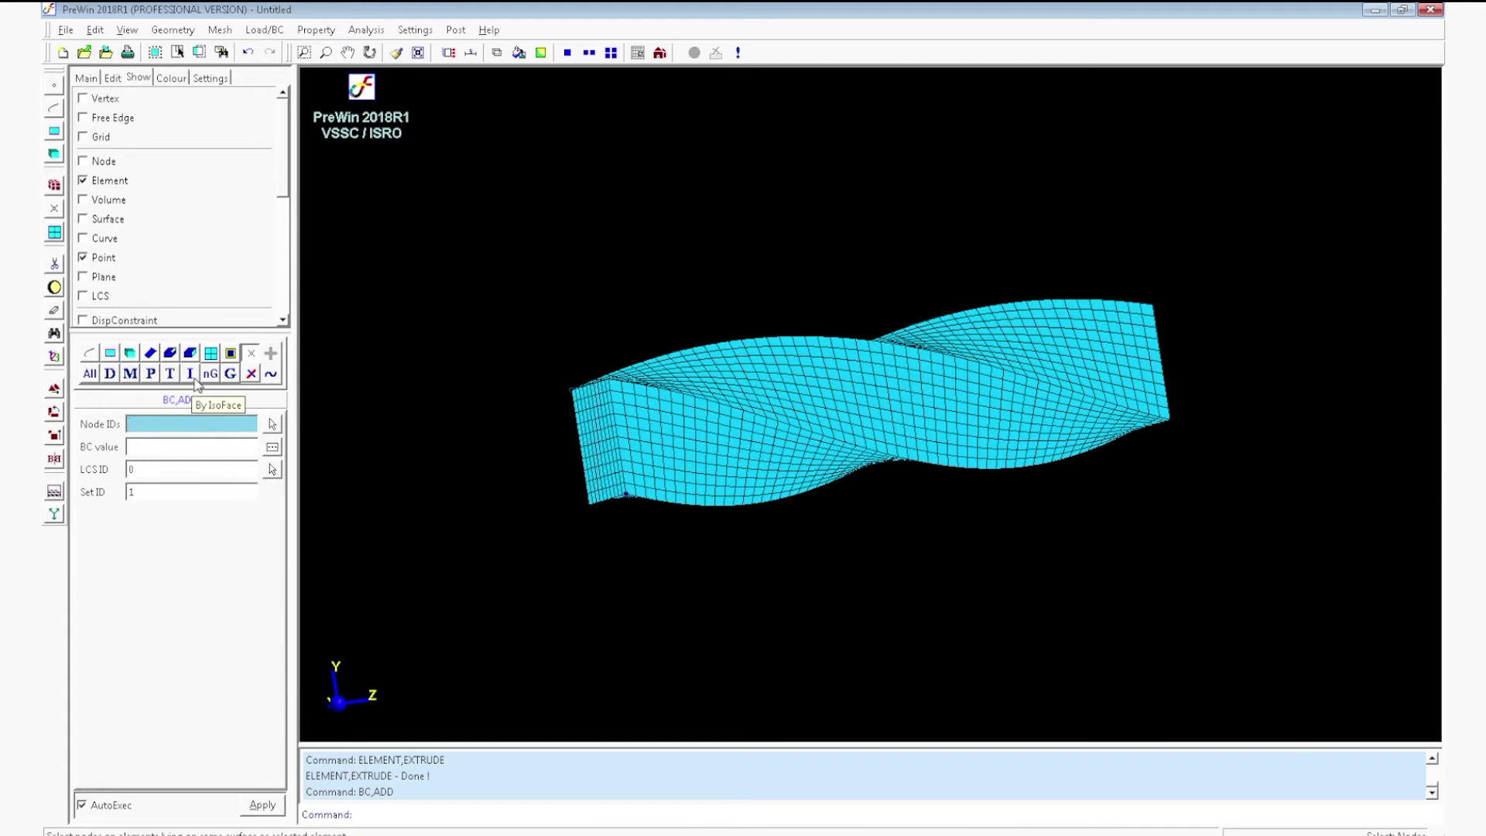
left_click(194, 377)
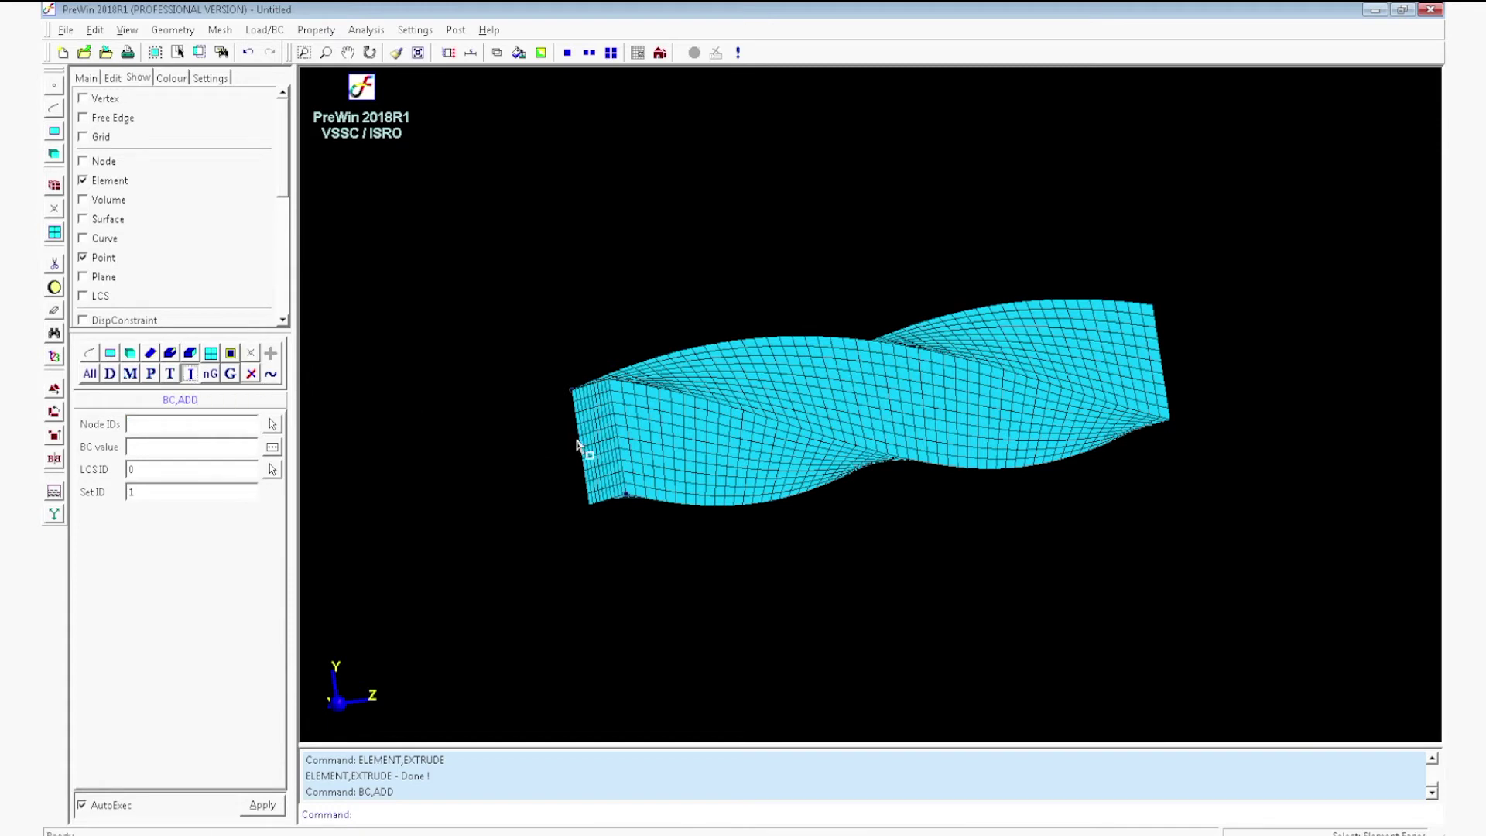
left_click(602, 449)
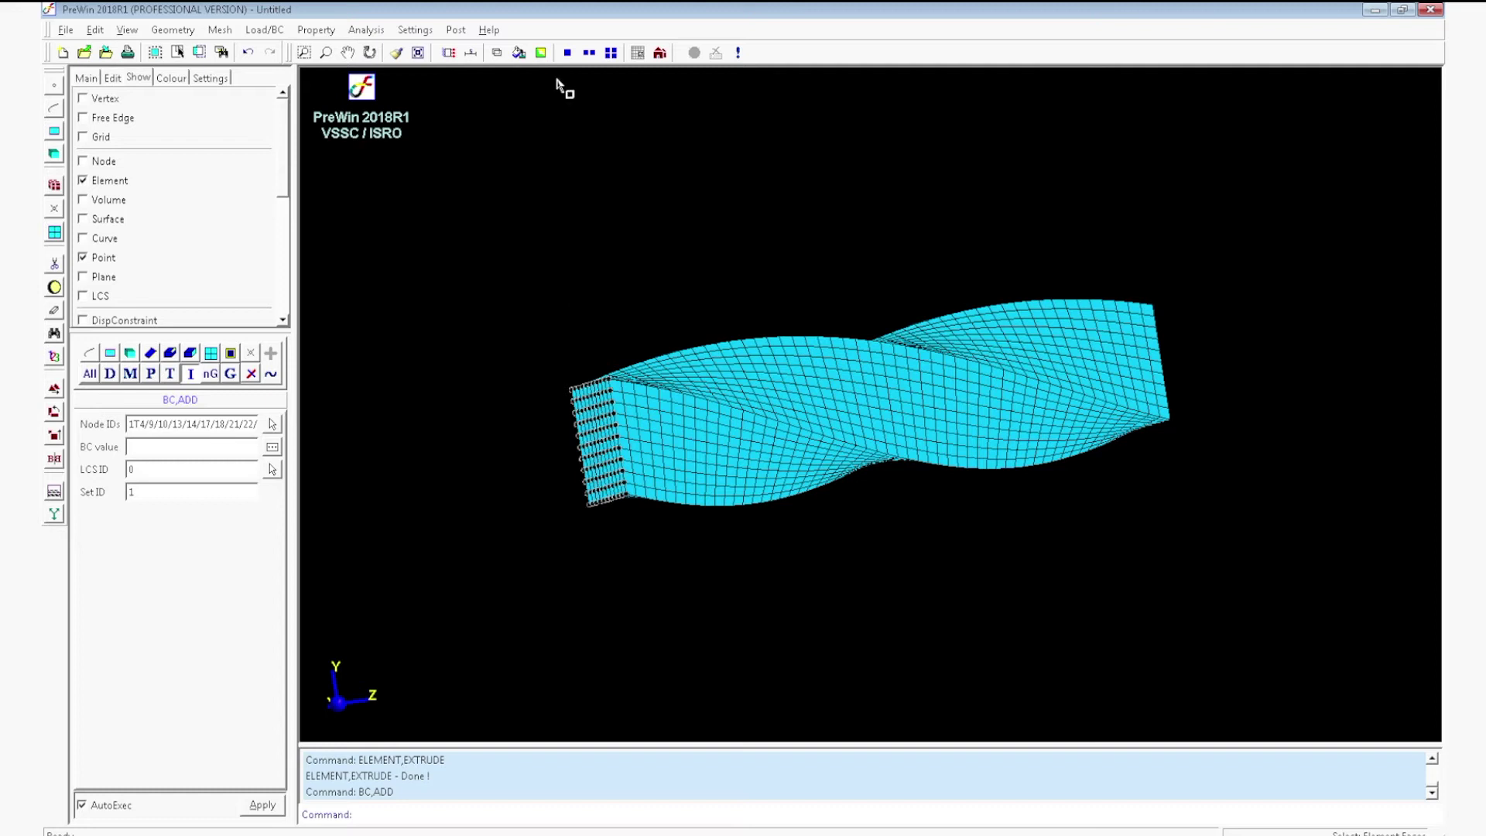
left_click(518, 51)
middle_click_drag(770, 527, 955, 614)
Step: Fix Ux, Uy and Uz on the end-face nodes and apply
left_click(271, 447)
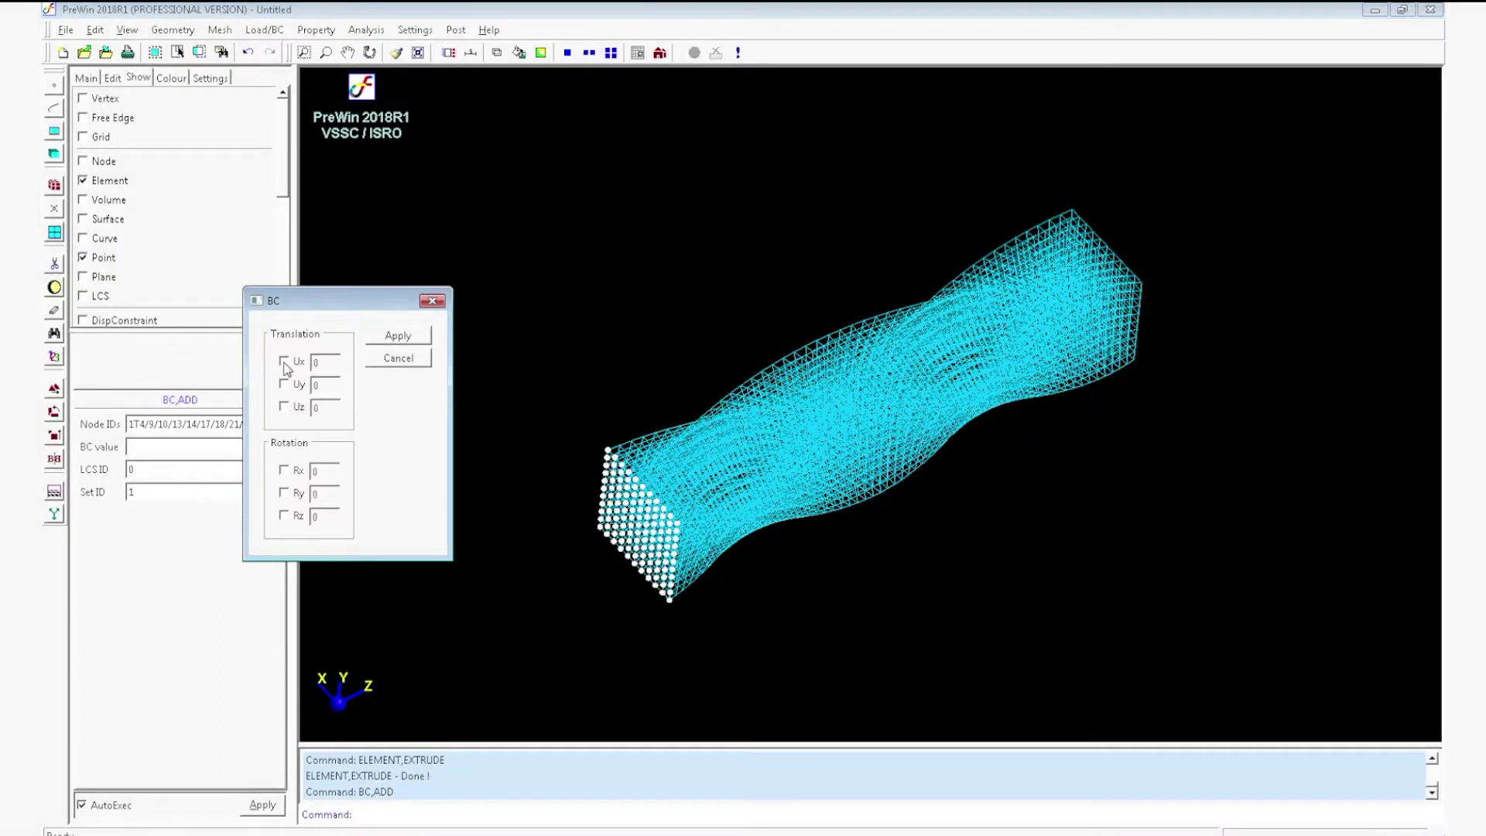
left_click(284, 361)
left_click(284, 384)
left_click(284, 407)
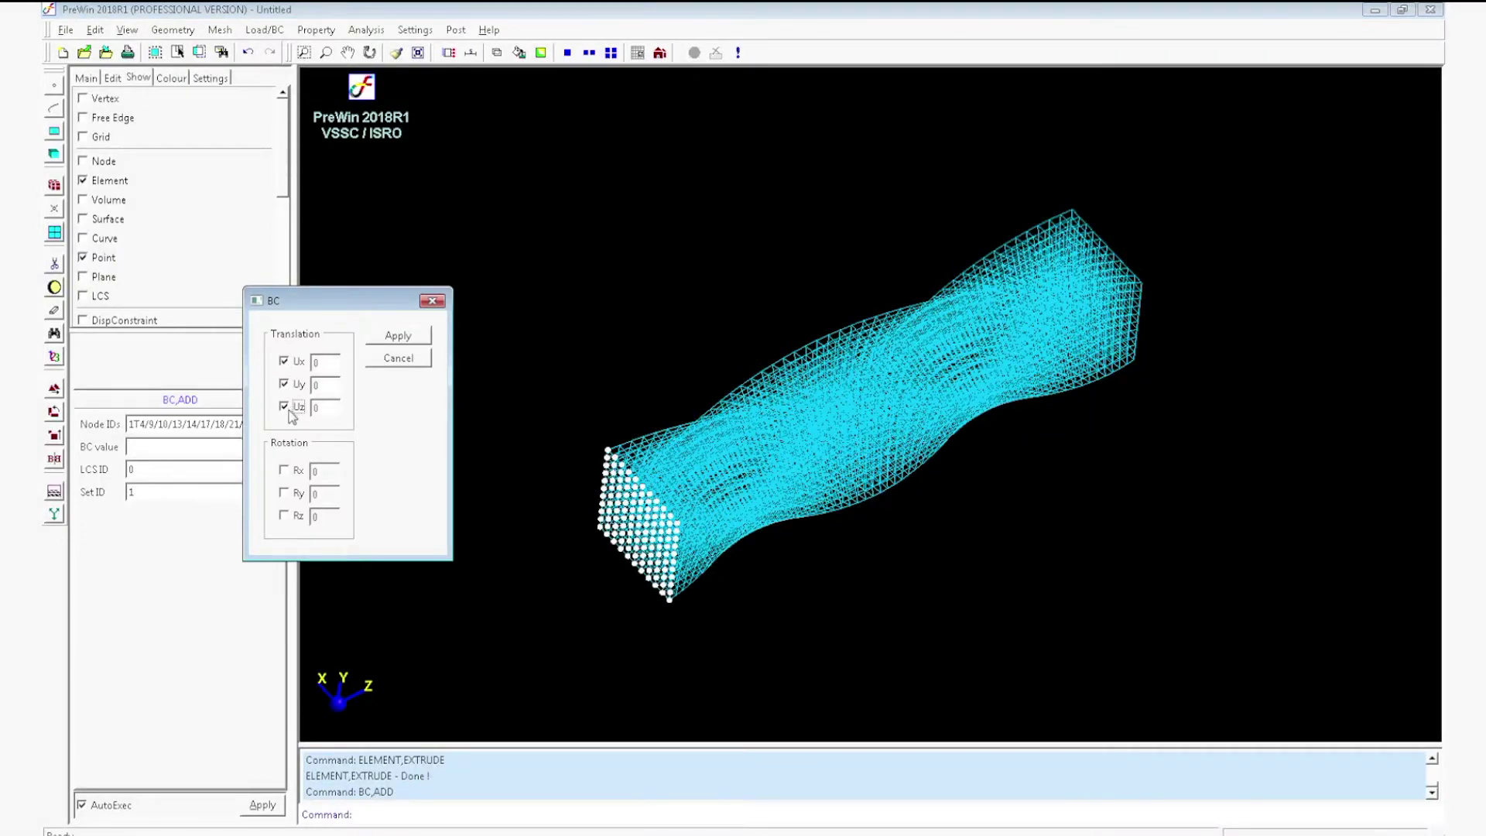
left_click(395, 338)
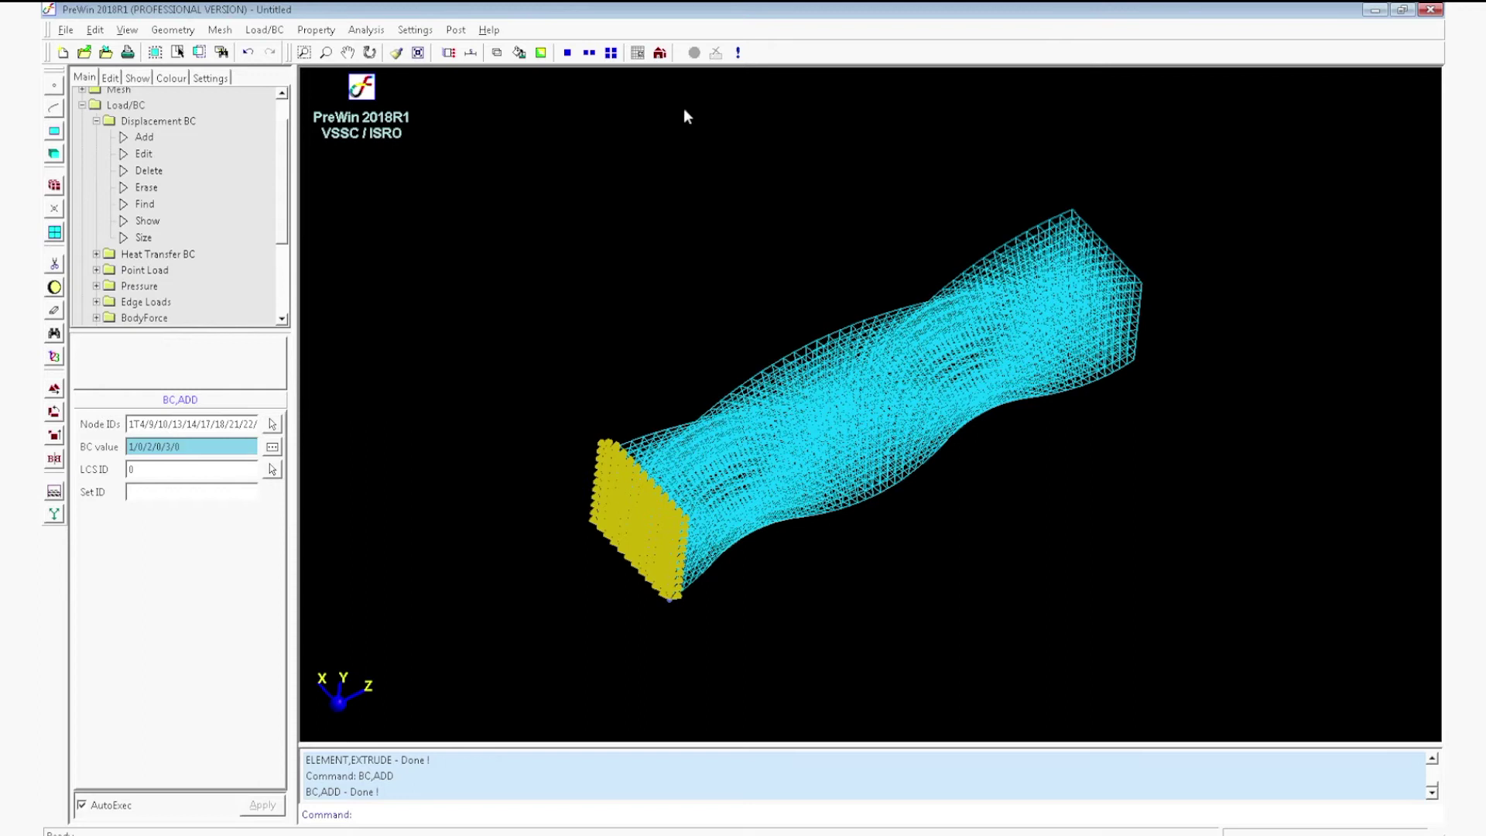
left_click(660, 53)
left_click(680, 106)
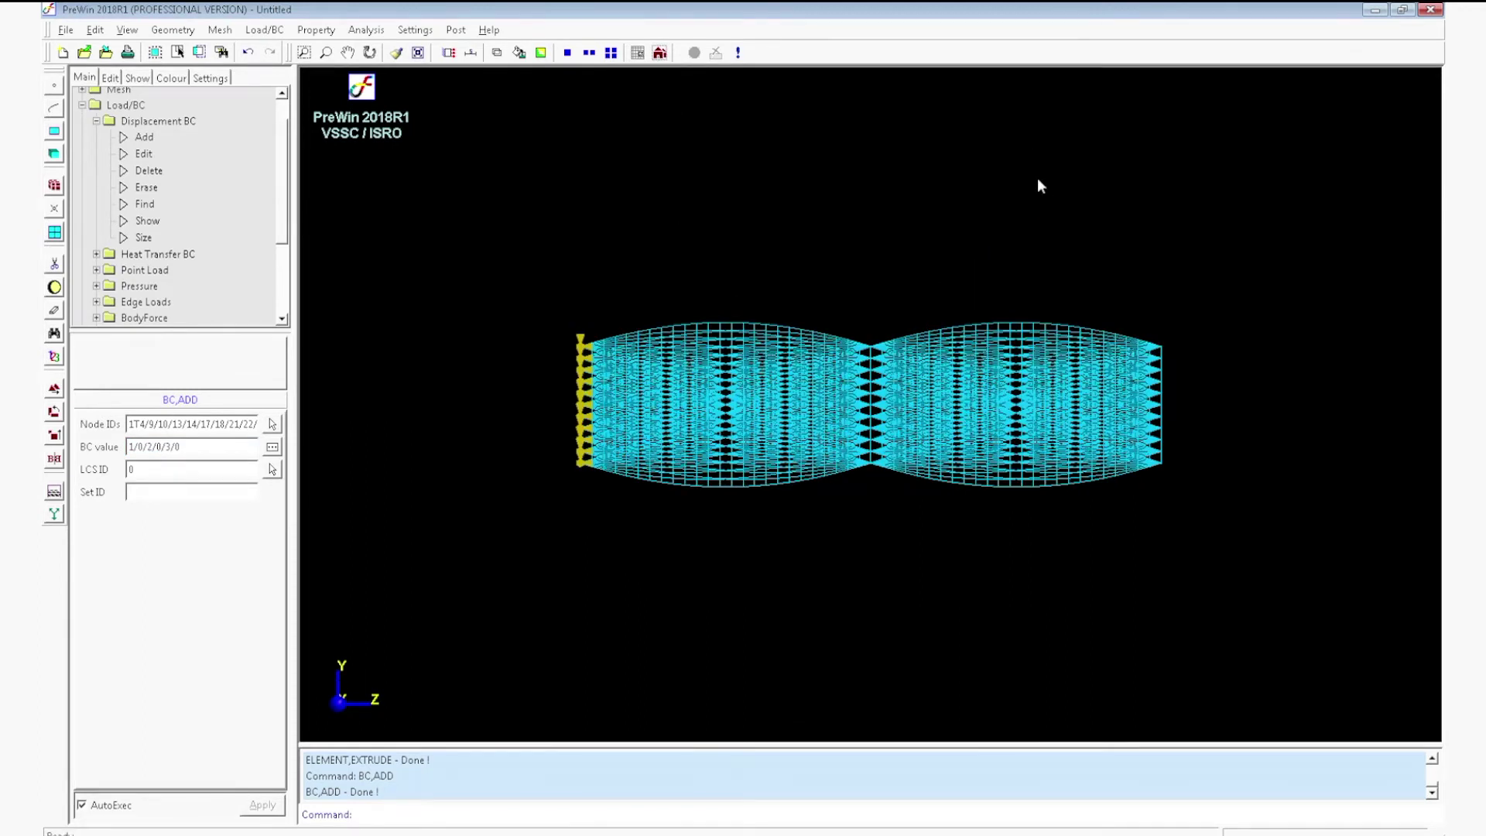
Step: Add an isotropic material with Element IDs set to ALL
left_click(317, 30)
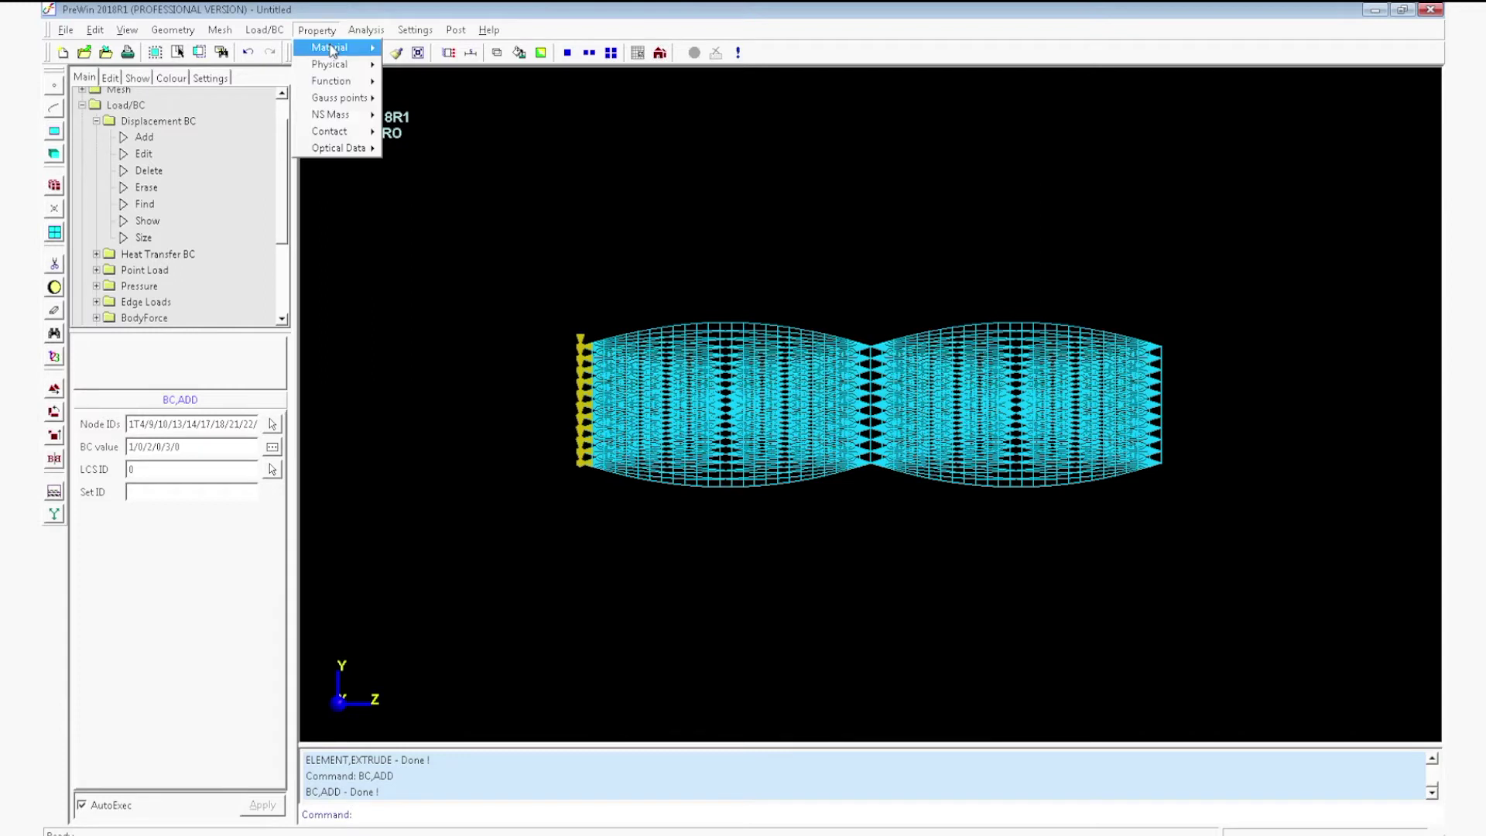
mouse_move(330, 48)
mouse_move(415, 49)
left_click(487, 51)
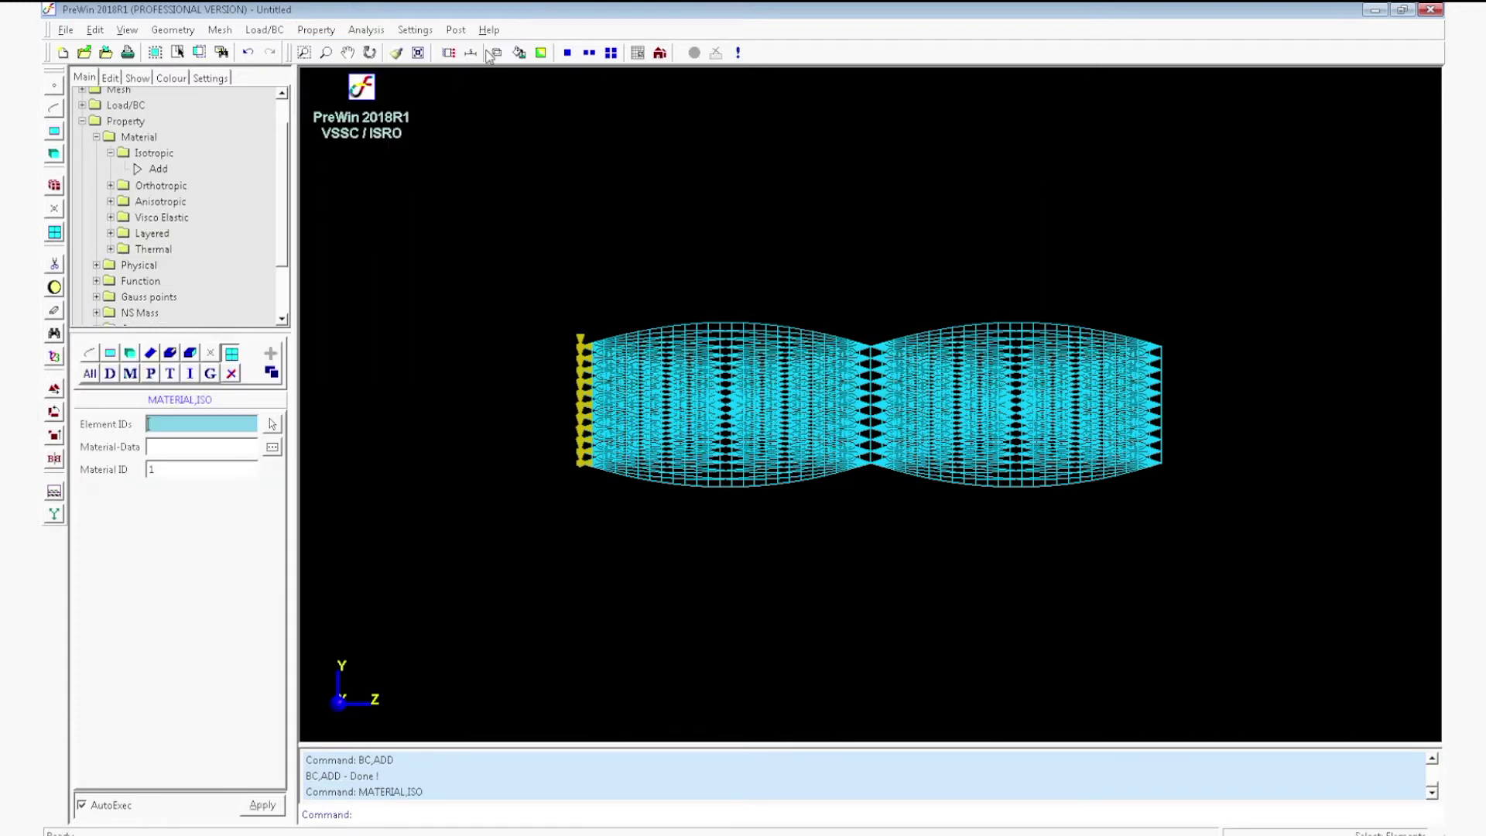
left_click(90, 374)
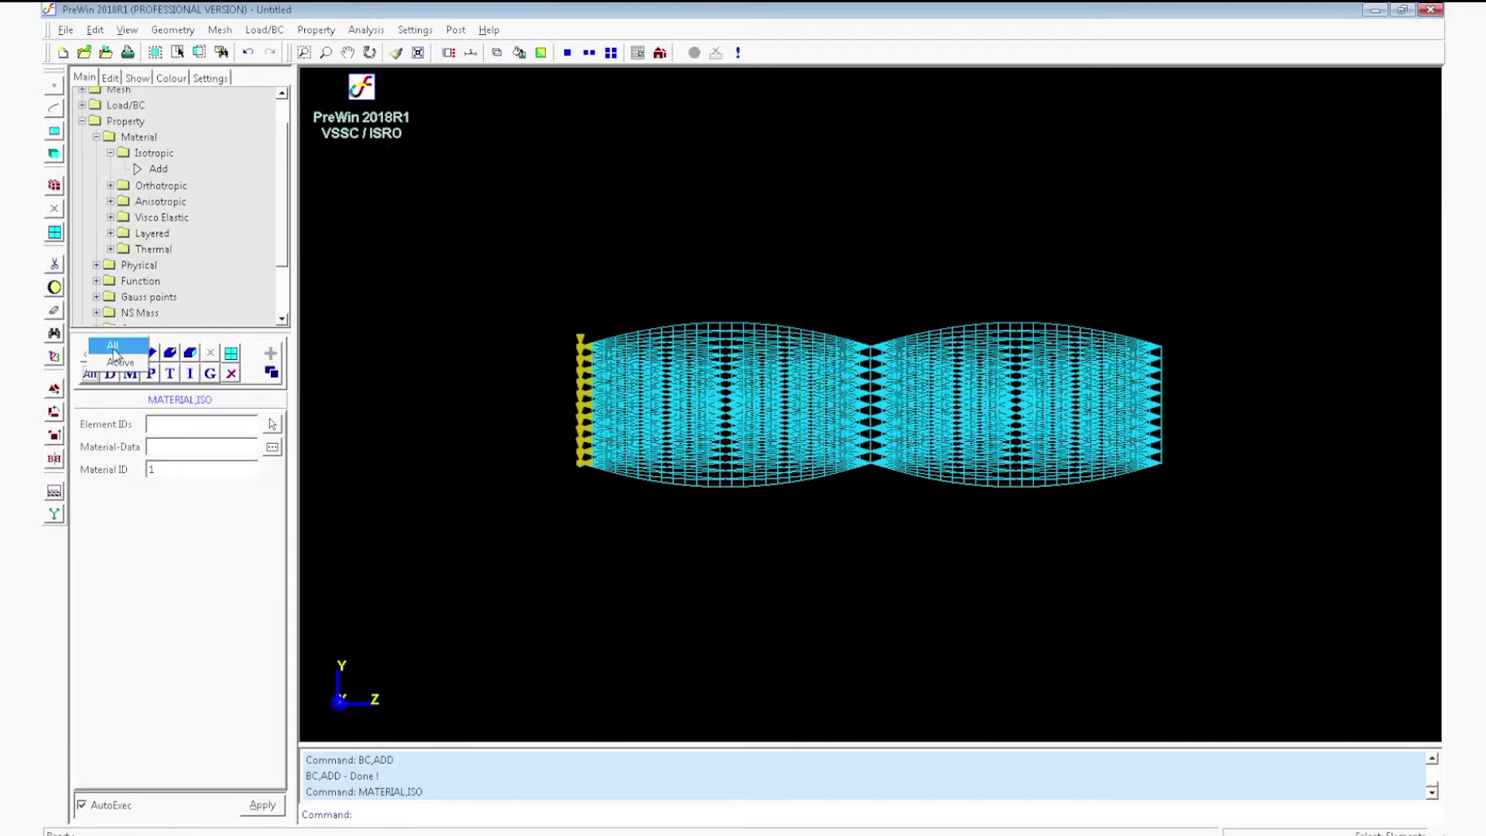
left_click(120, 364)
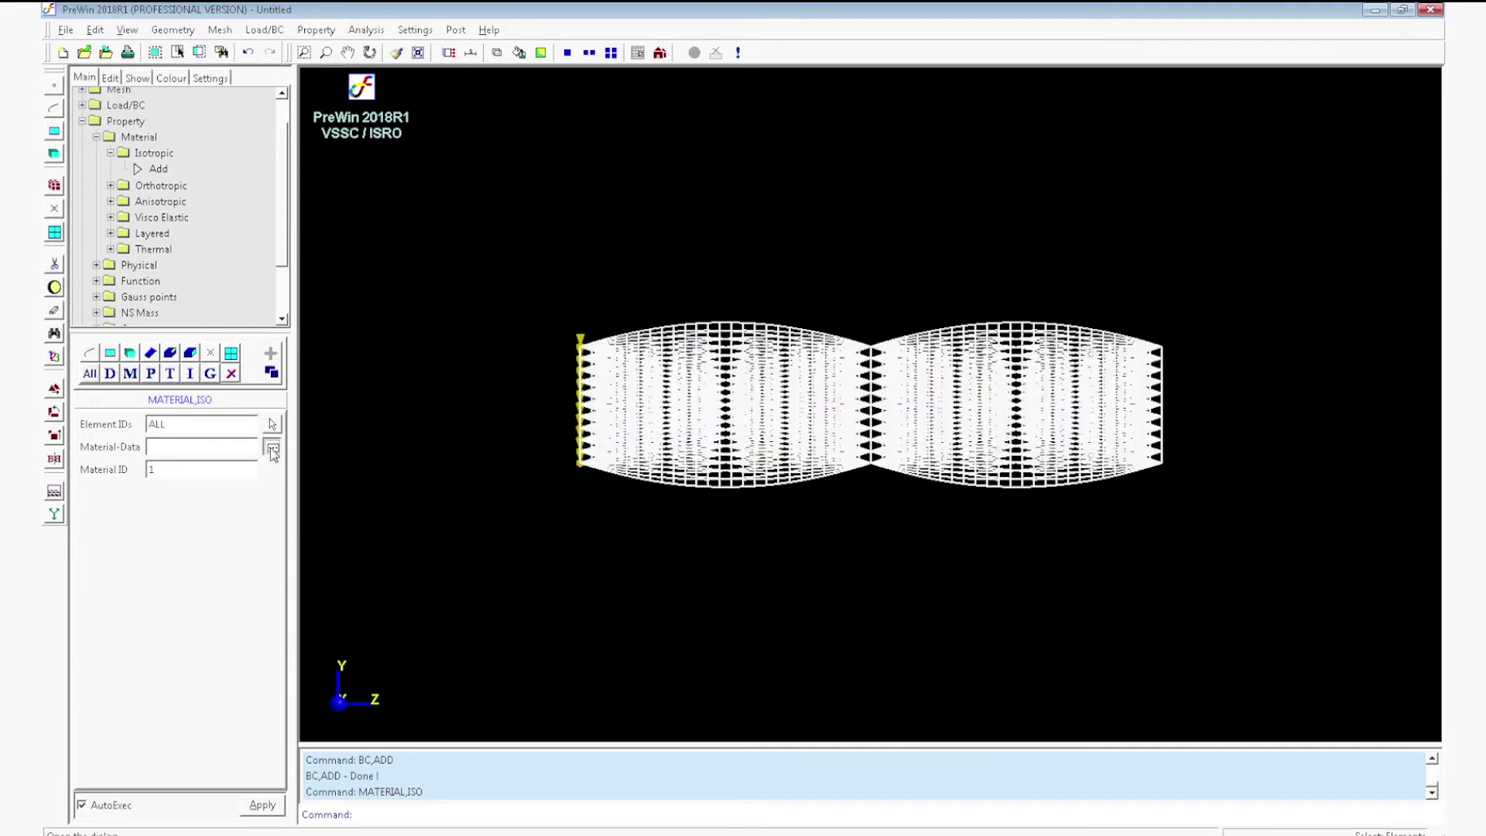
left_click(272, 449)
Step: Enter modulus 200000, Poisson's ratio 0.3 and density 7.8E-09, and confirm
left_click(445, 357)
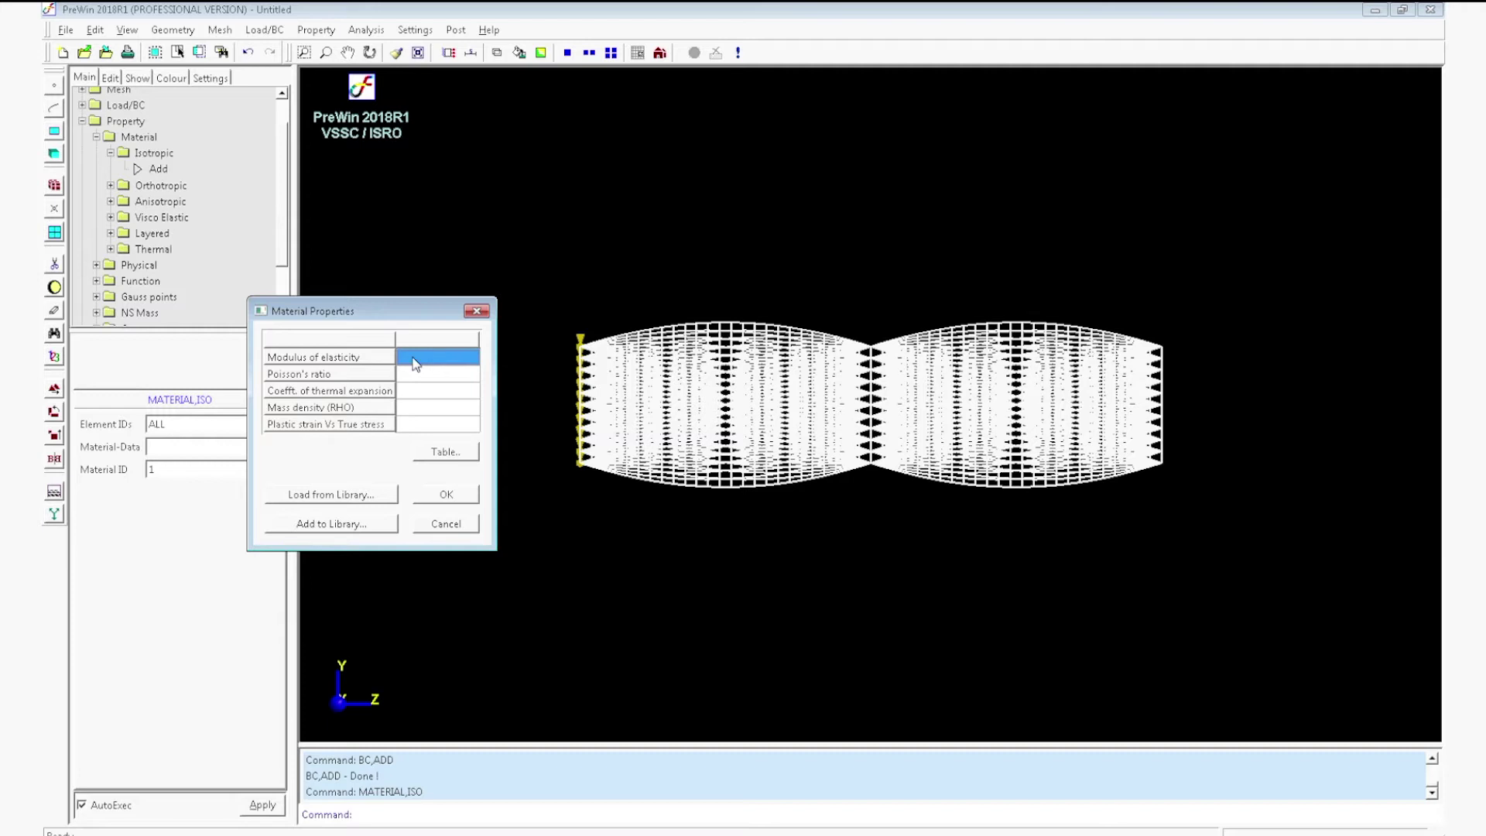
type("200000")
left_click(464, 376)
type("0.3")
left_click(423, 412)
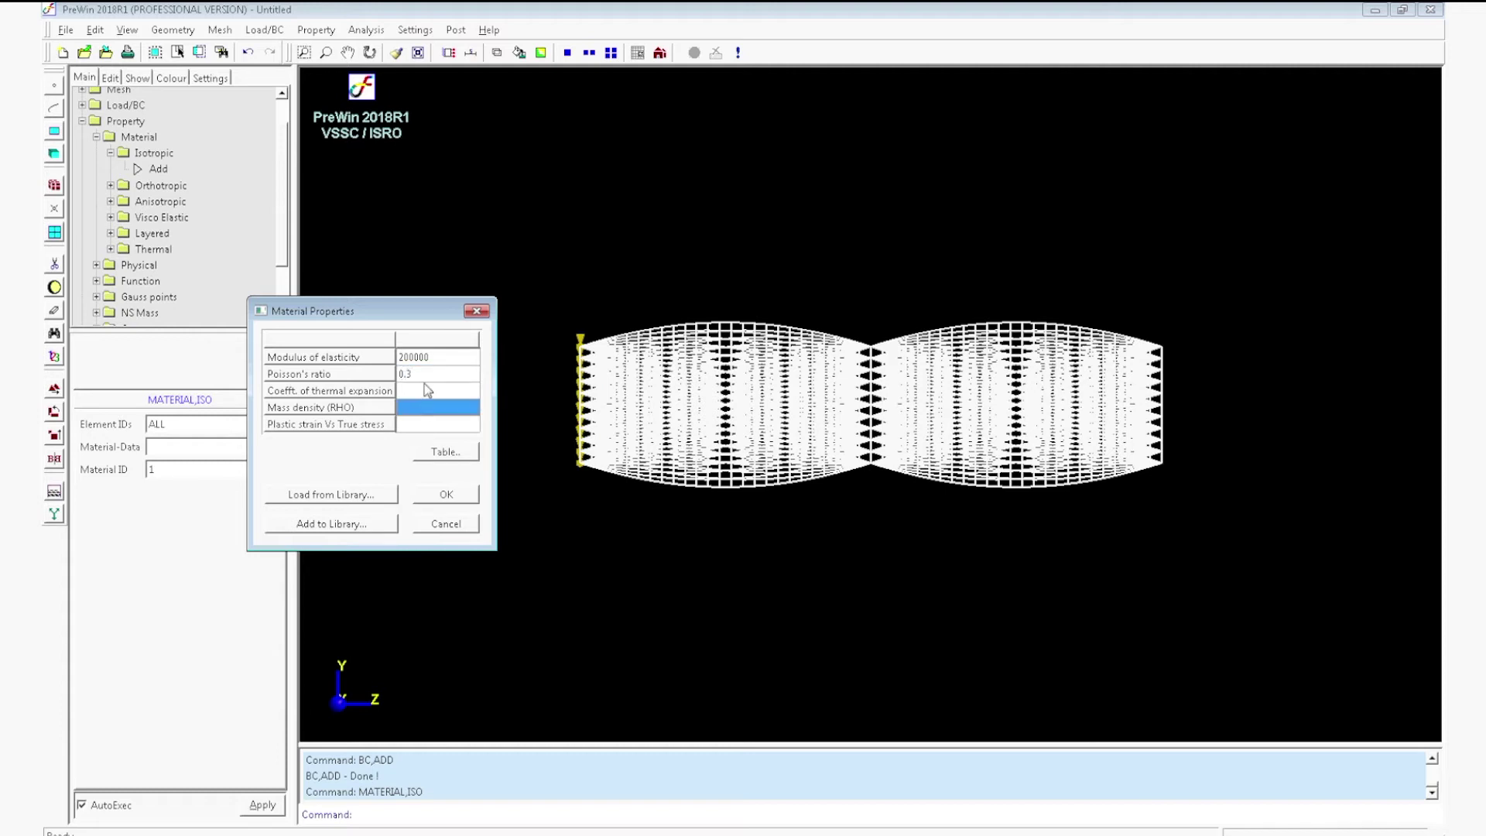
type("7.8e-9")
left_click(446, 495)
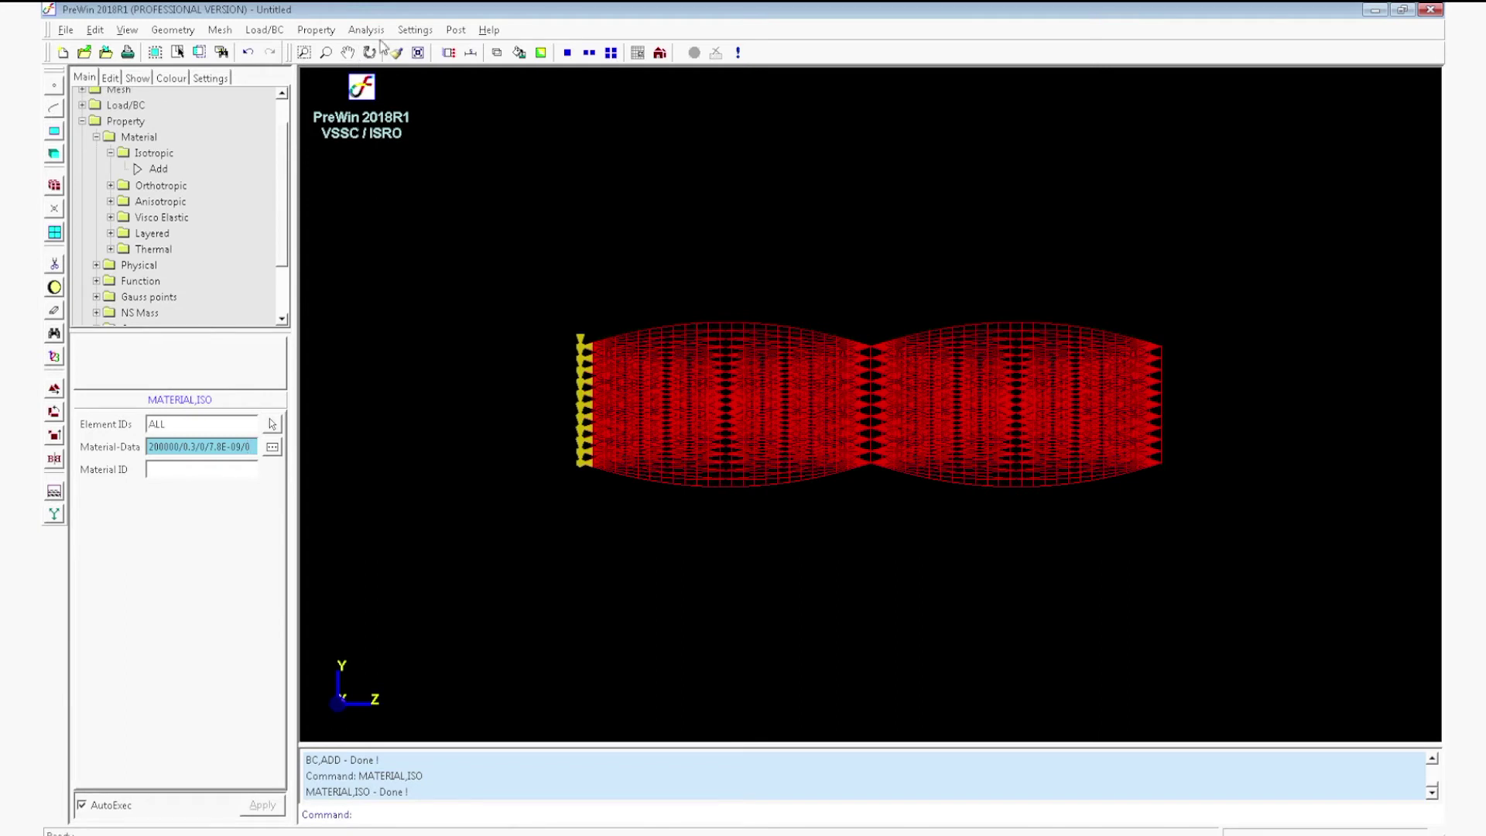
Step: Set the analysis type to Free Vibration
left_click(381, 31)
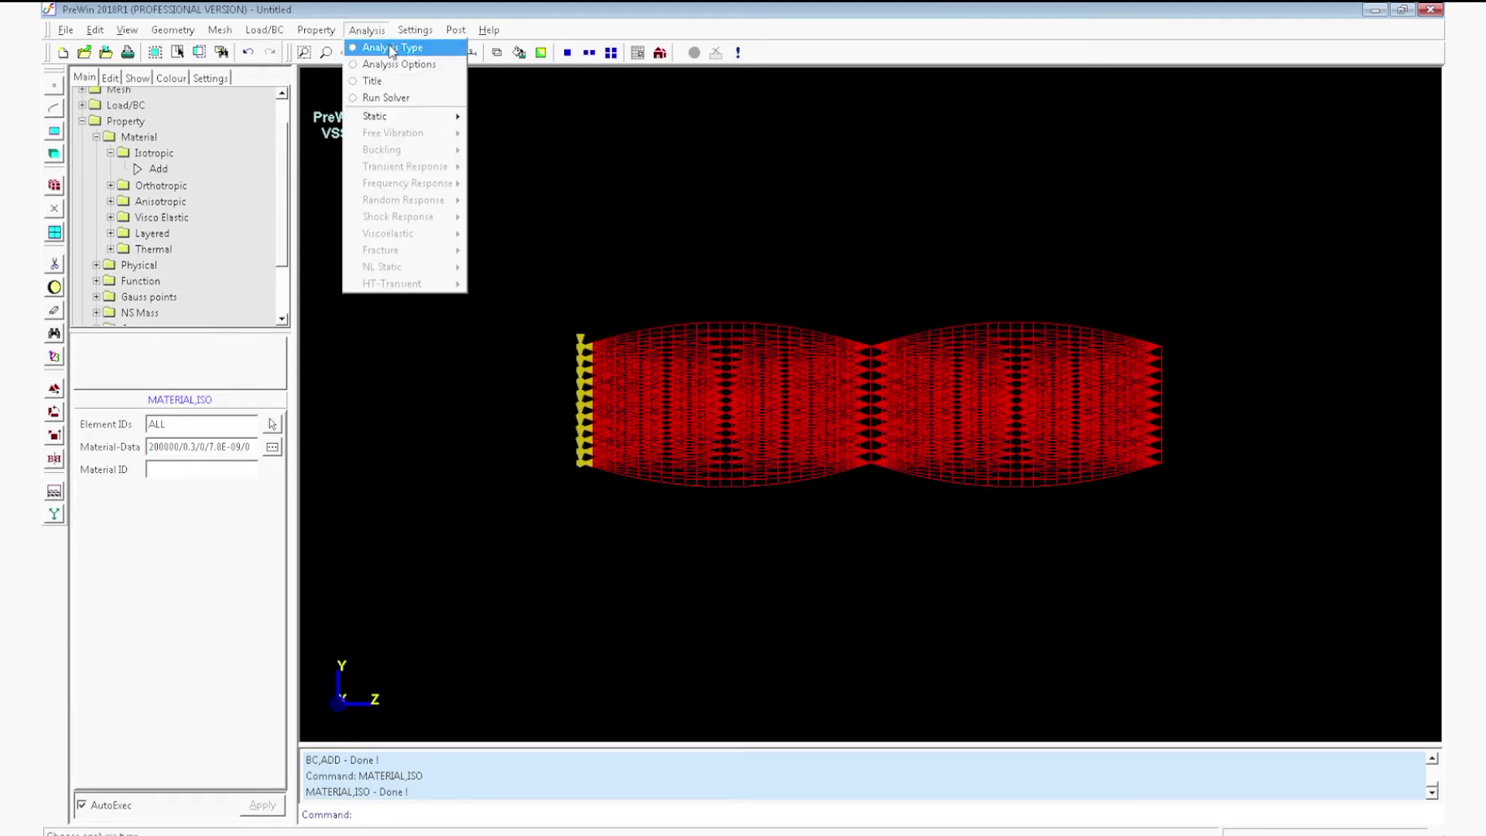
left_click(392, 50)
left_click(193, 424)
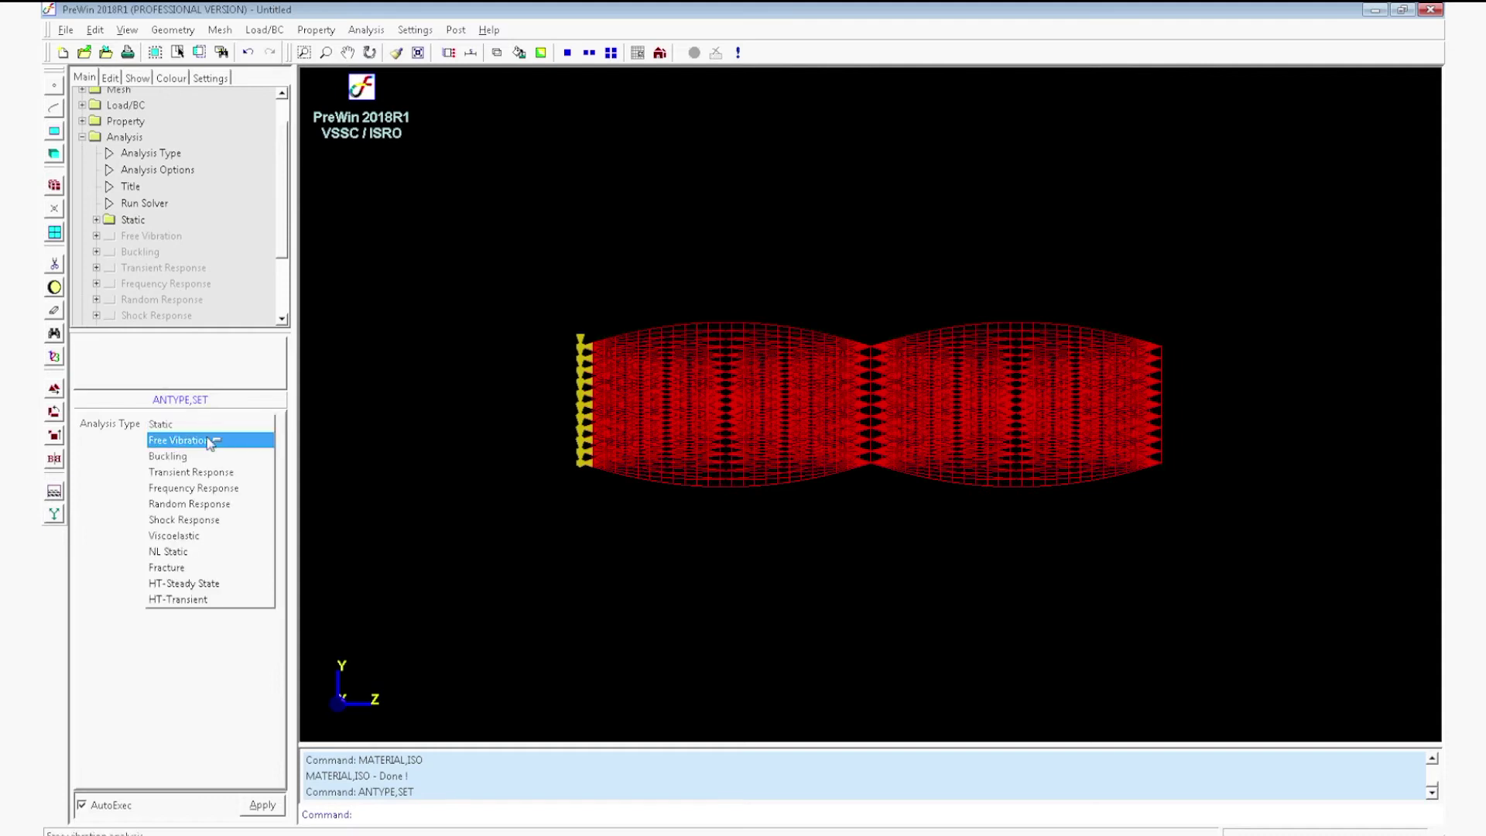
left_click(203, 438)
left_click(262, 806)
Step: Apply the analysis options with the Lanczos eigen solver
left_click(366, 30)
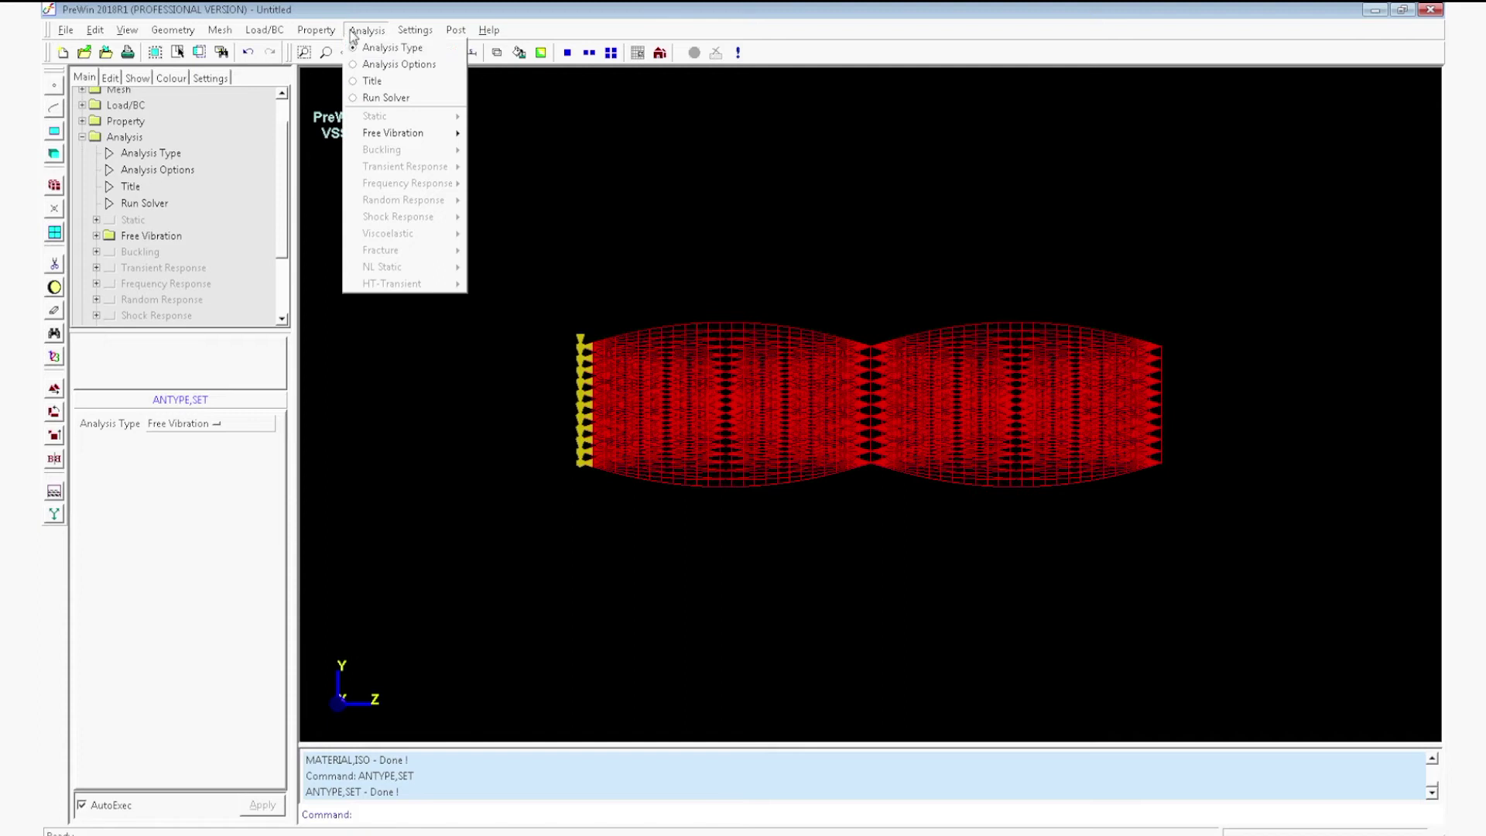
mouse_move(385, 139)
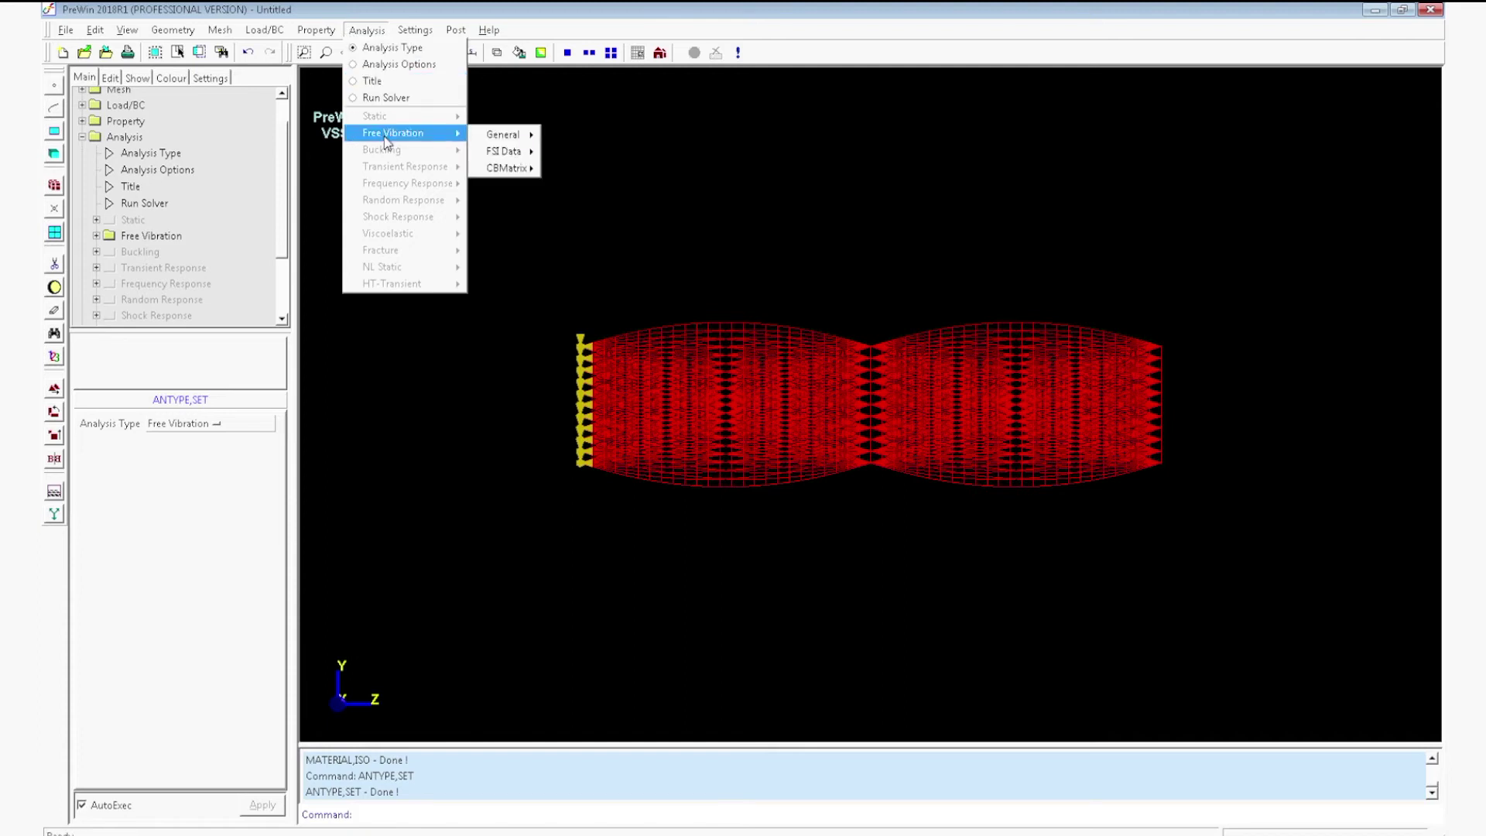
left_click(385, 66)
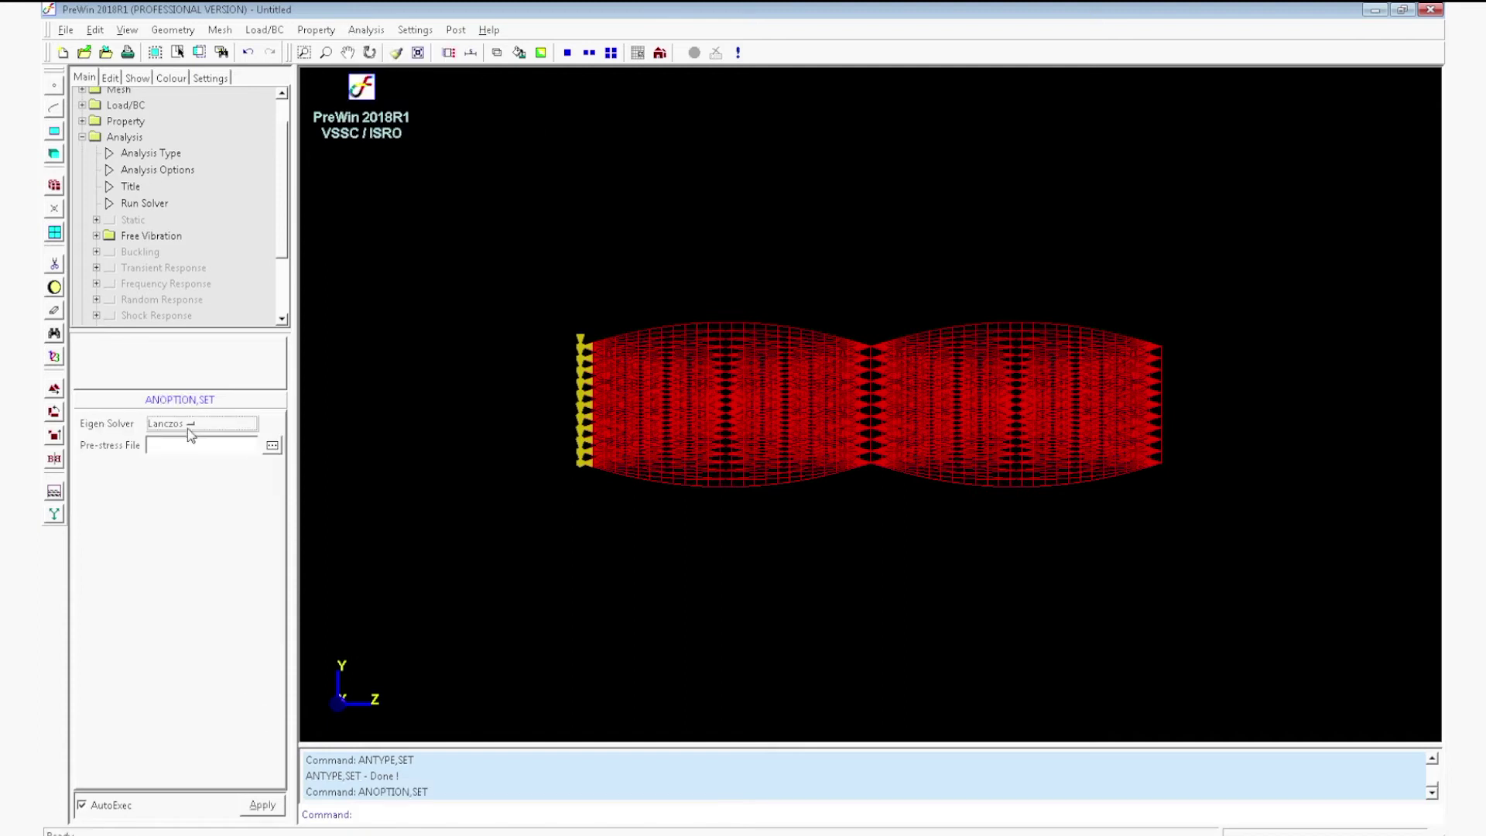
left_click(262, 805)
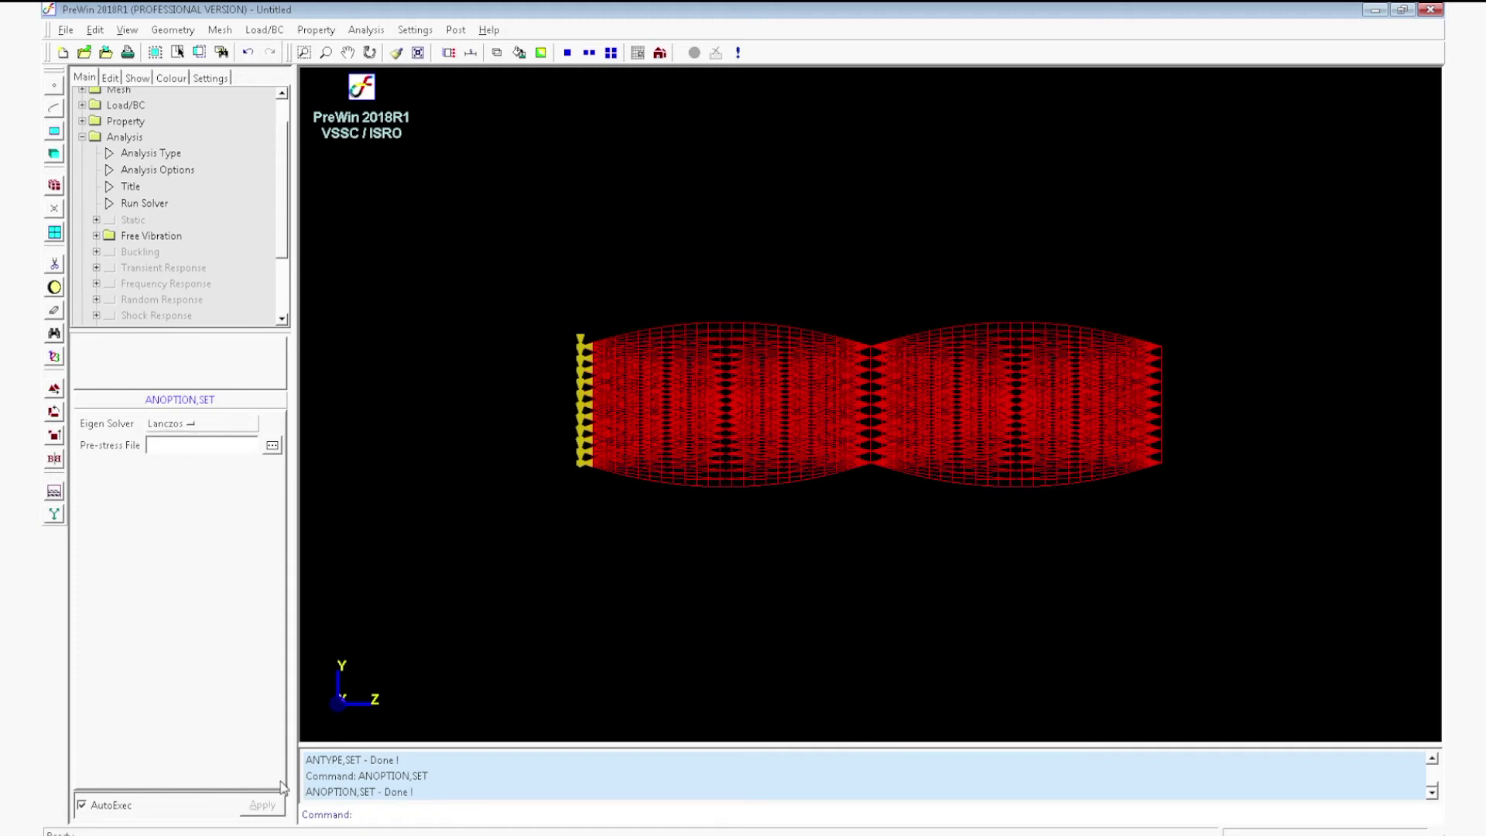
left_click(369, 31)
Step: Add free-vibration general data extracting 20 modes by number with lumped mass
mouse_move(399, 133)
mouse_move(499, 136)
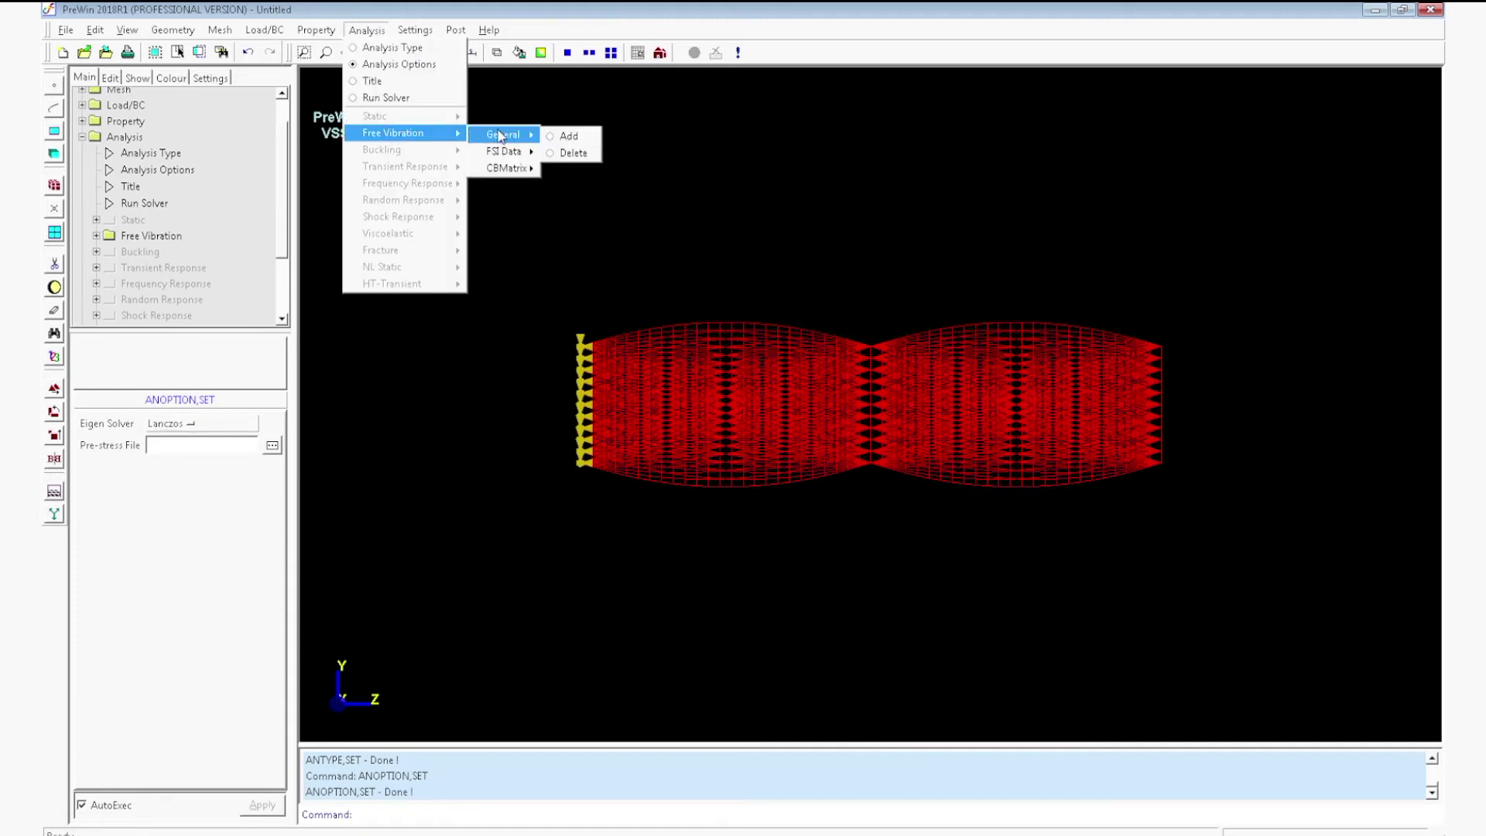
left_click(570, 138)
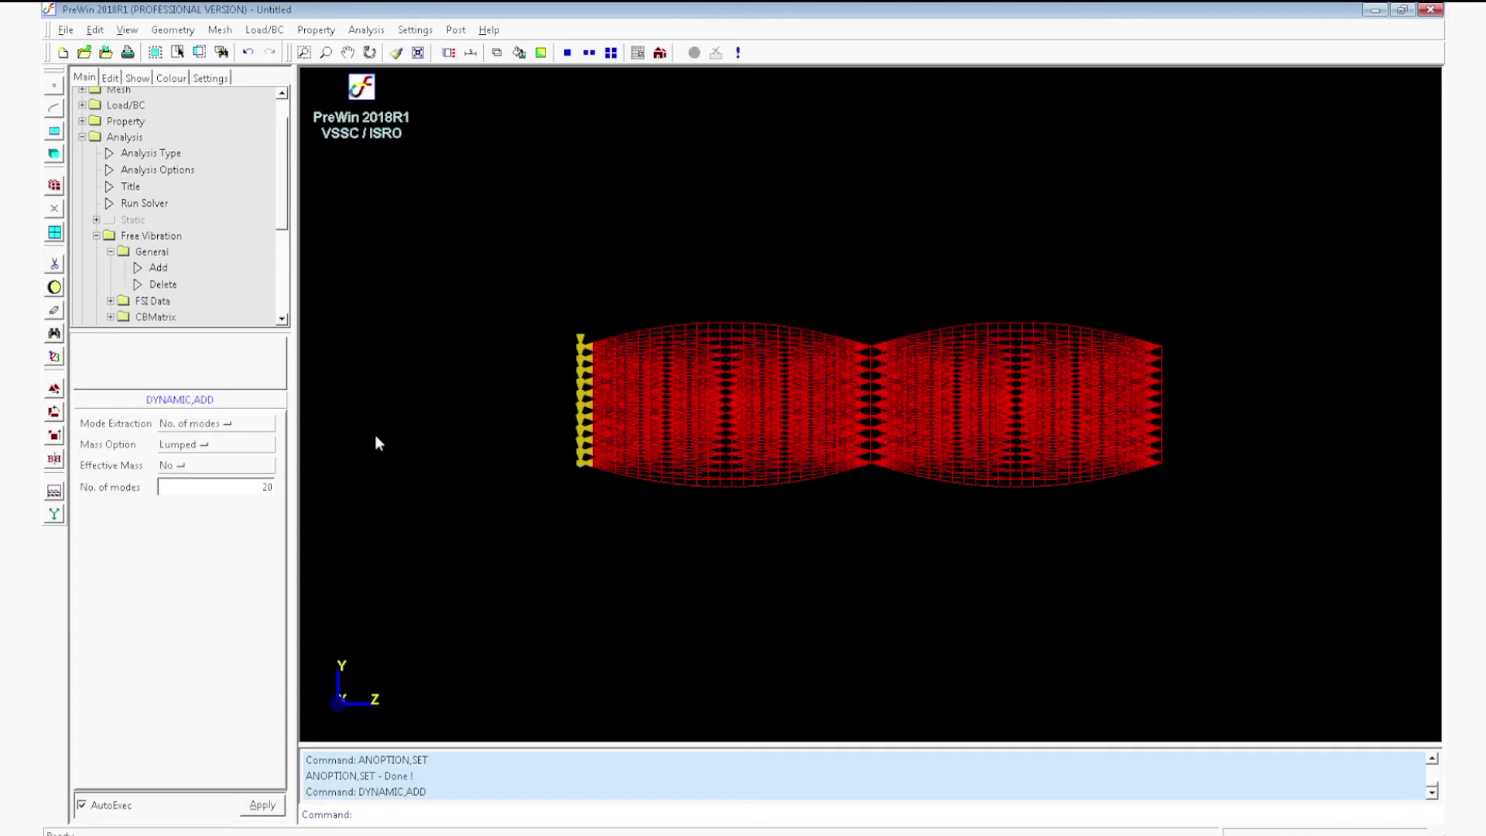
left_click(247, 428)
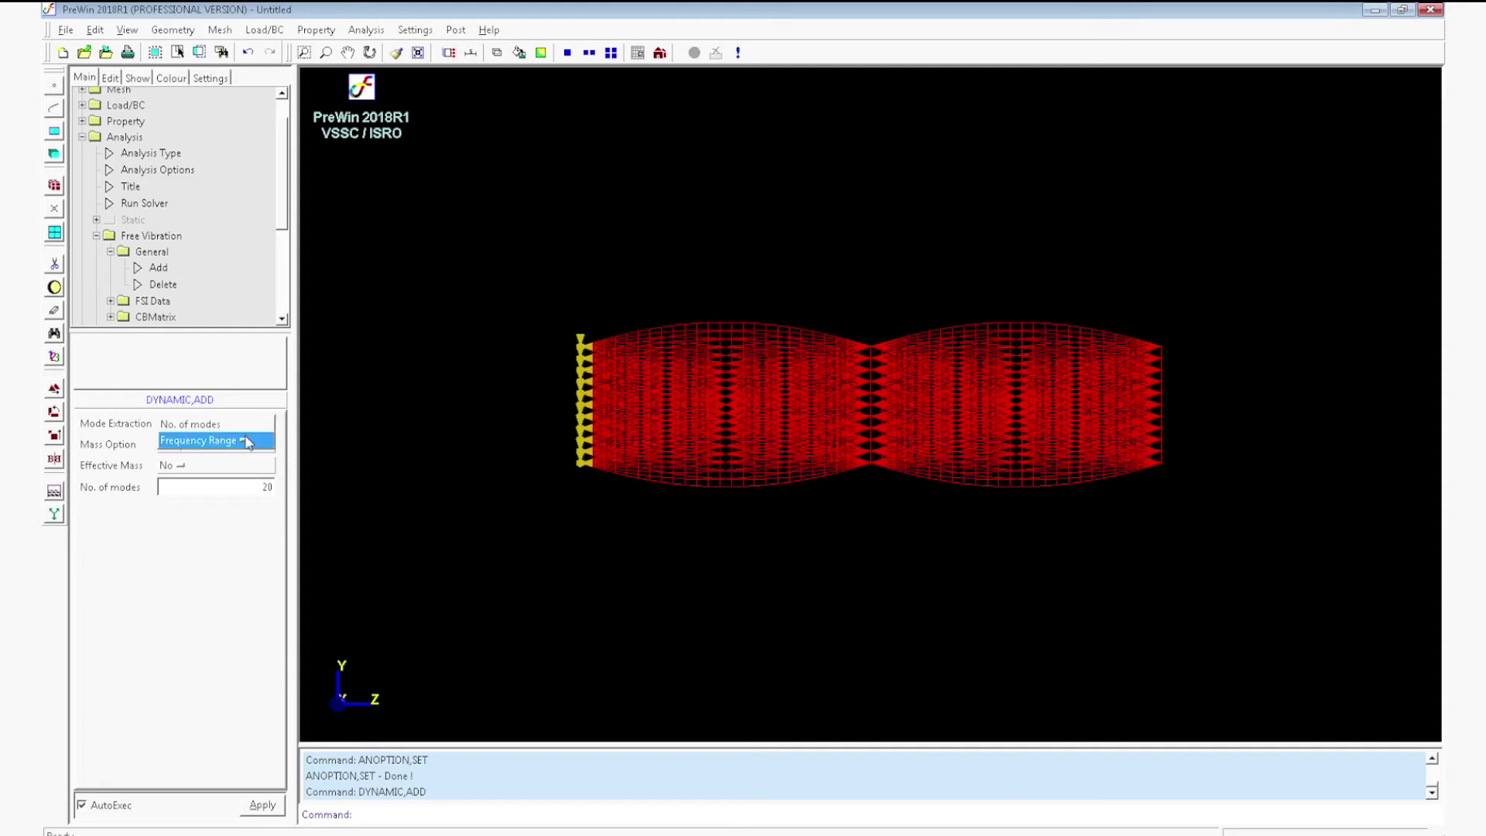
left_click(246, 441)
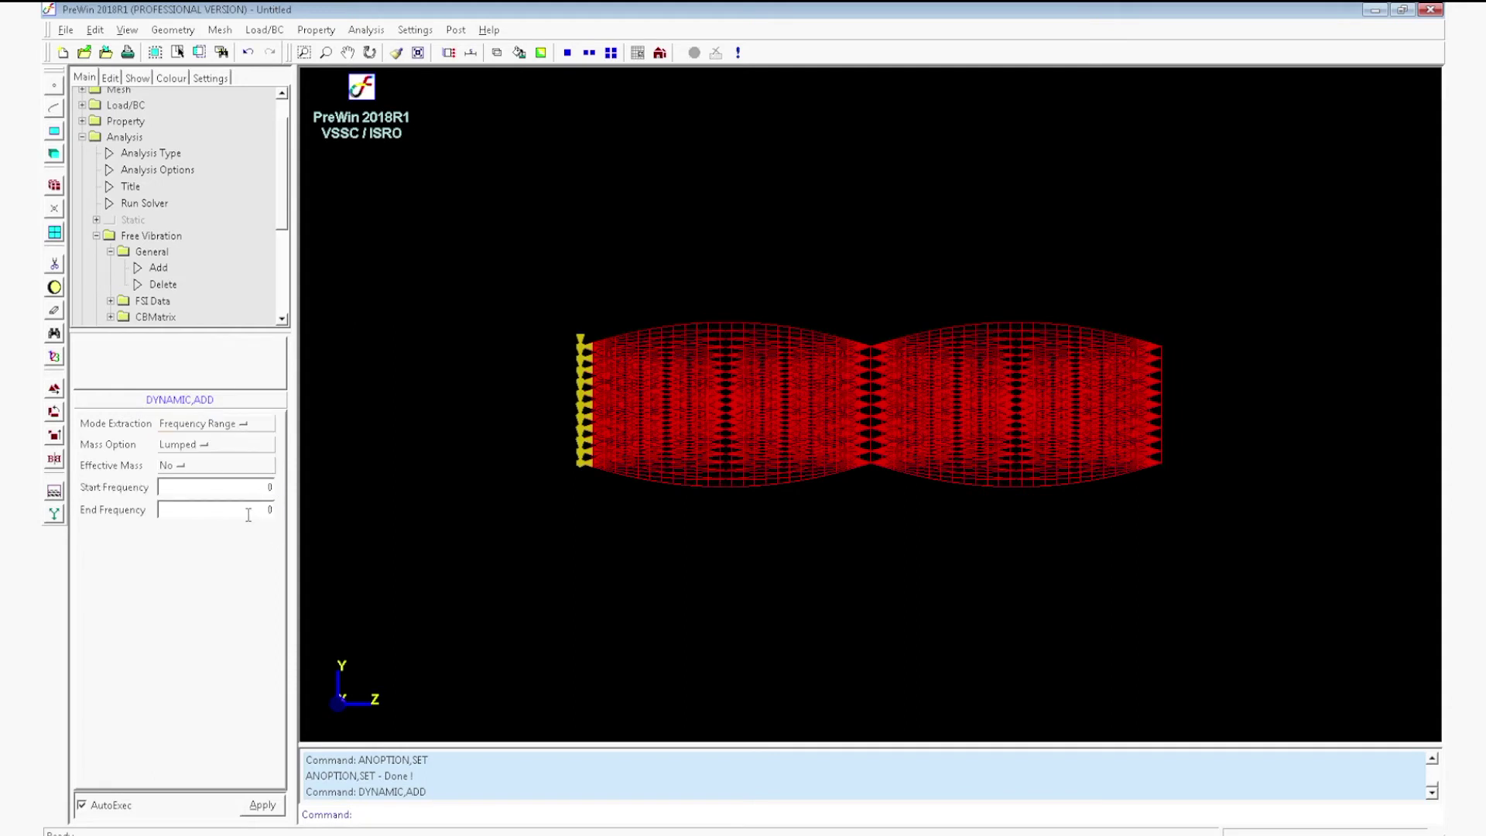
left_click(256, 428)
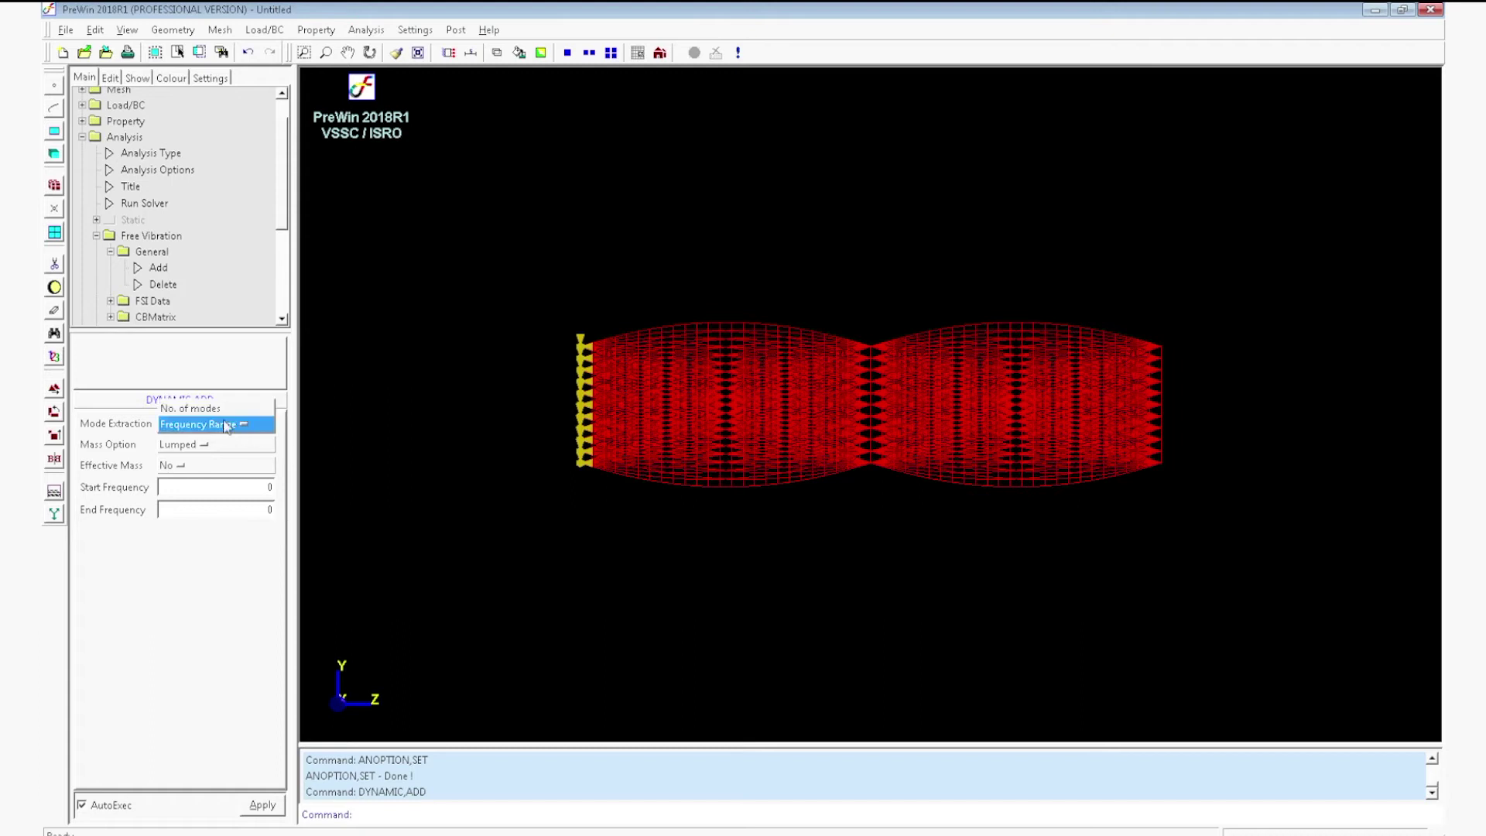
left_click(245, 424)
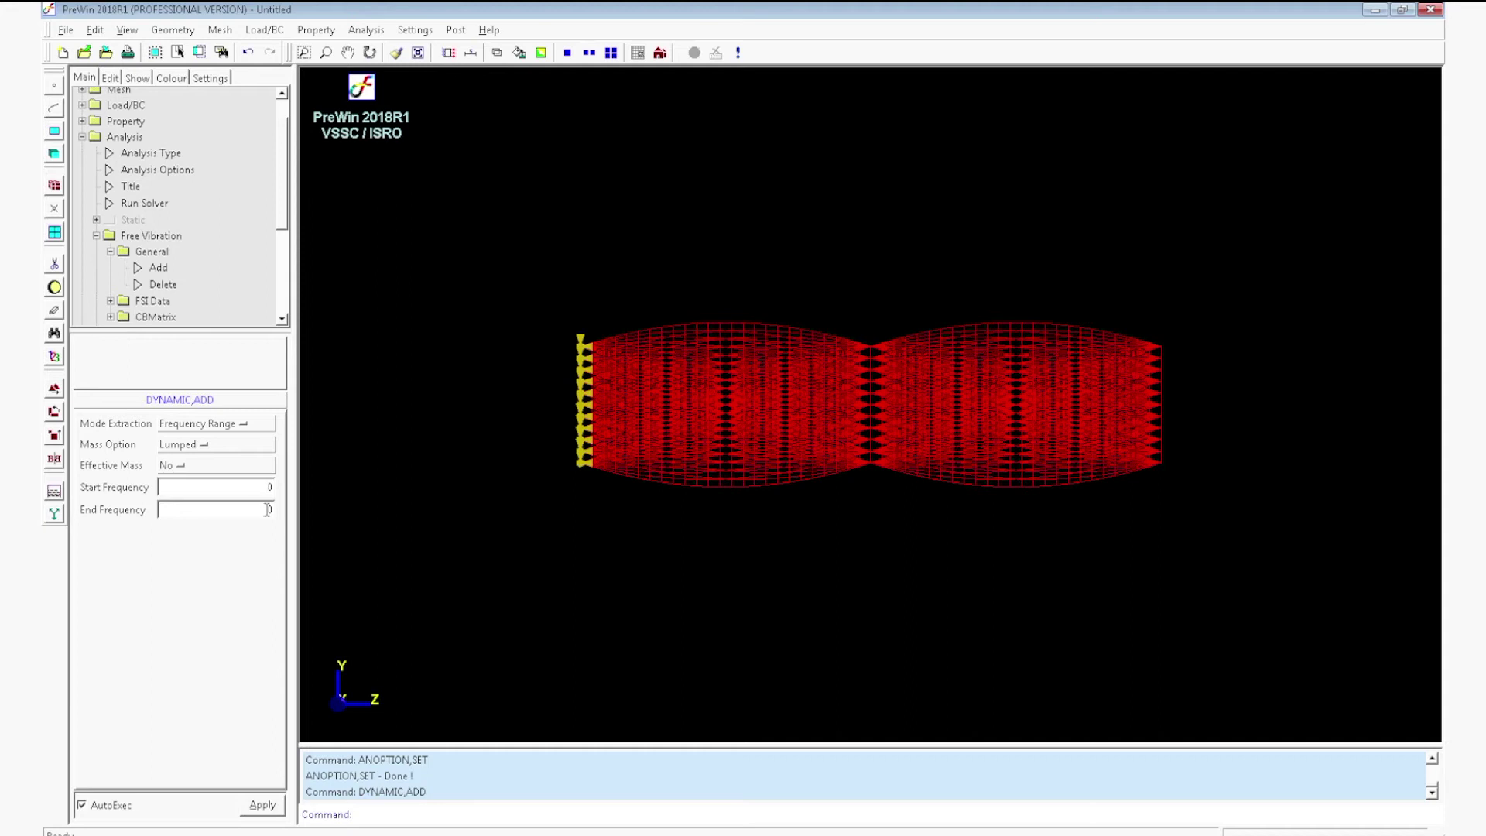
left_click(209, 424)
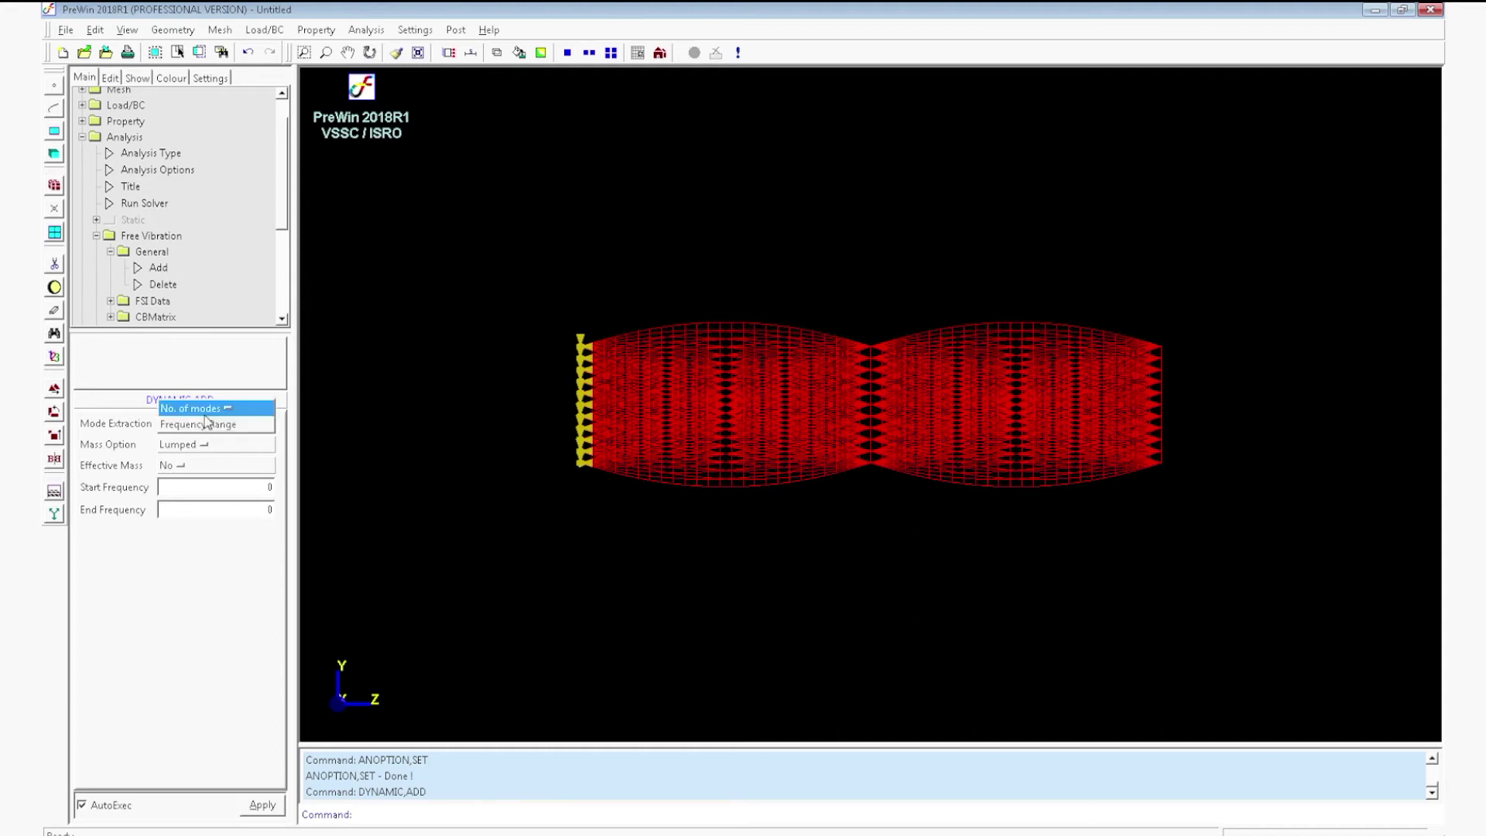
left_click(205, 413)
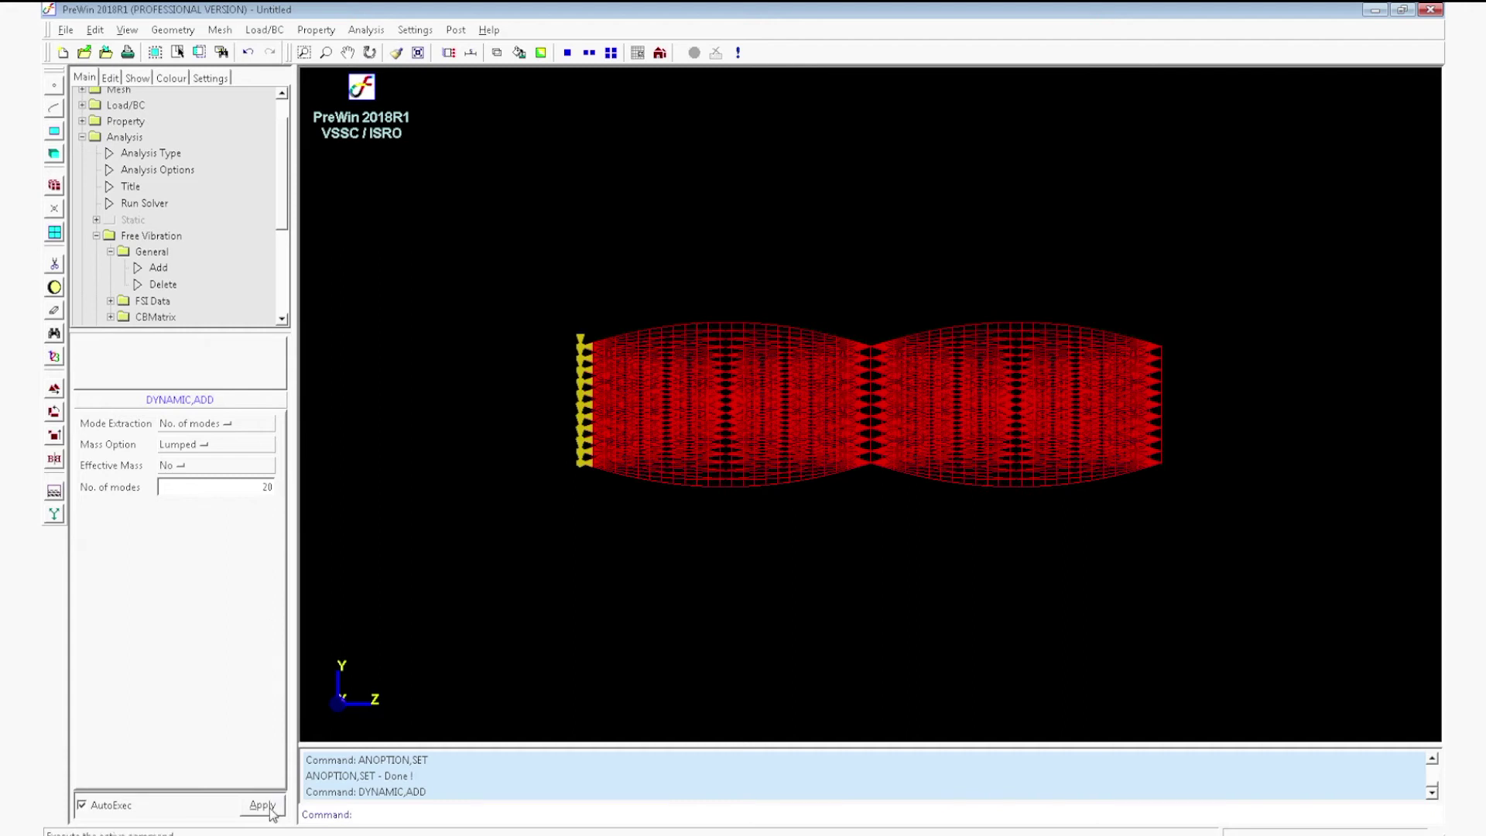
left_click(231, 449)
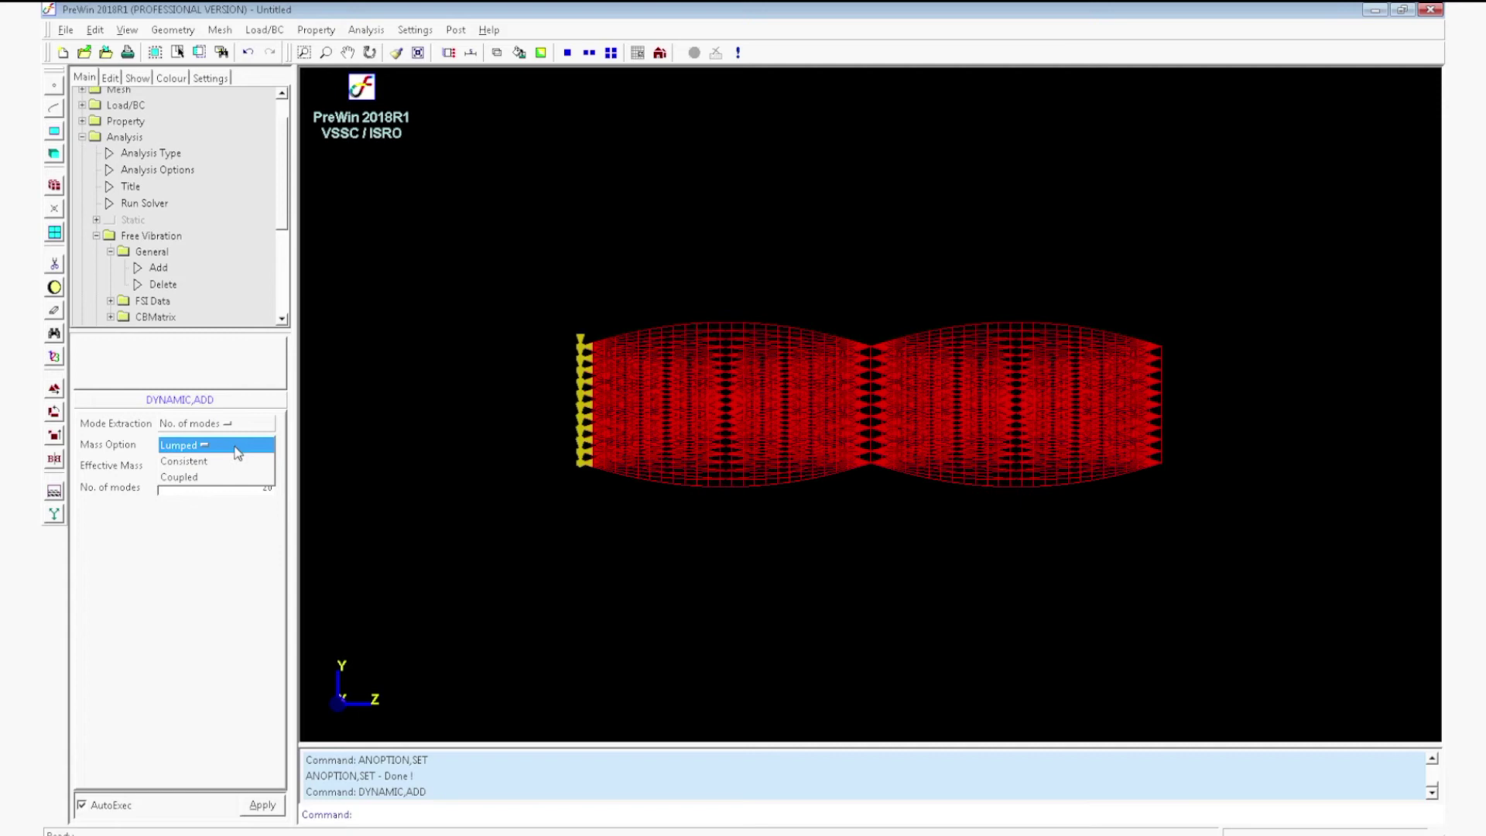
left_click(235, 448)
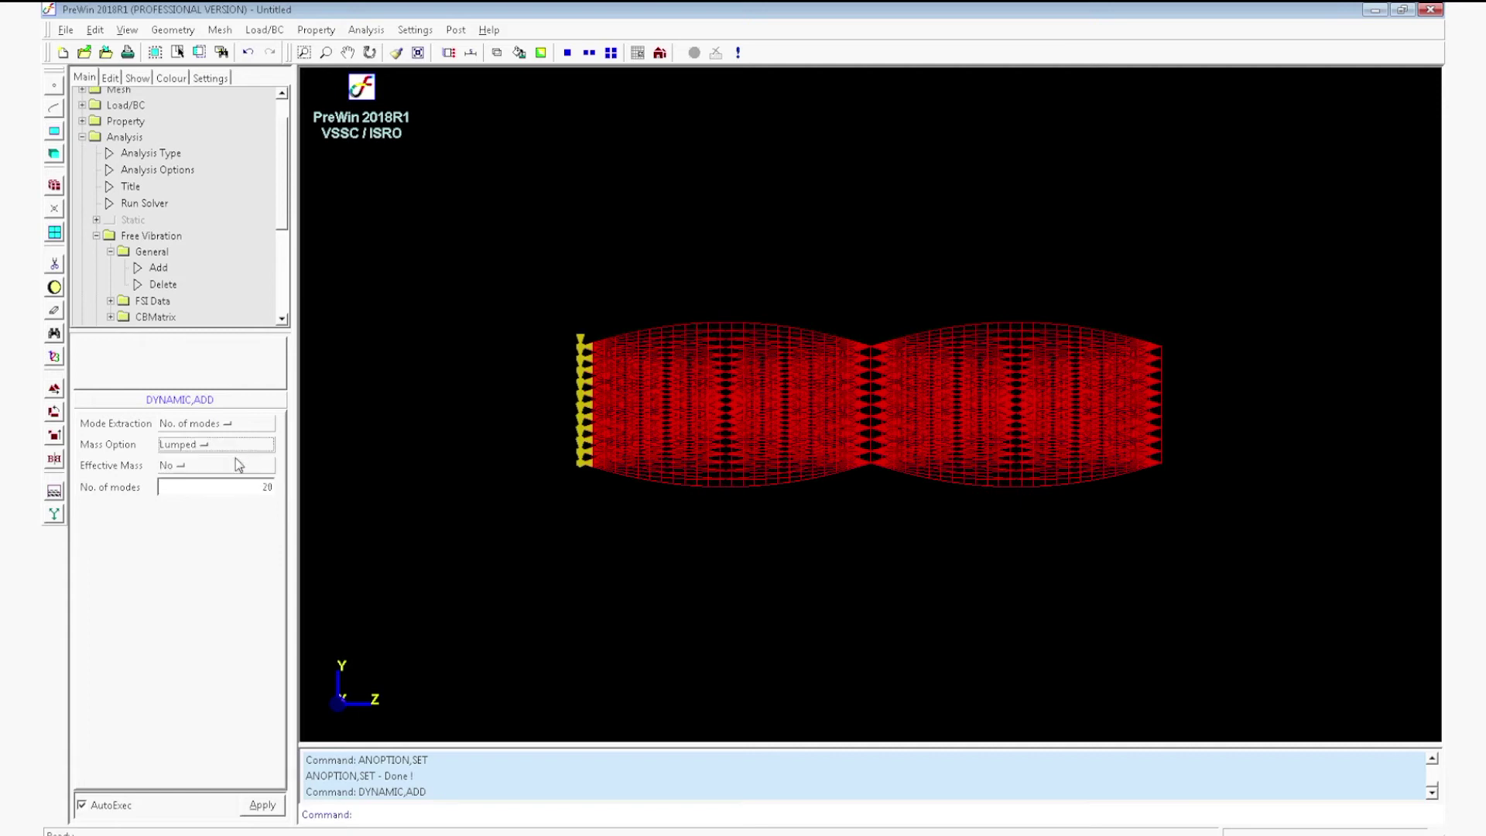
left_click(268, 810)
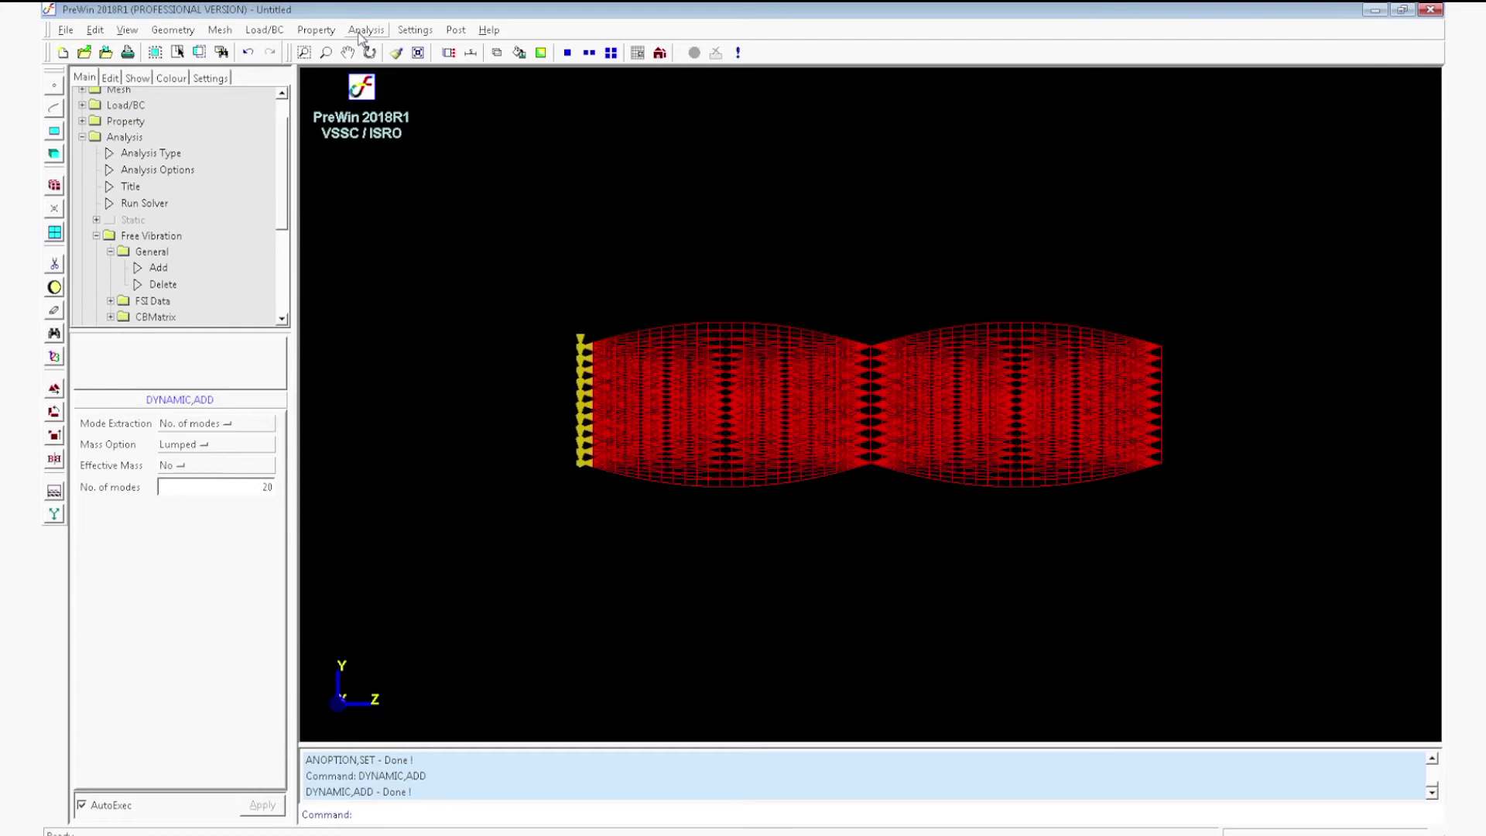
Step: Review the analysis type, displacement constraint, dynamic and analysis option sets in the Edit list
left_click(111, 79)
left_click(116, 118)
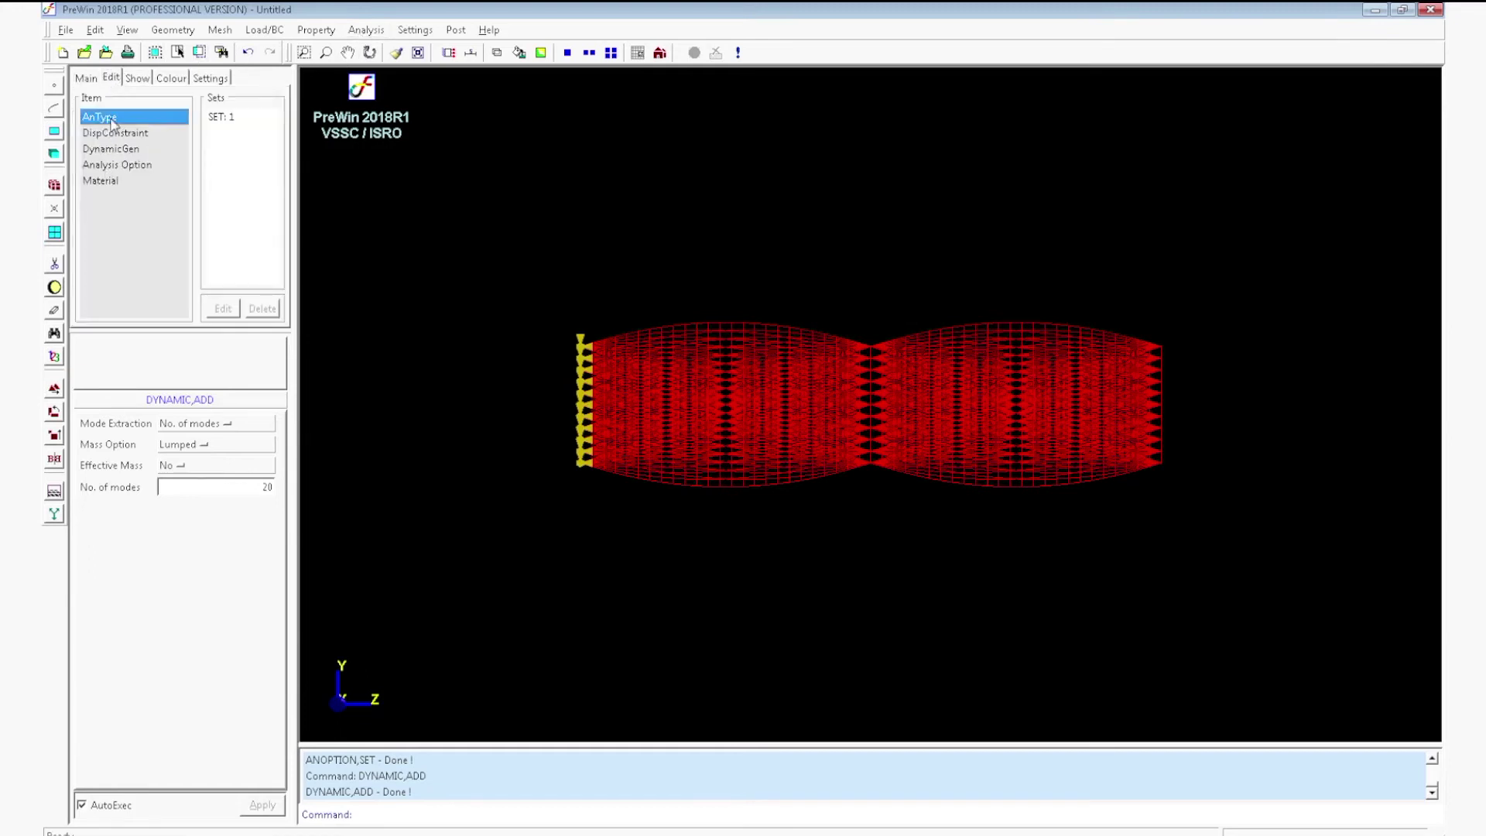
left_click(238, 117)
left_click(118, 134)
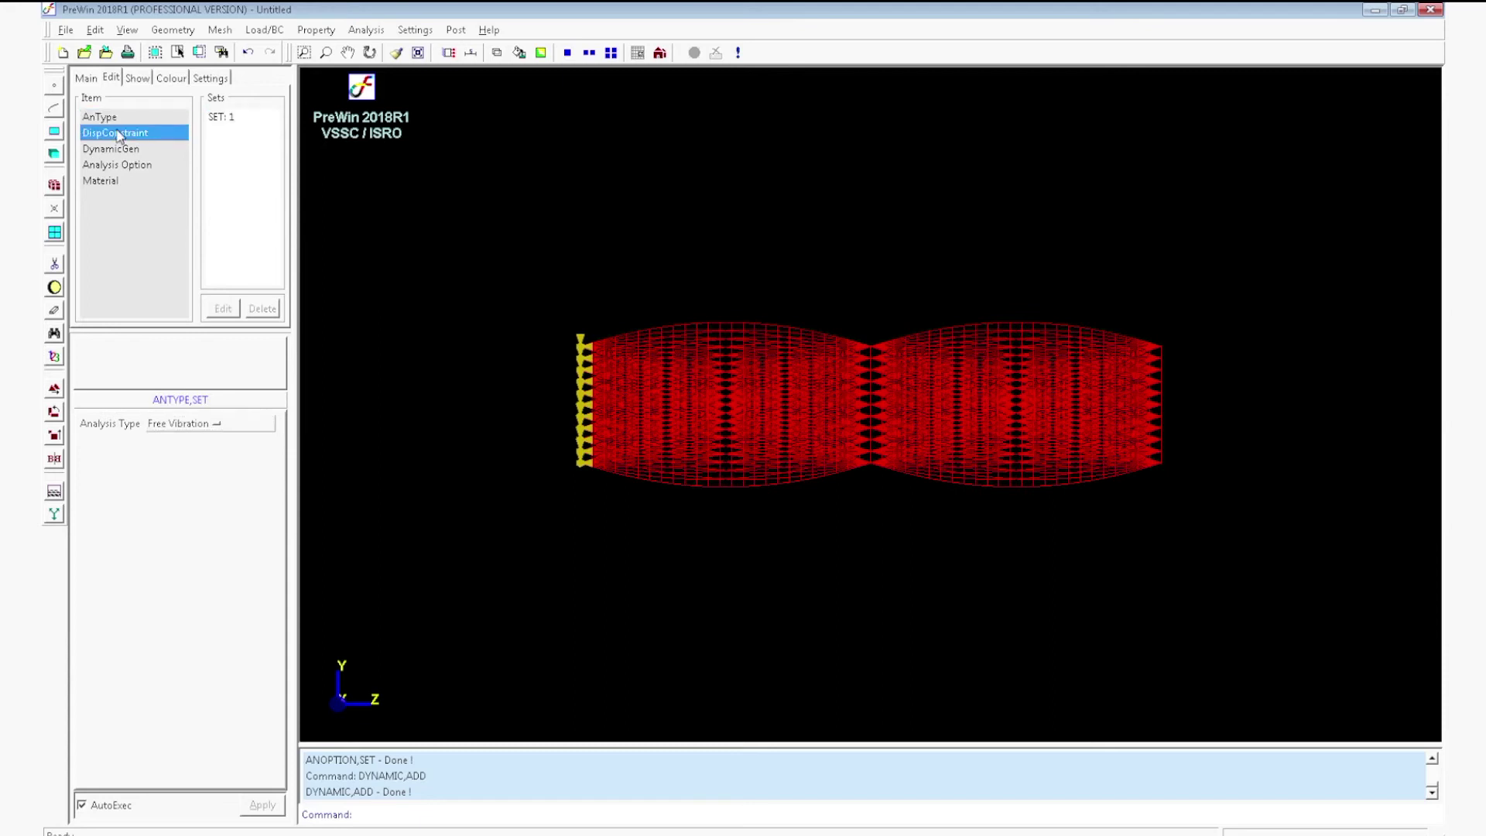
left_click(234, 117)
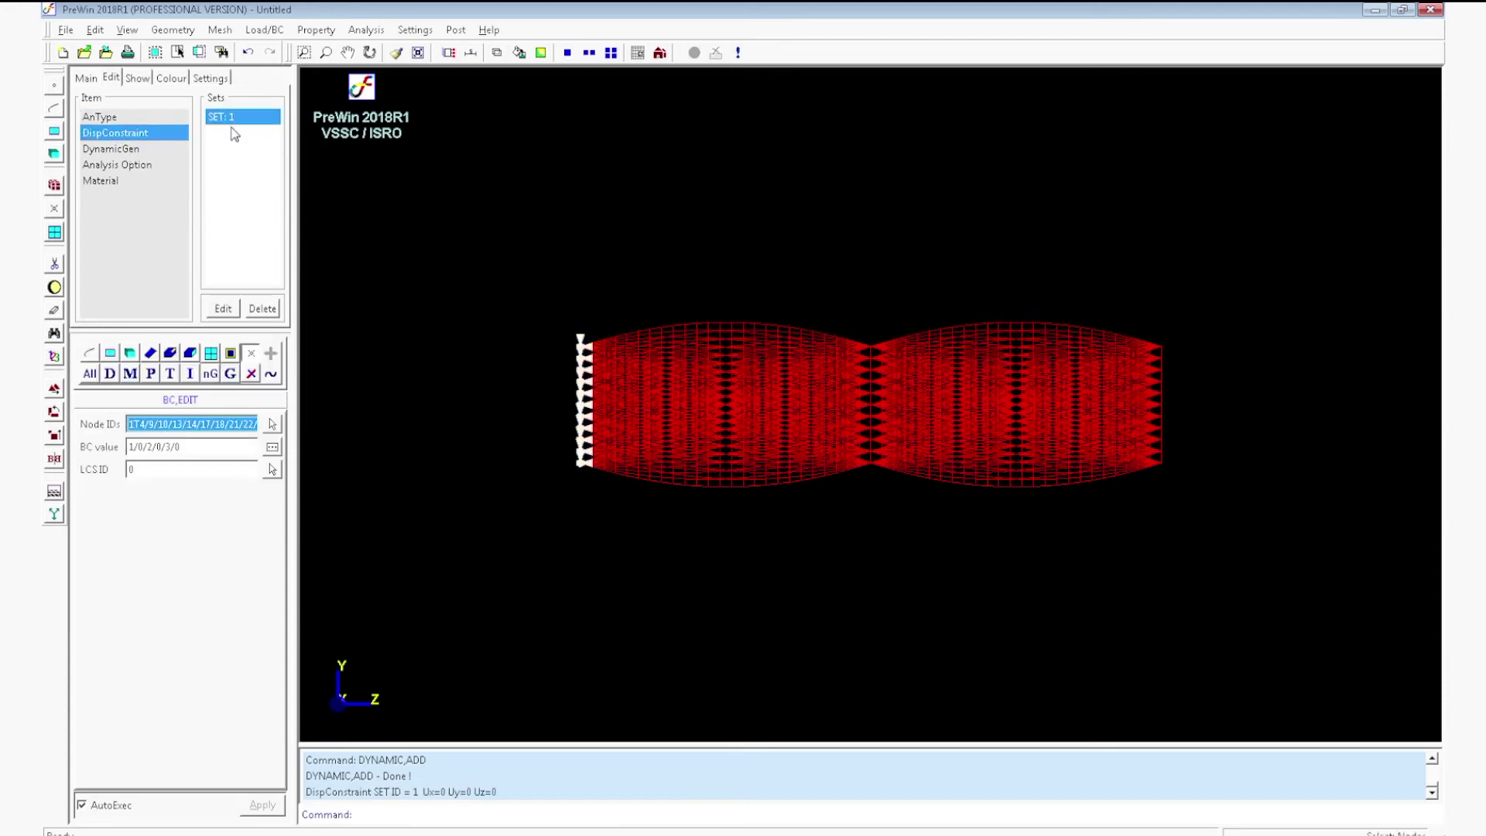
left_click(128, 150)
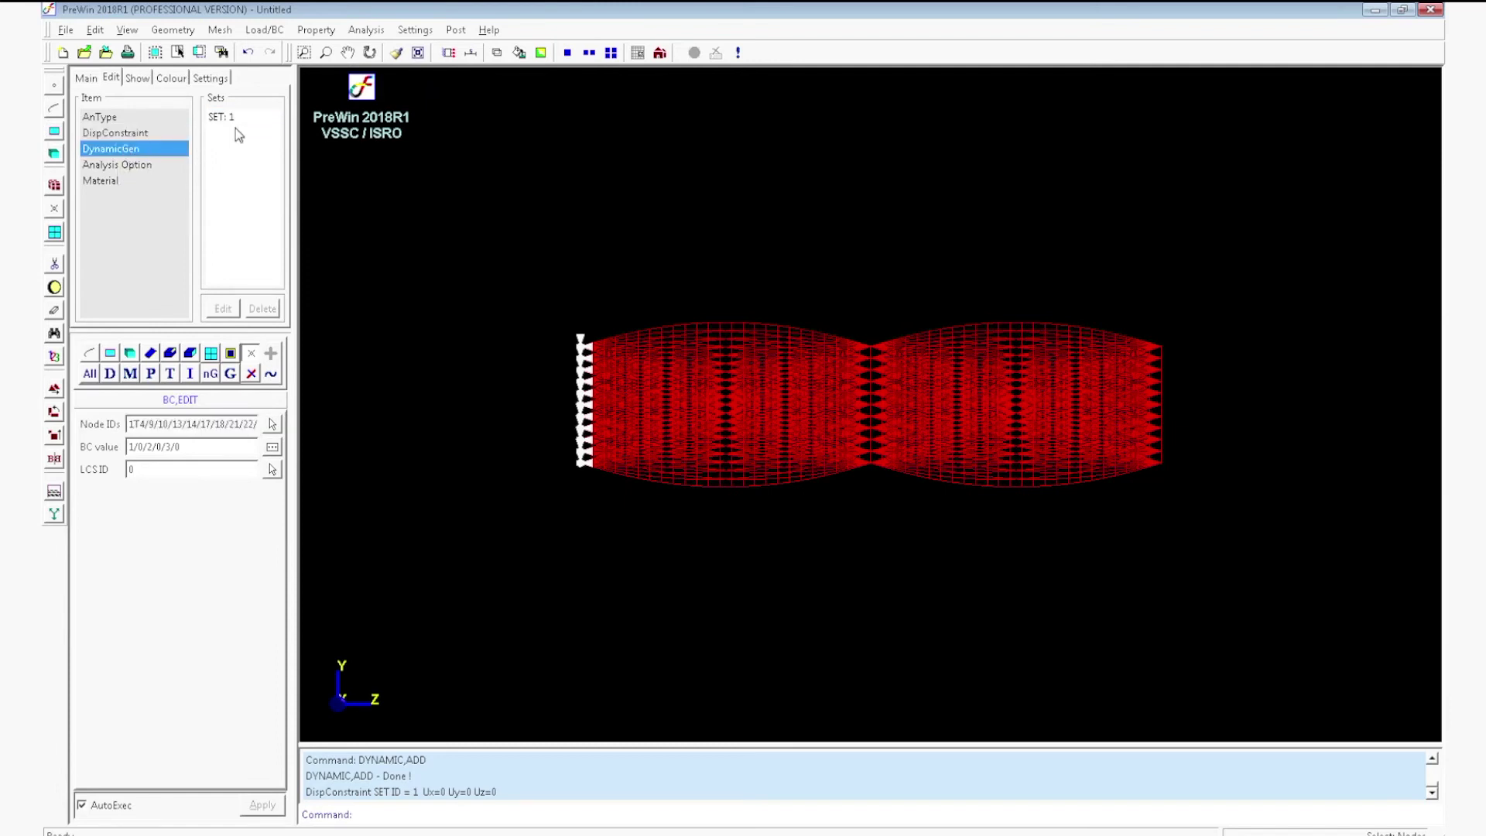
left_click(131, 165)
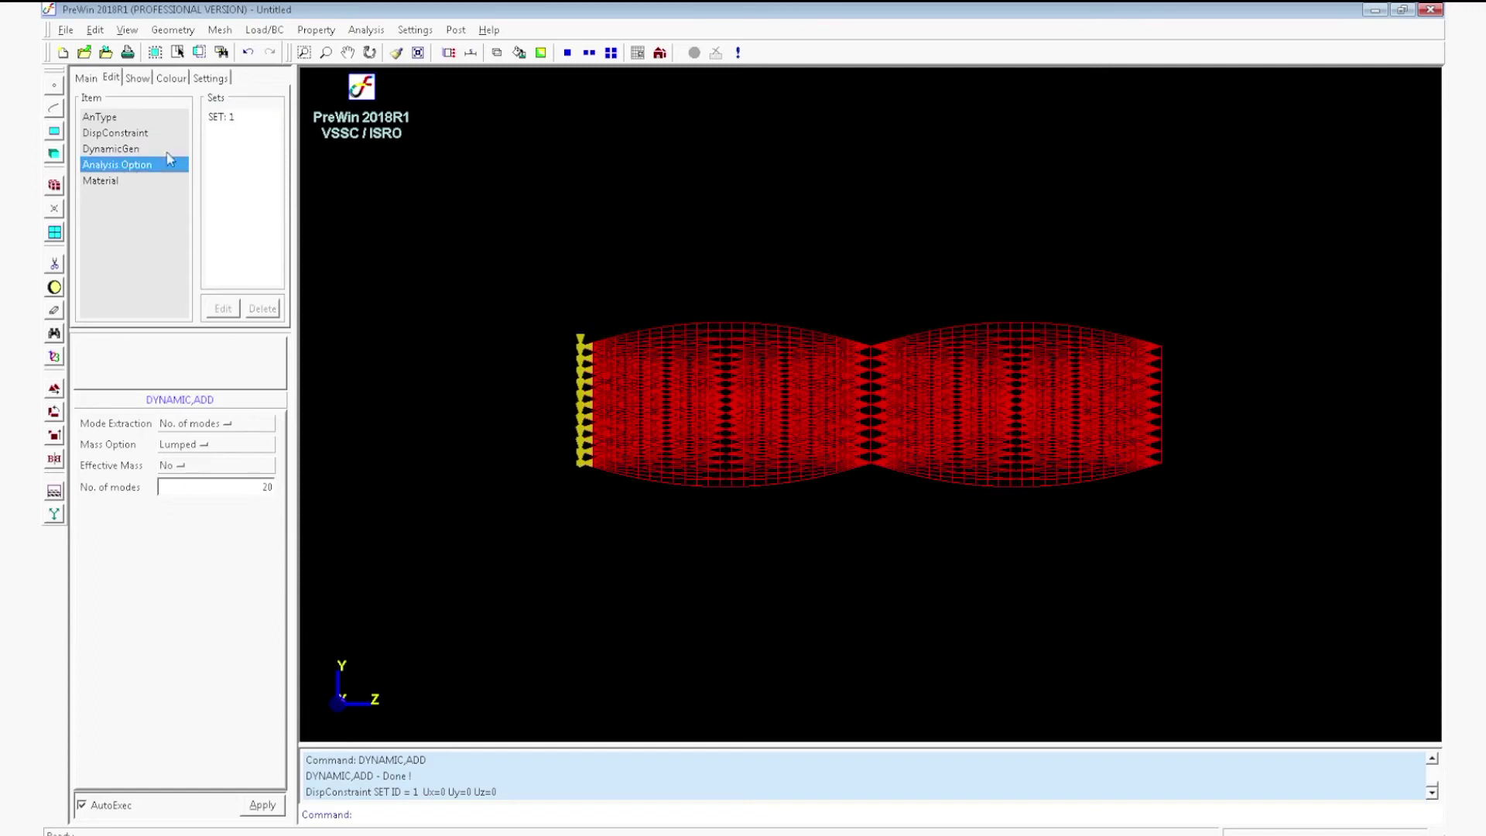
left_click(223, 118)
Step: Review material SET 1 values (200000/0.3/7.8E-09) and cancel without changes
left_click(124, 179)
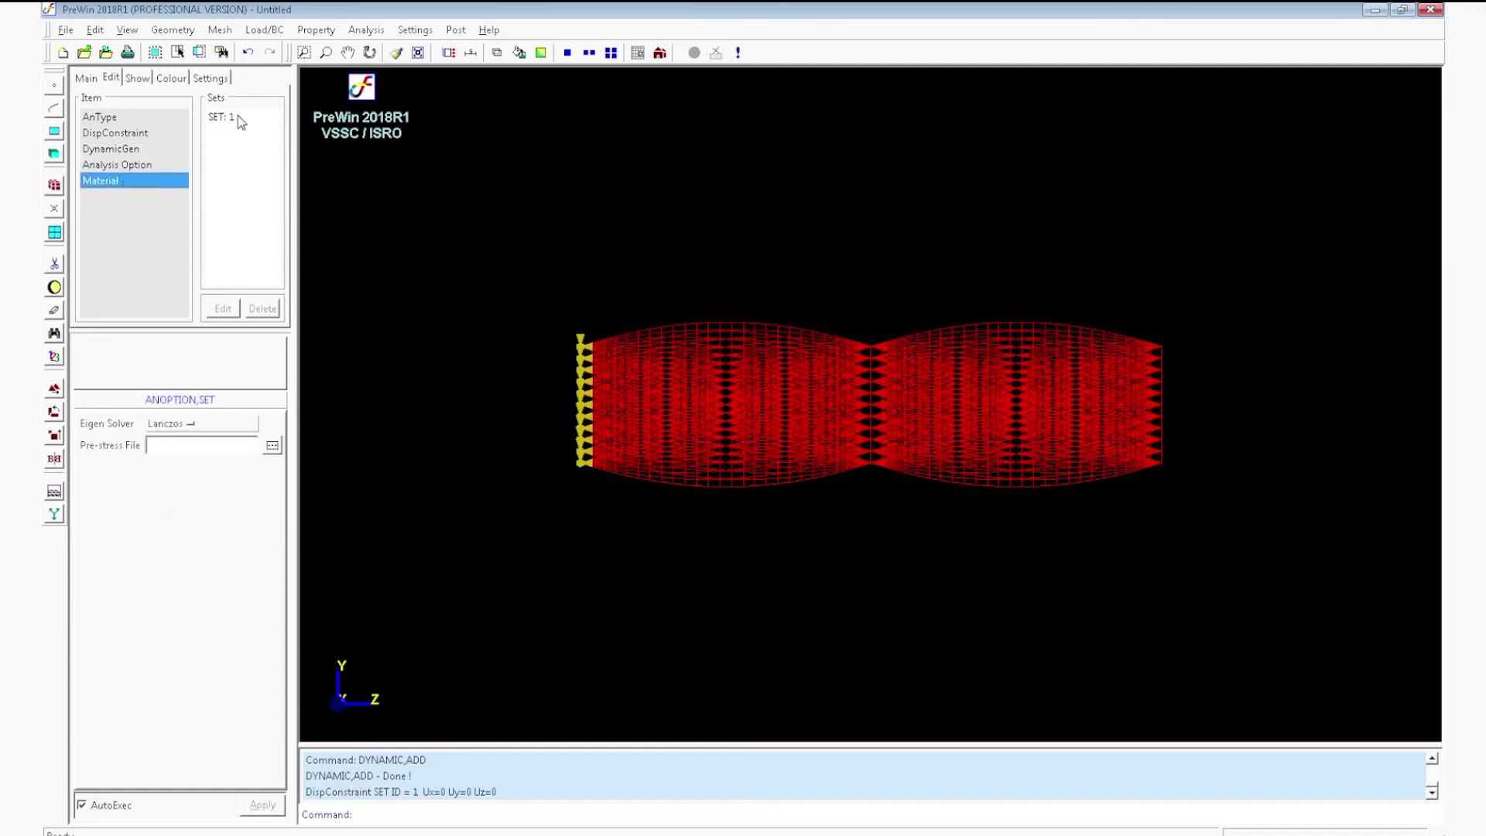
left_click(238, 114)
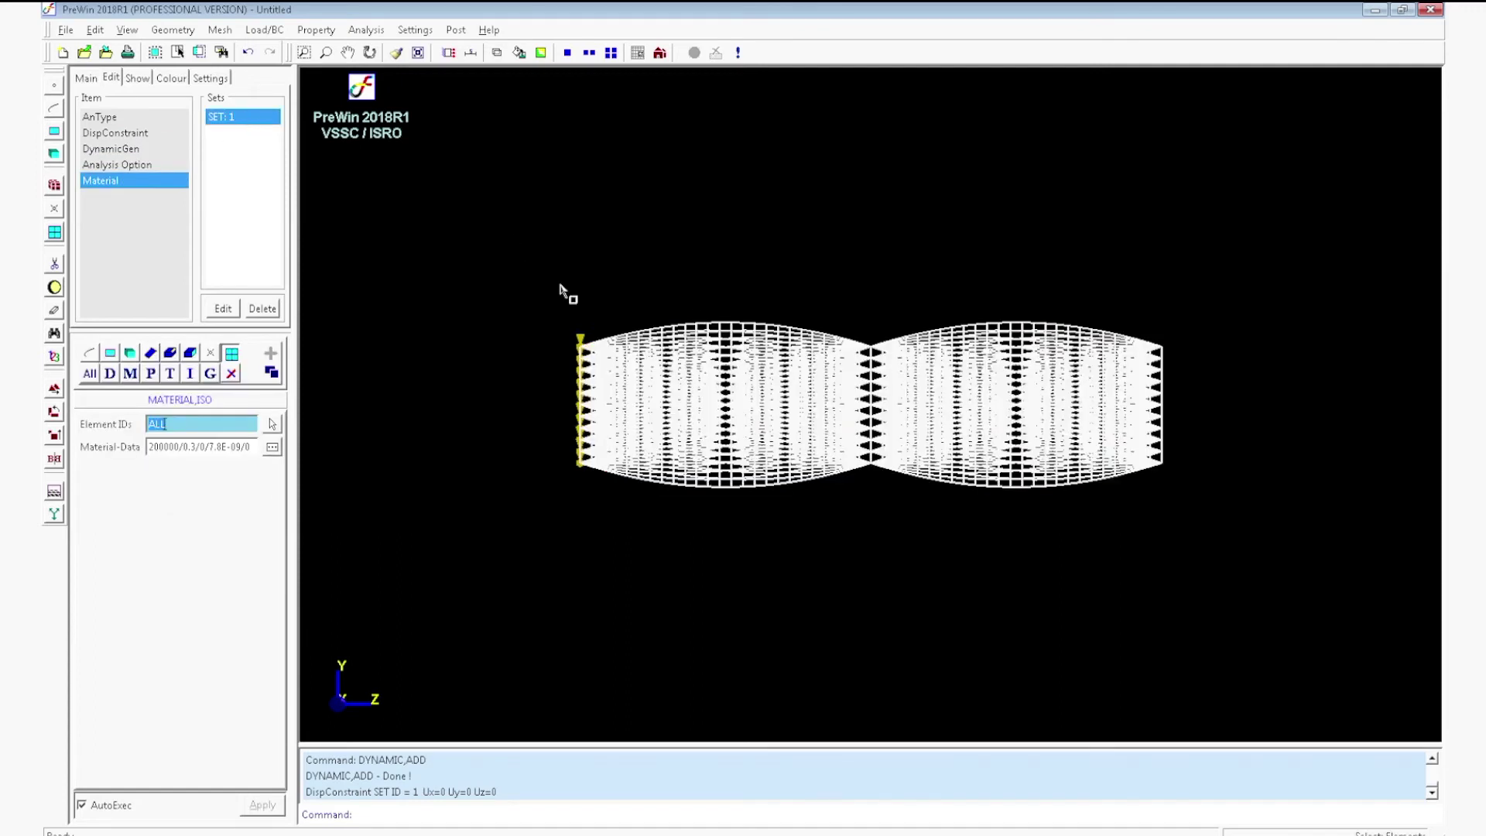
left_click(272, 448)
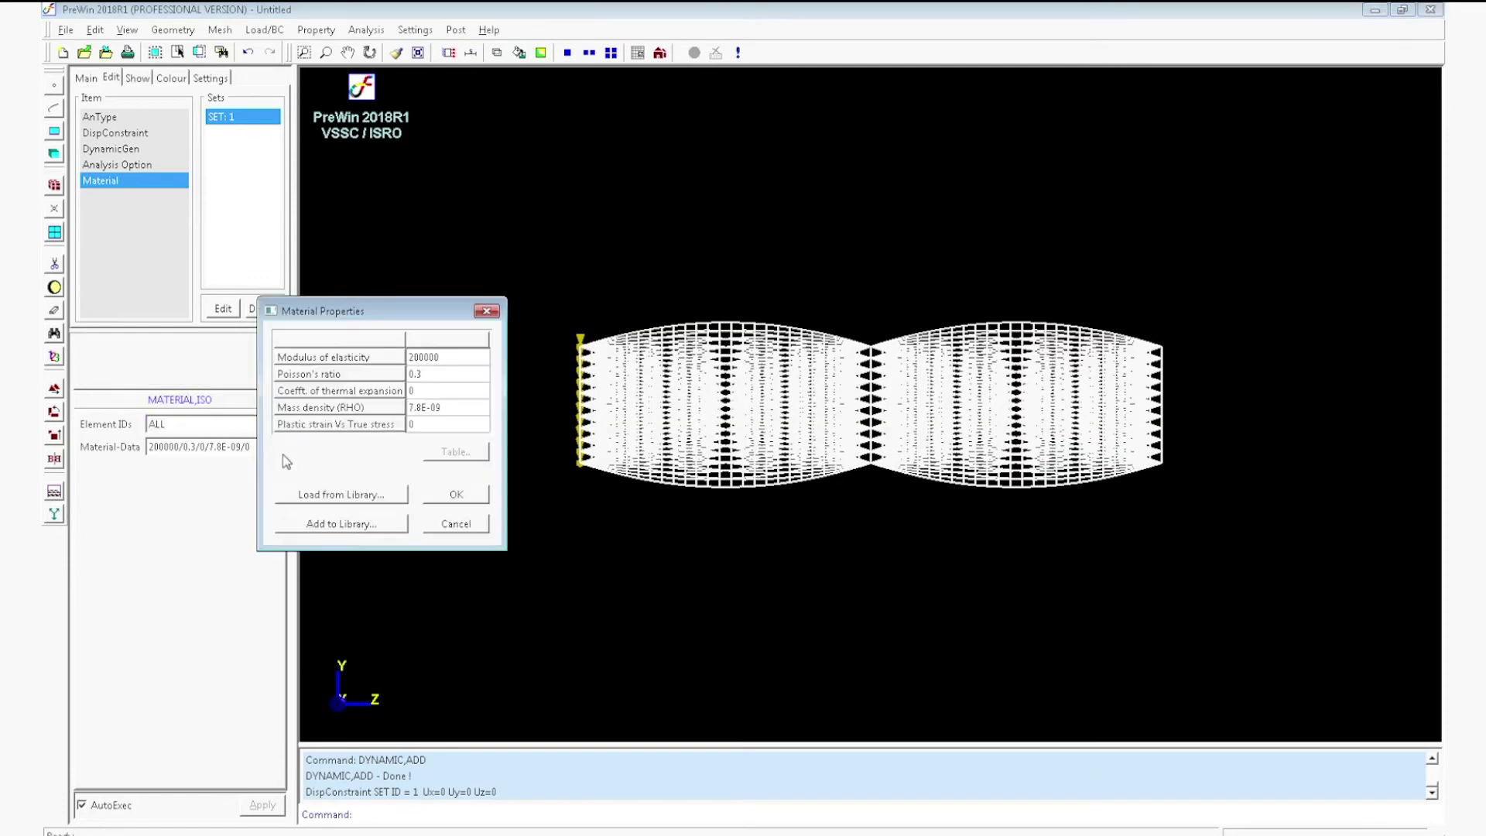
left_click(467, 527)
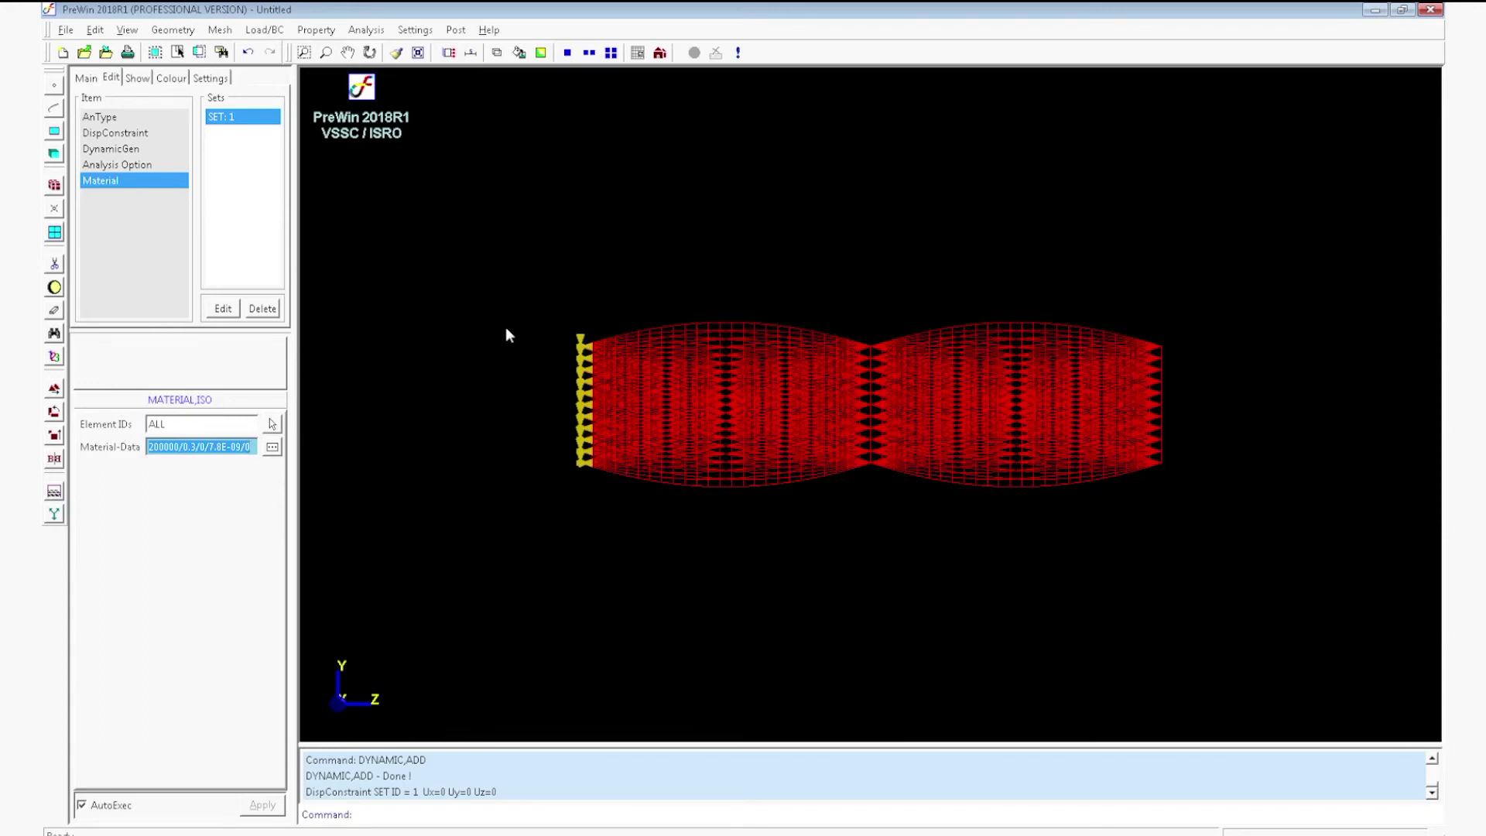
Step: Save the model as FVBrick and launch the FEAST-SMT free-vibration solve
left_click(958, 397)
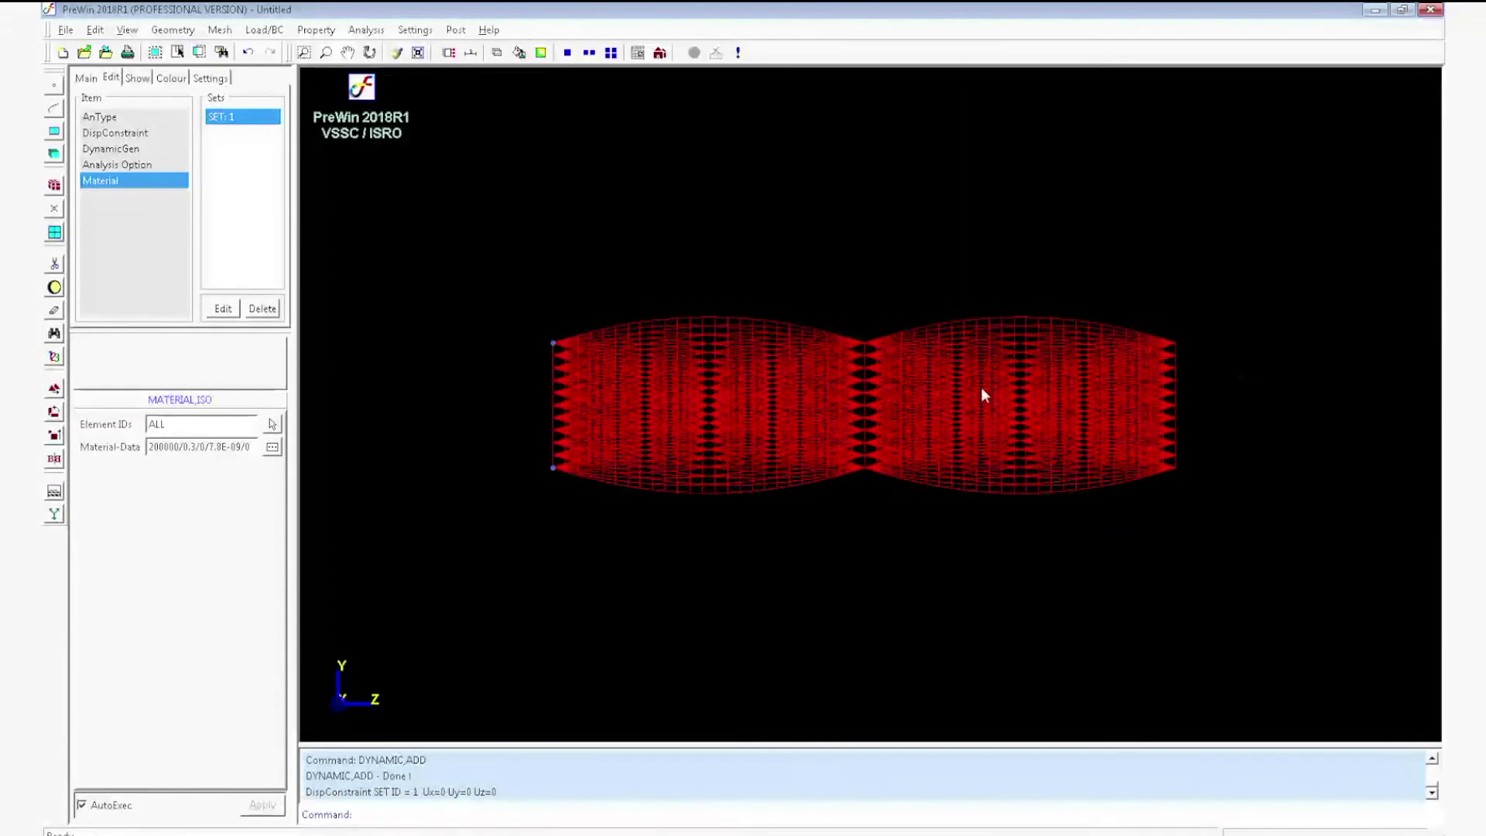
middle_click_drag(1037, 395, 822, 259)
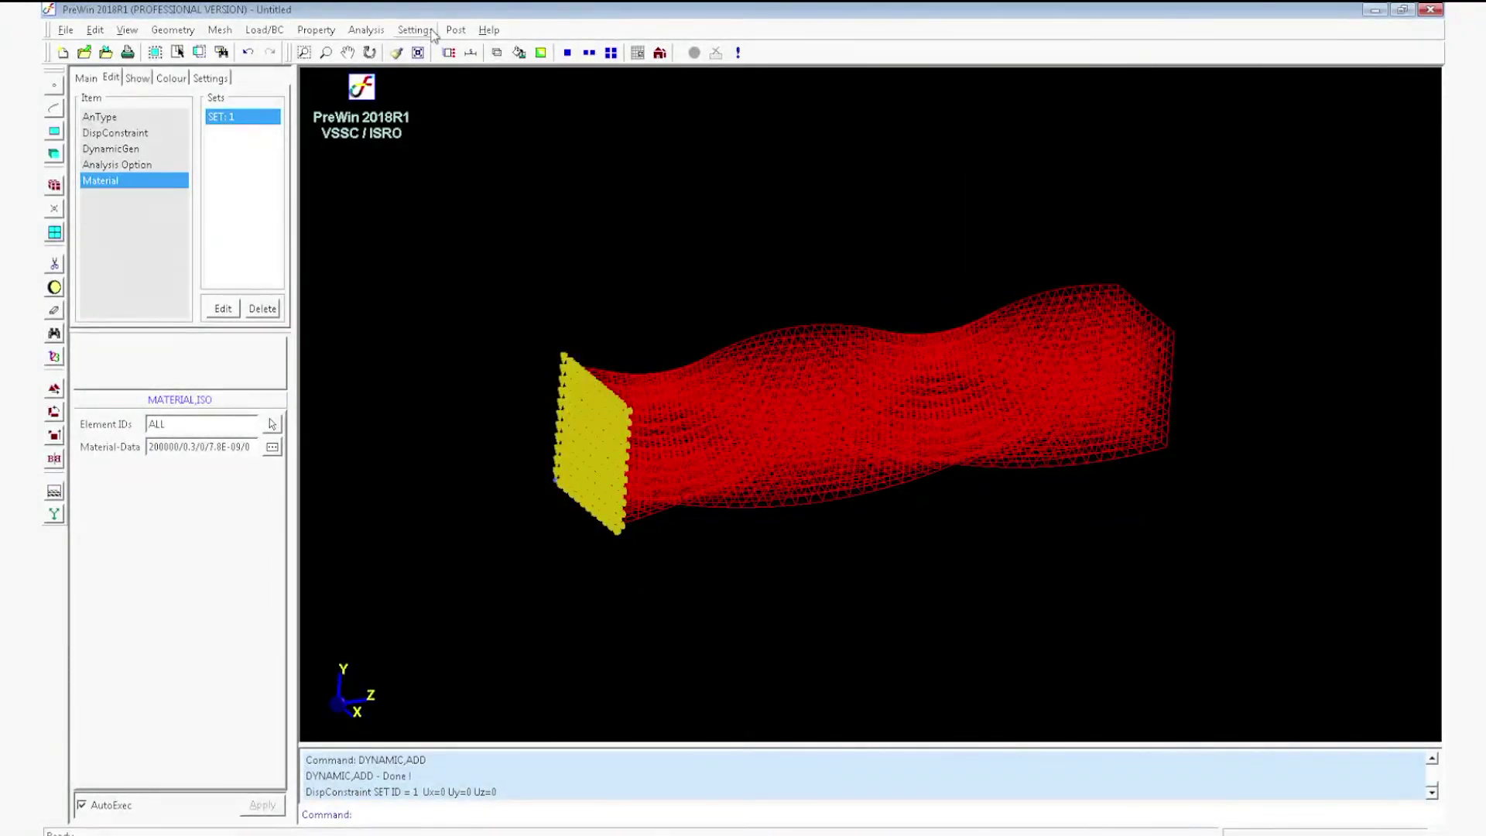
left_click(363, 31)
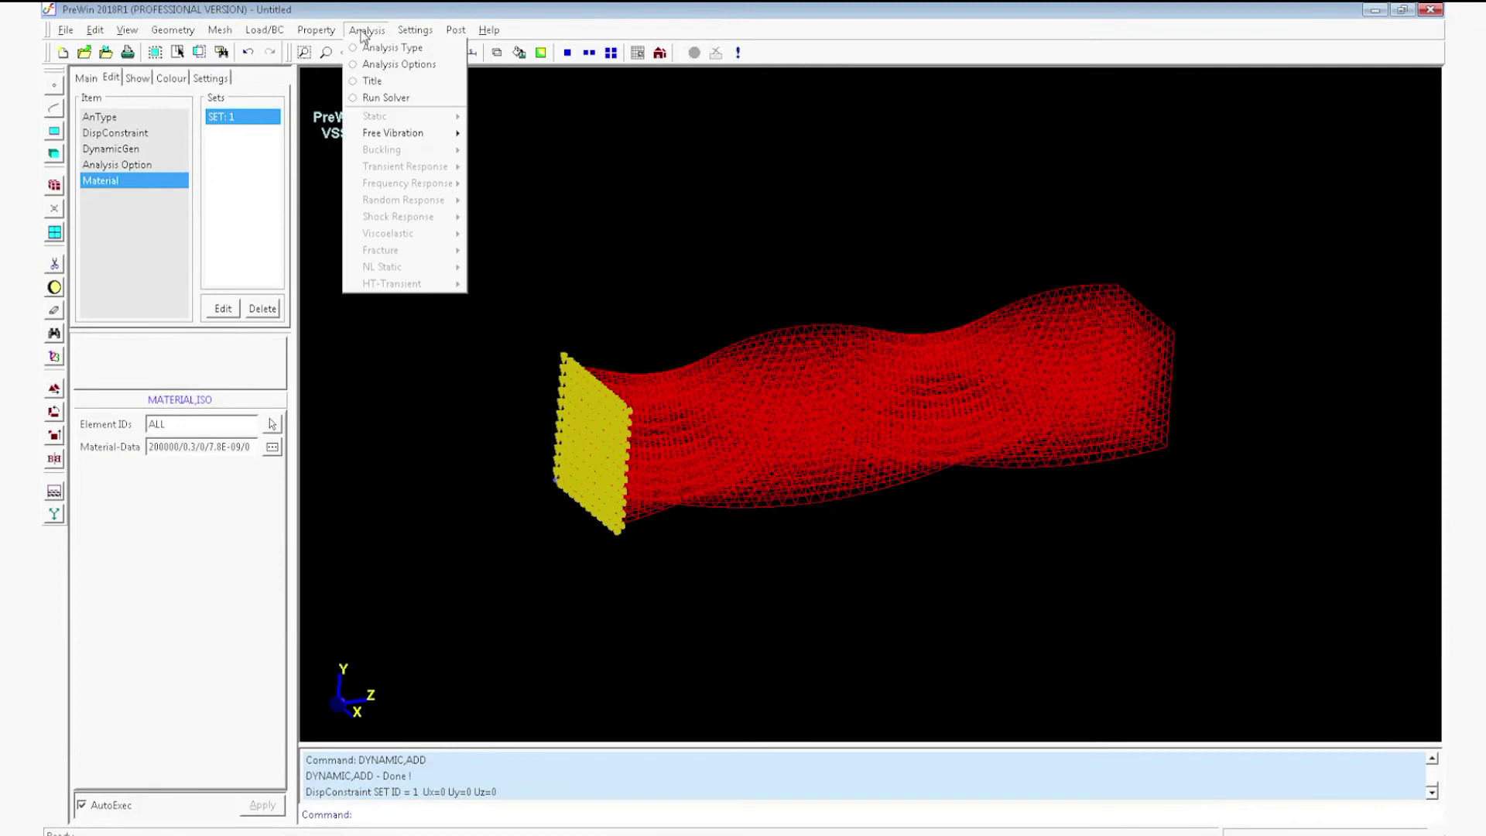
left_click(381, 99)
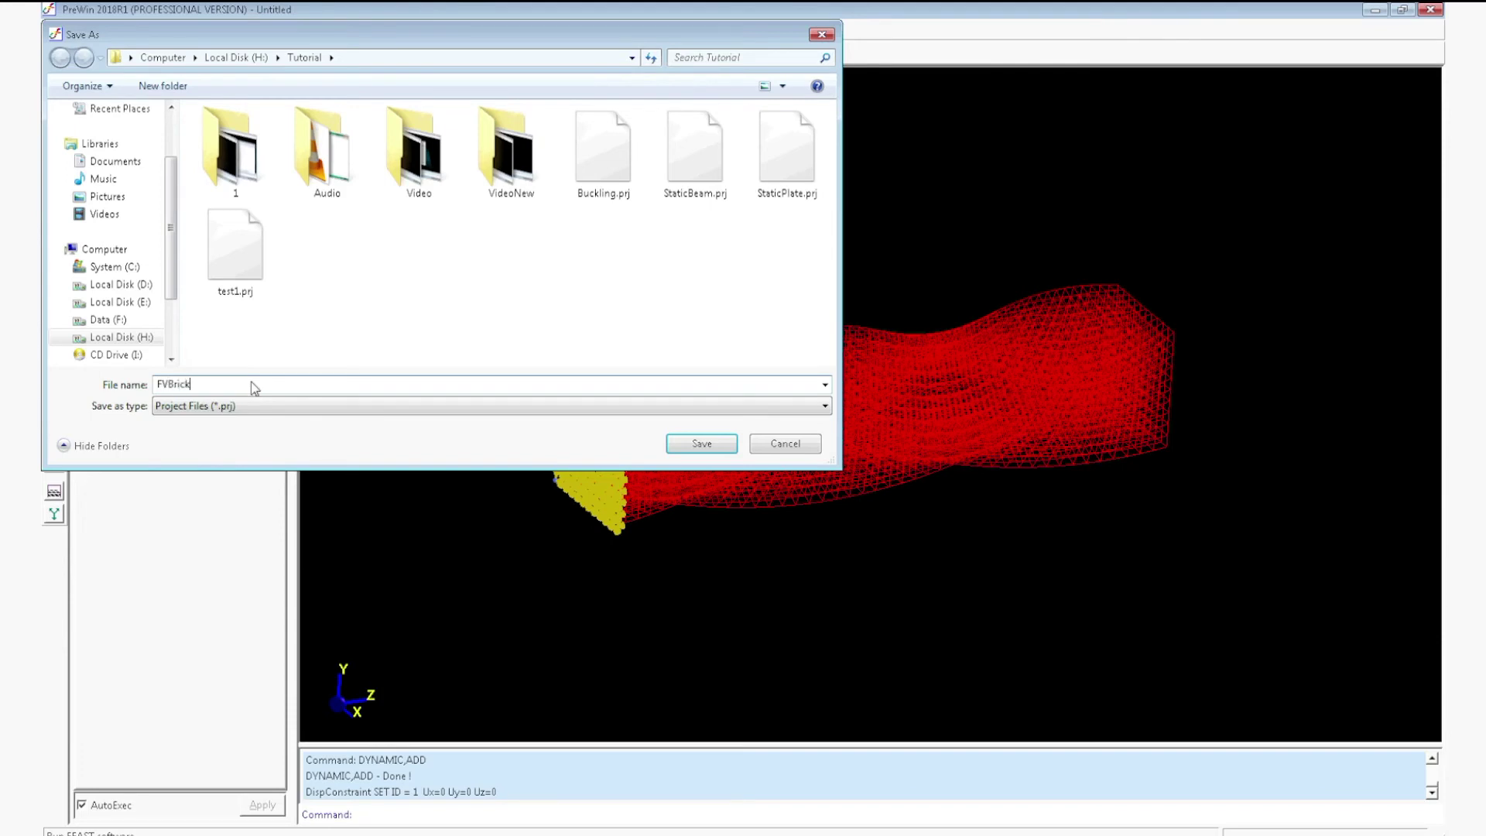
left_click(693, 443)
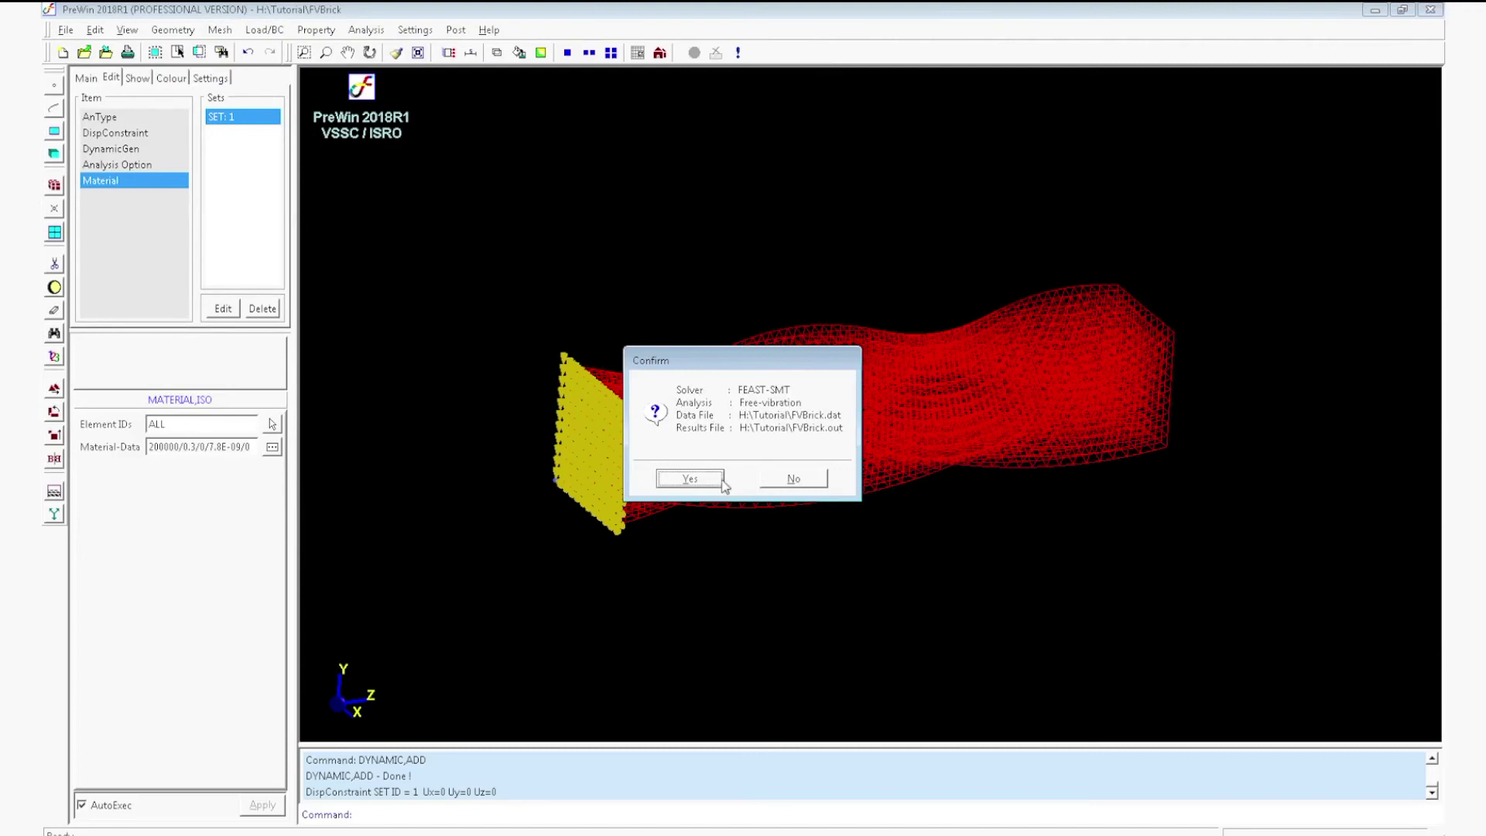
left_click(689, 478)
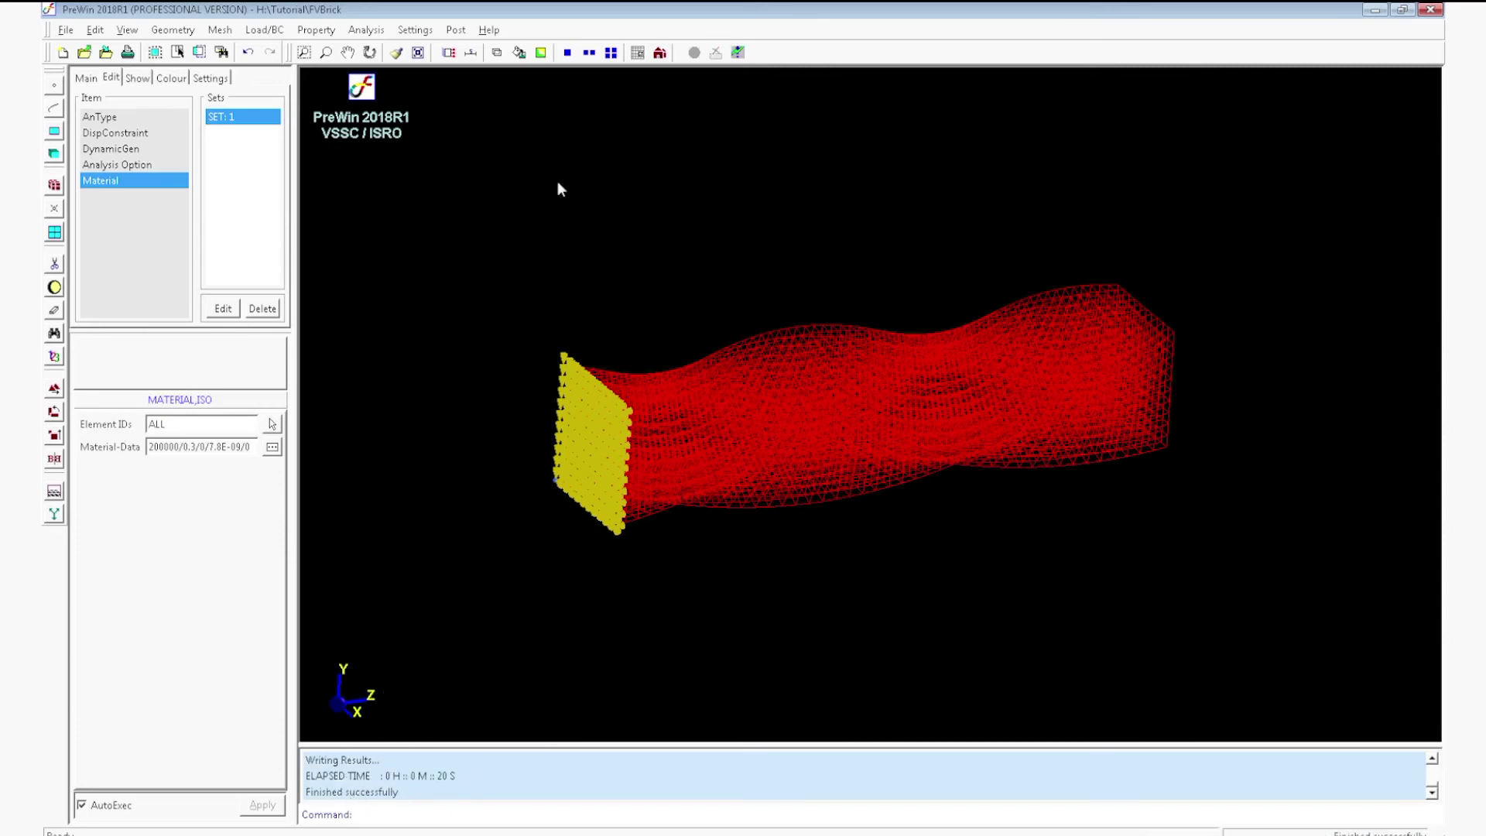
Step: After the solver finishes, open the toolbar's preset view-direction list
left_click(660, 52)
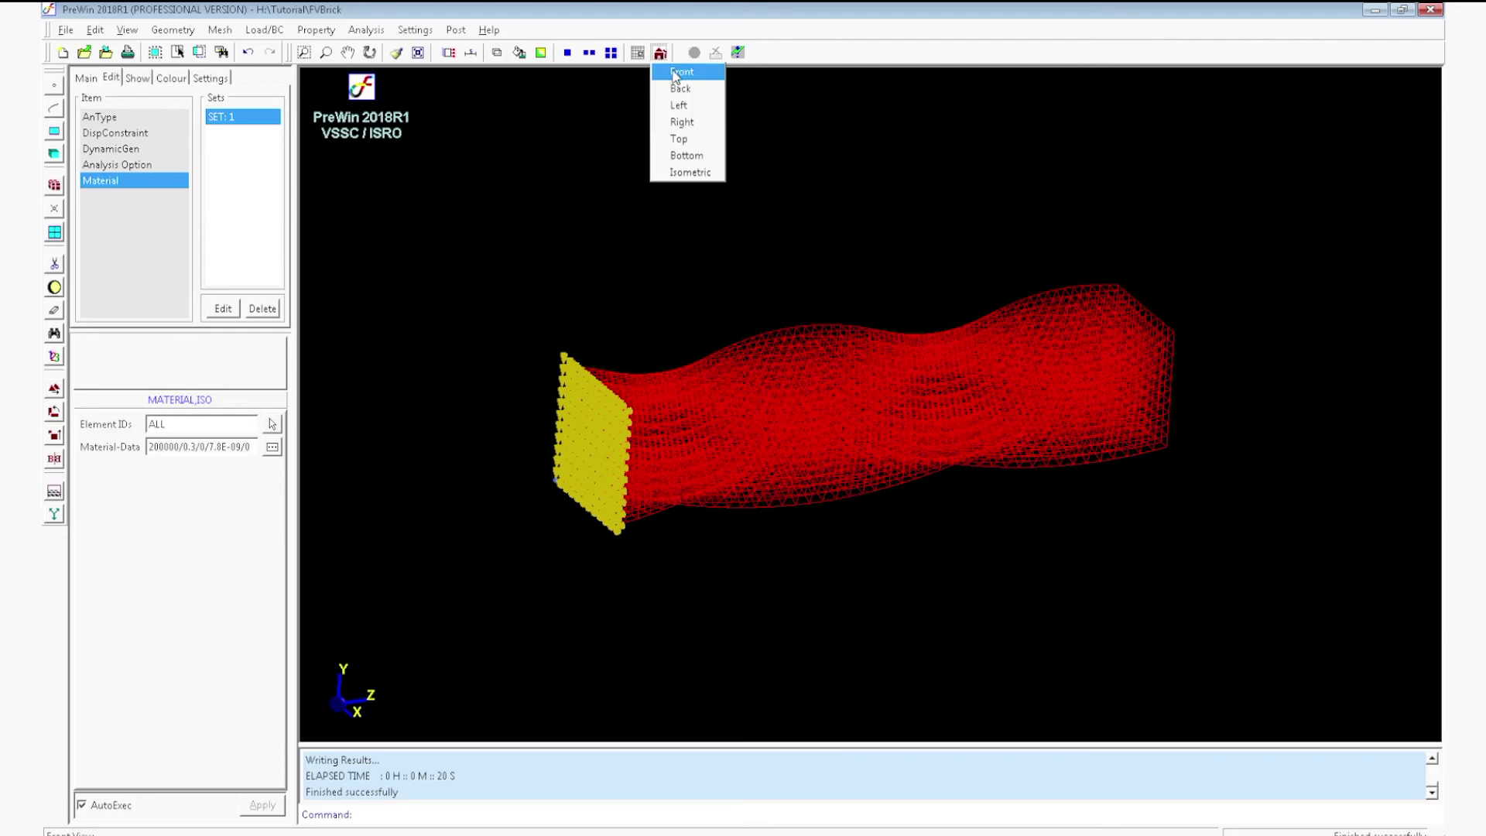
Step: Load the free-vibration results and review the mode frequency table, starting at 313.102 Hz
left_click(462, 40)
left_click(464, 35)
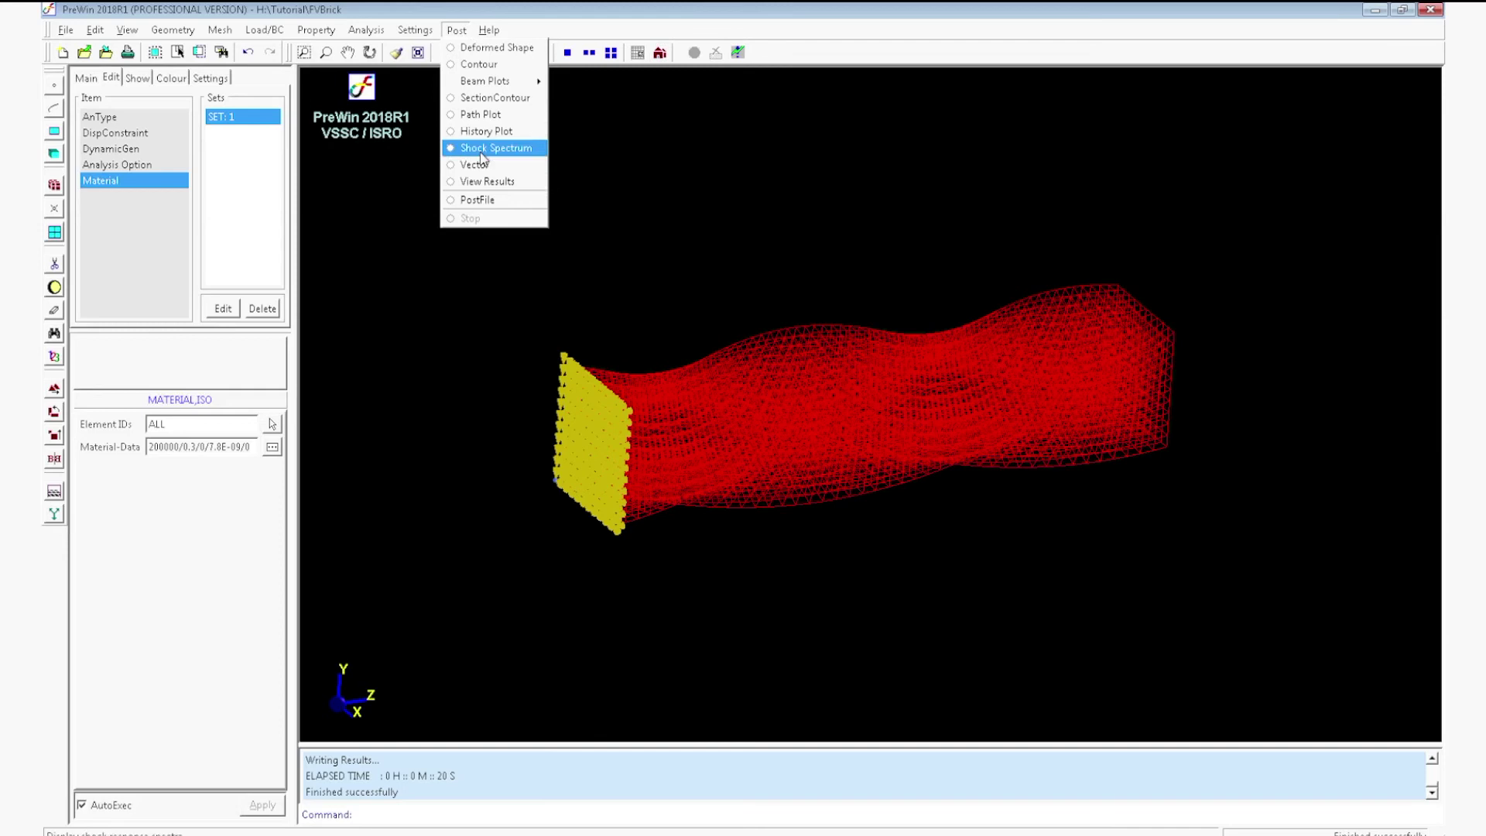
left_click(484, 183)
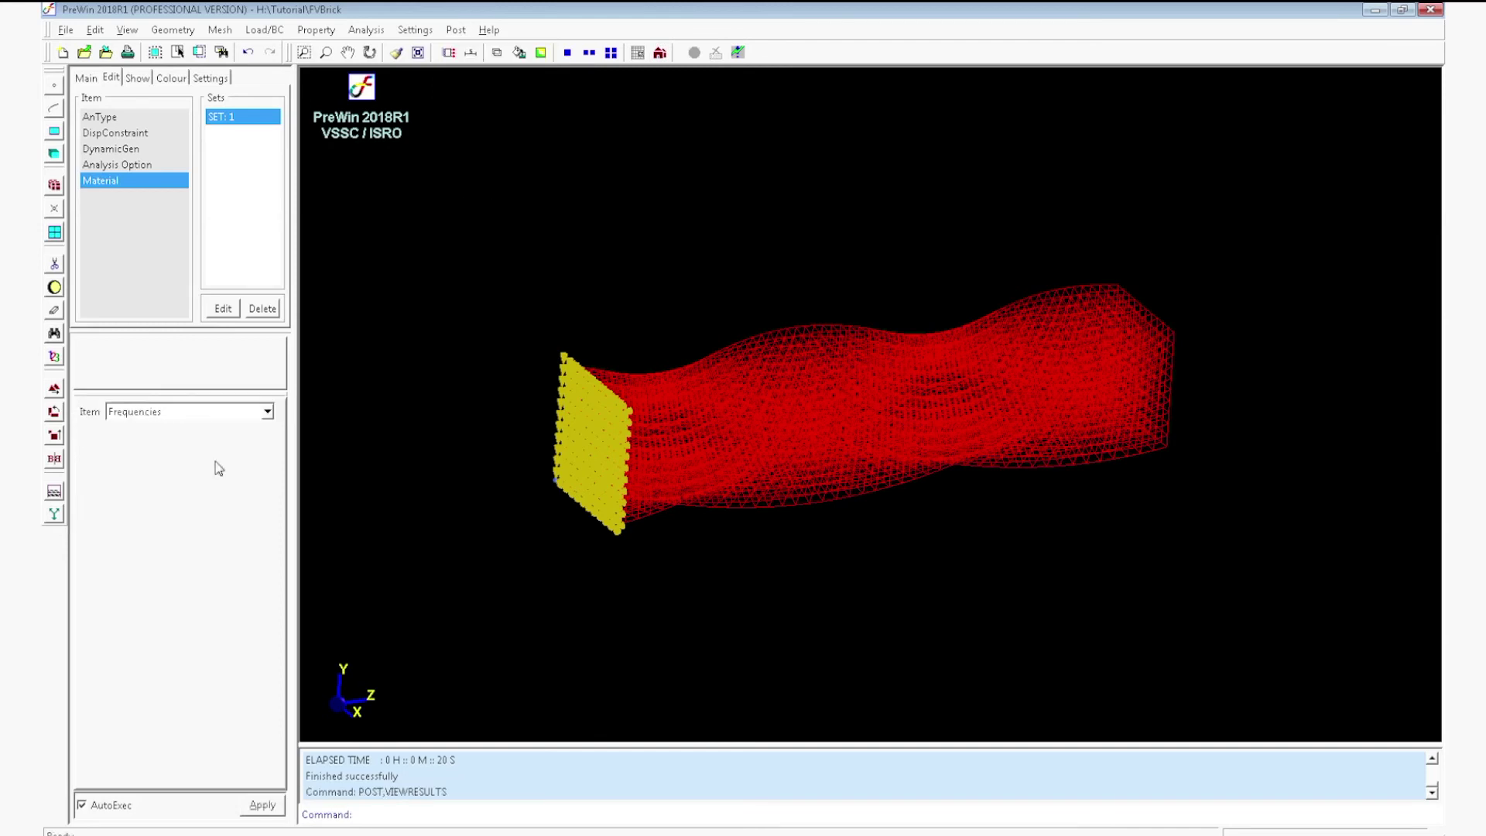
left_click(262, 805)
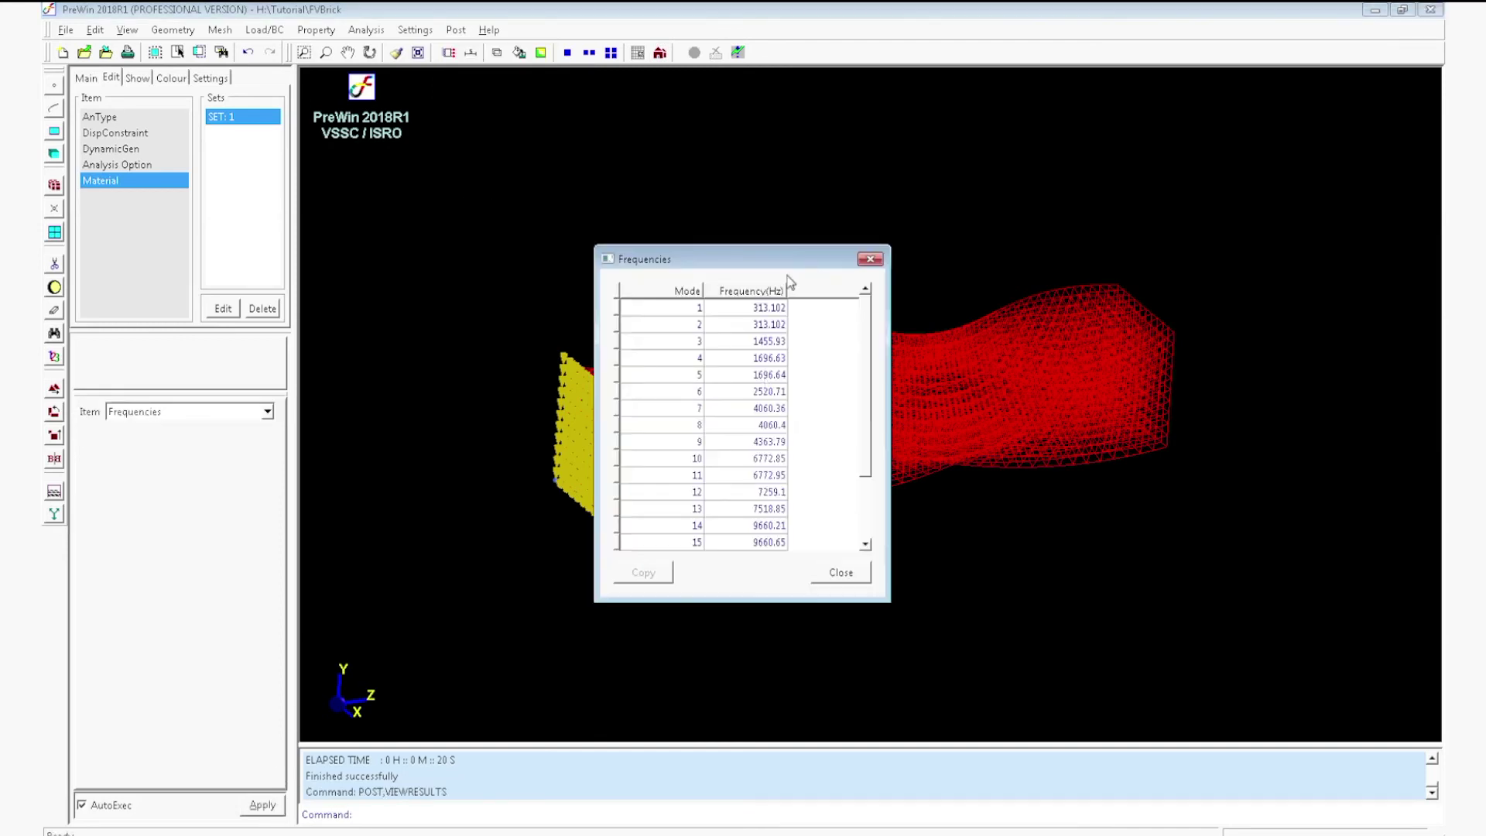
scroll(860, 434, "down", 2)
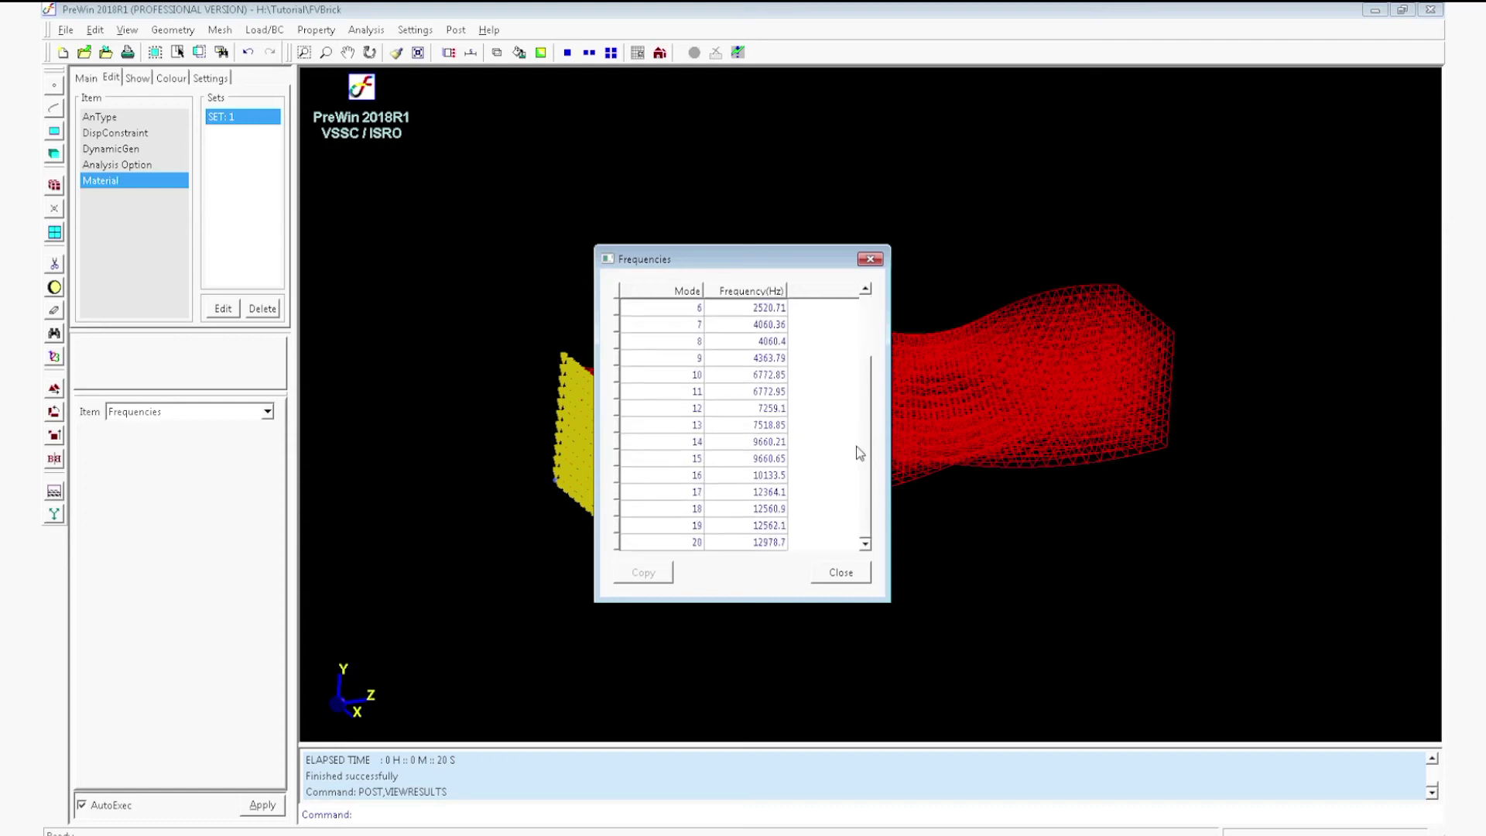
scroll(861, 434, "up", 2)
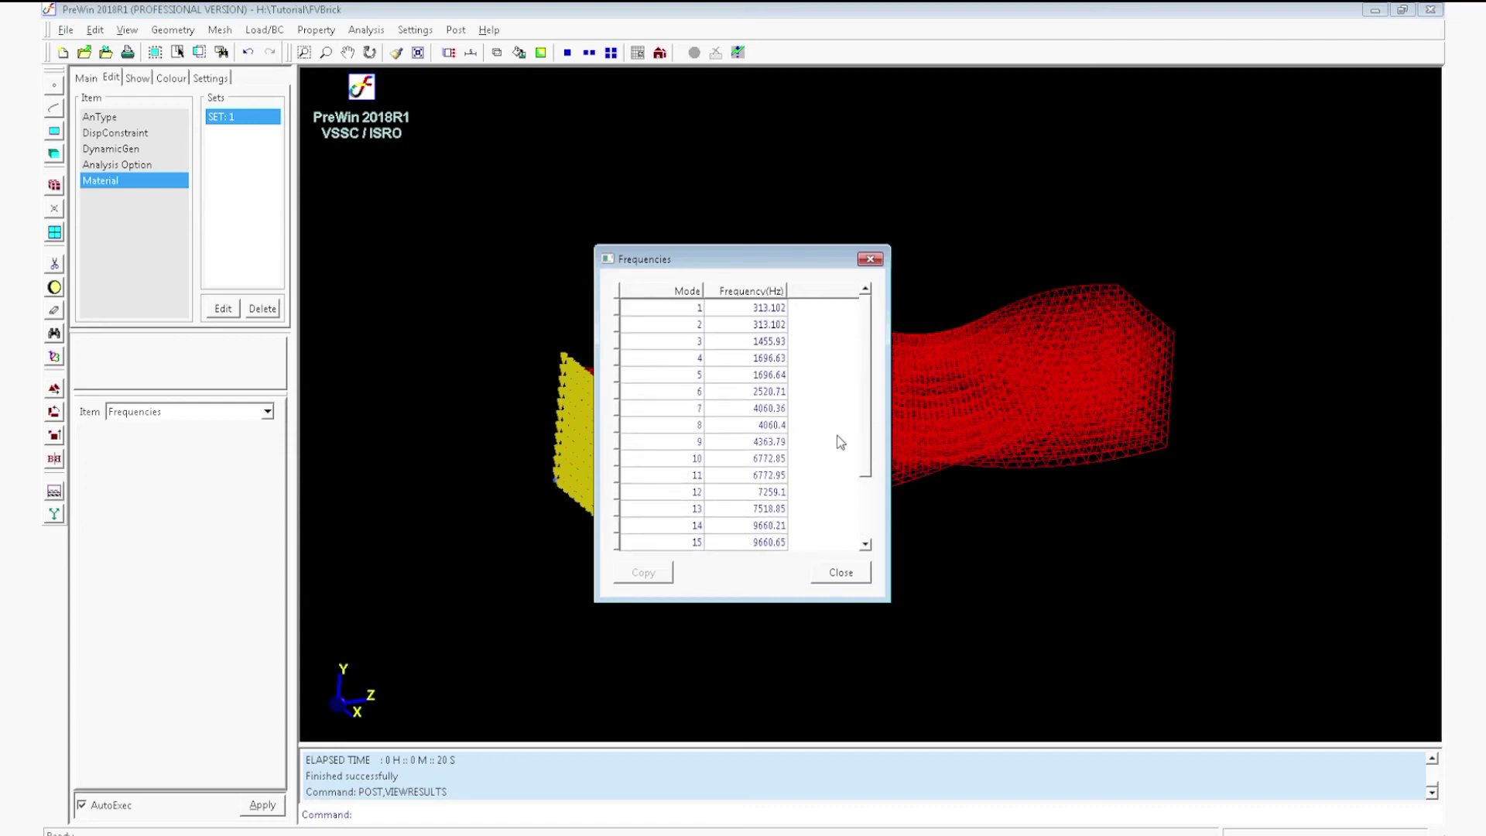
left_click(836, 581)
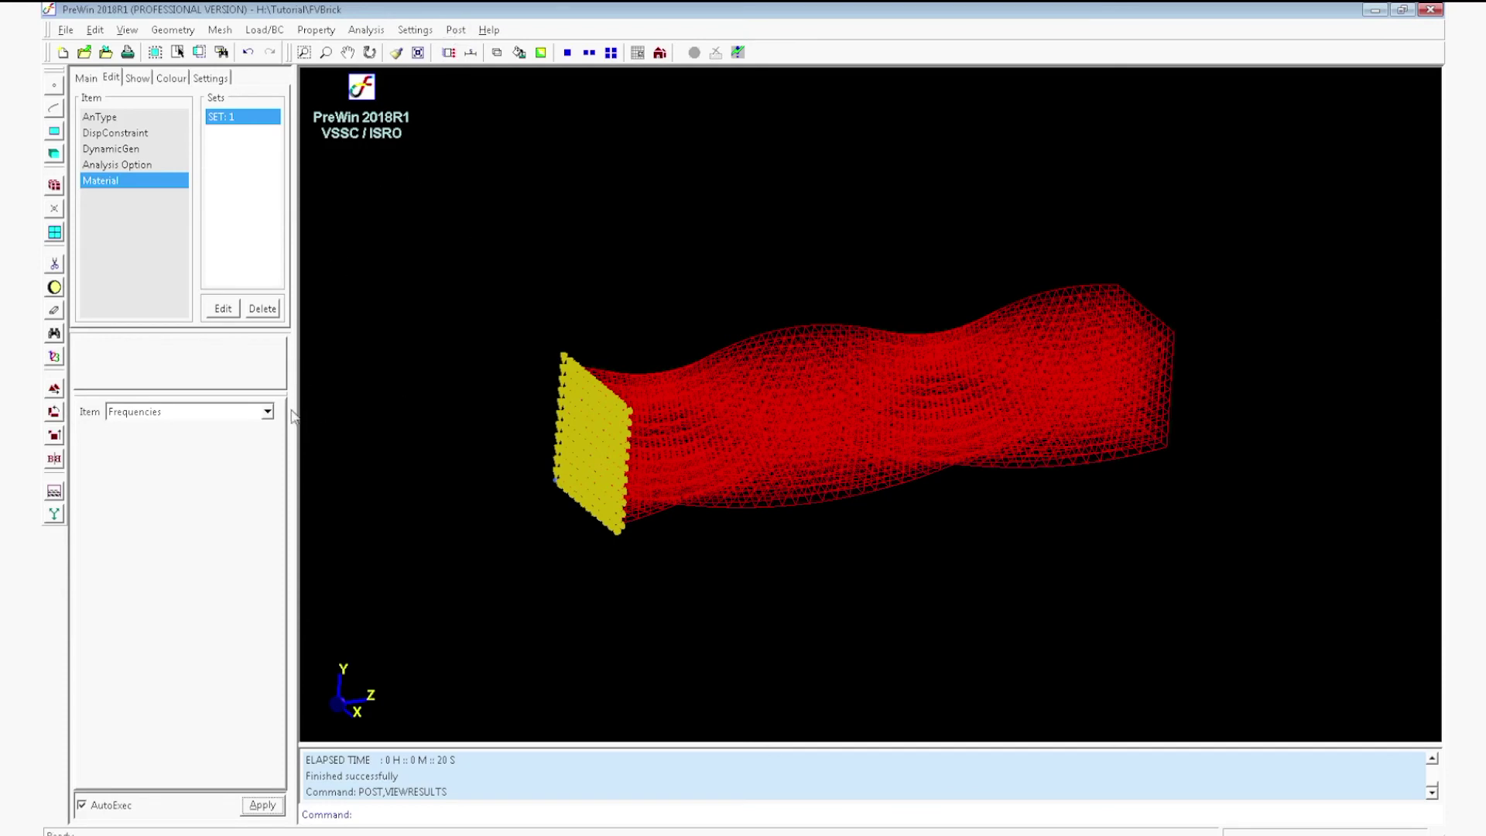
Step: Reopen the frequency table, select all rows, copy them, and close it
left_click(456, 29)
left_click(468, 177)
left_click(272, 814)
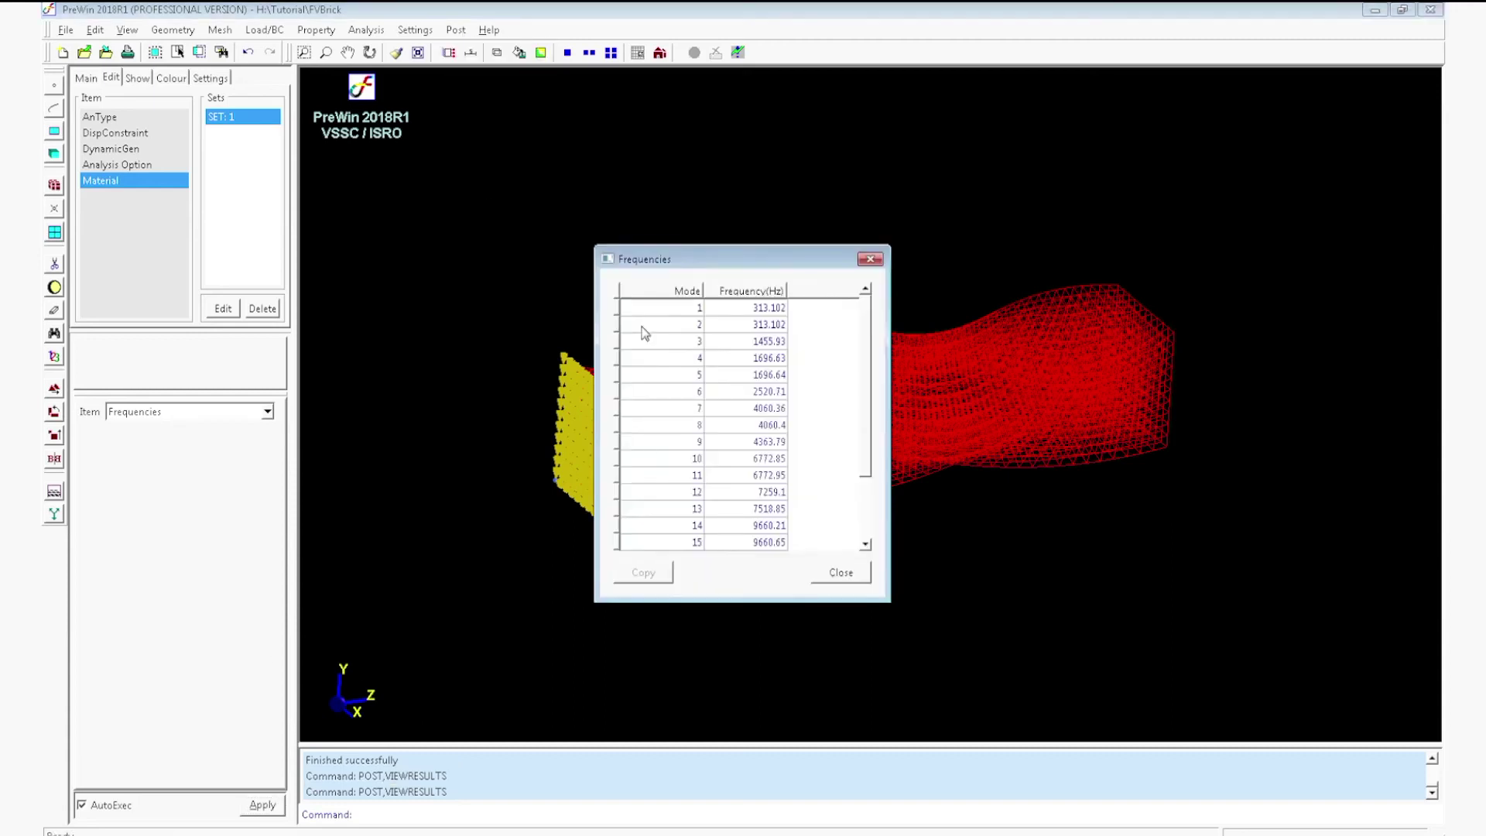
left_click(617, 291)
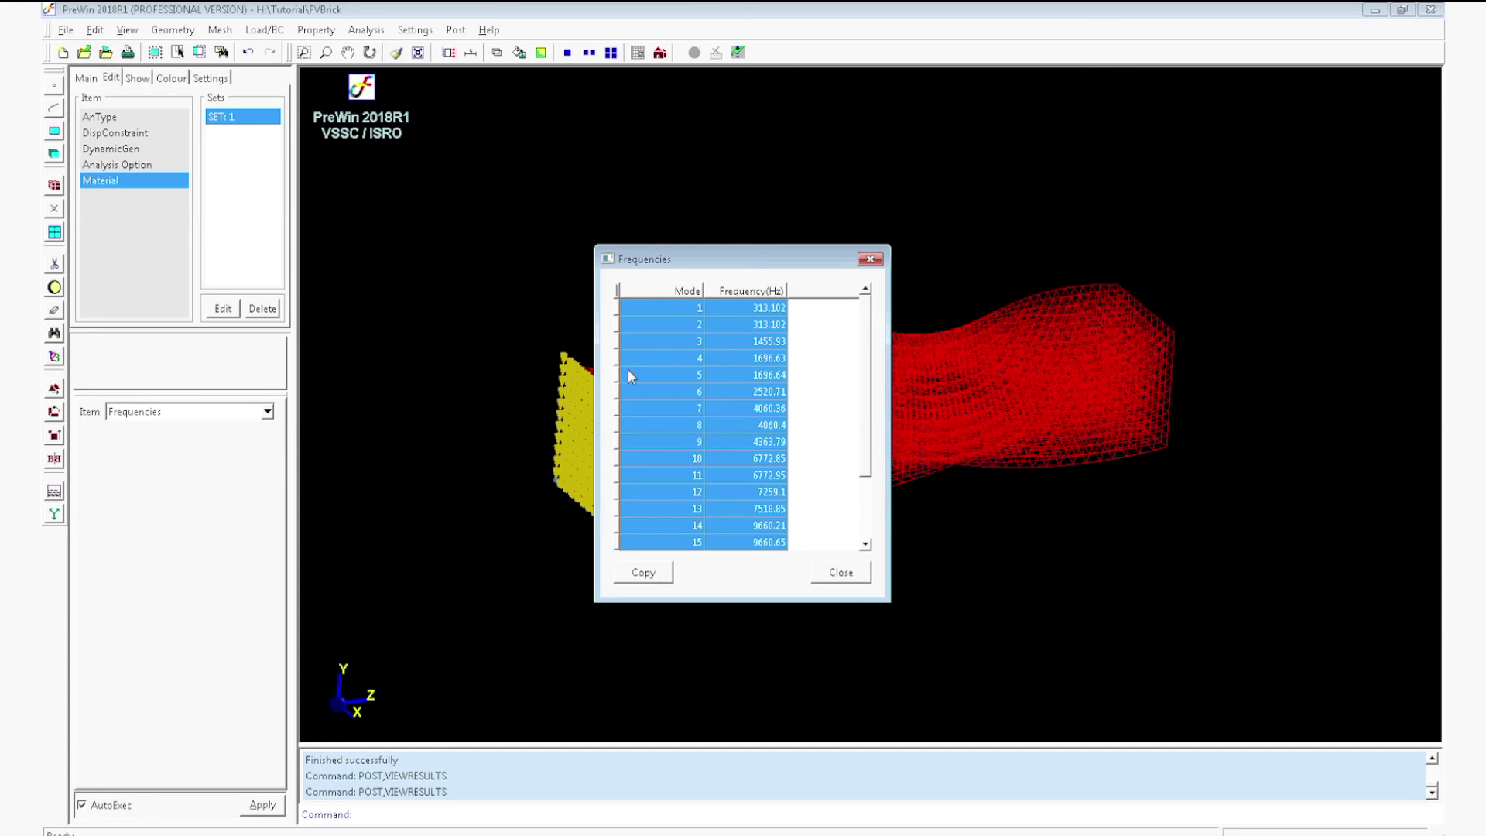
left_click(645, 573)
left_click(841, 575)
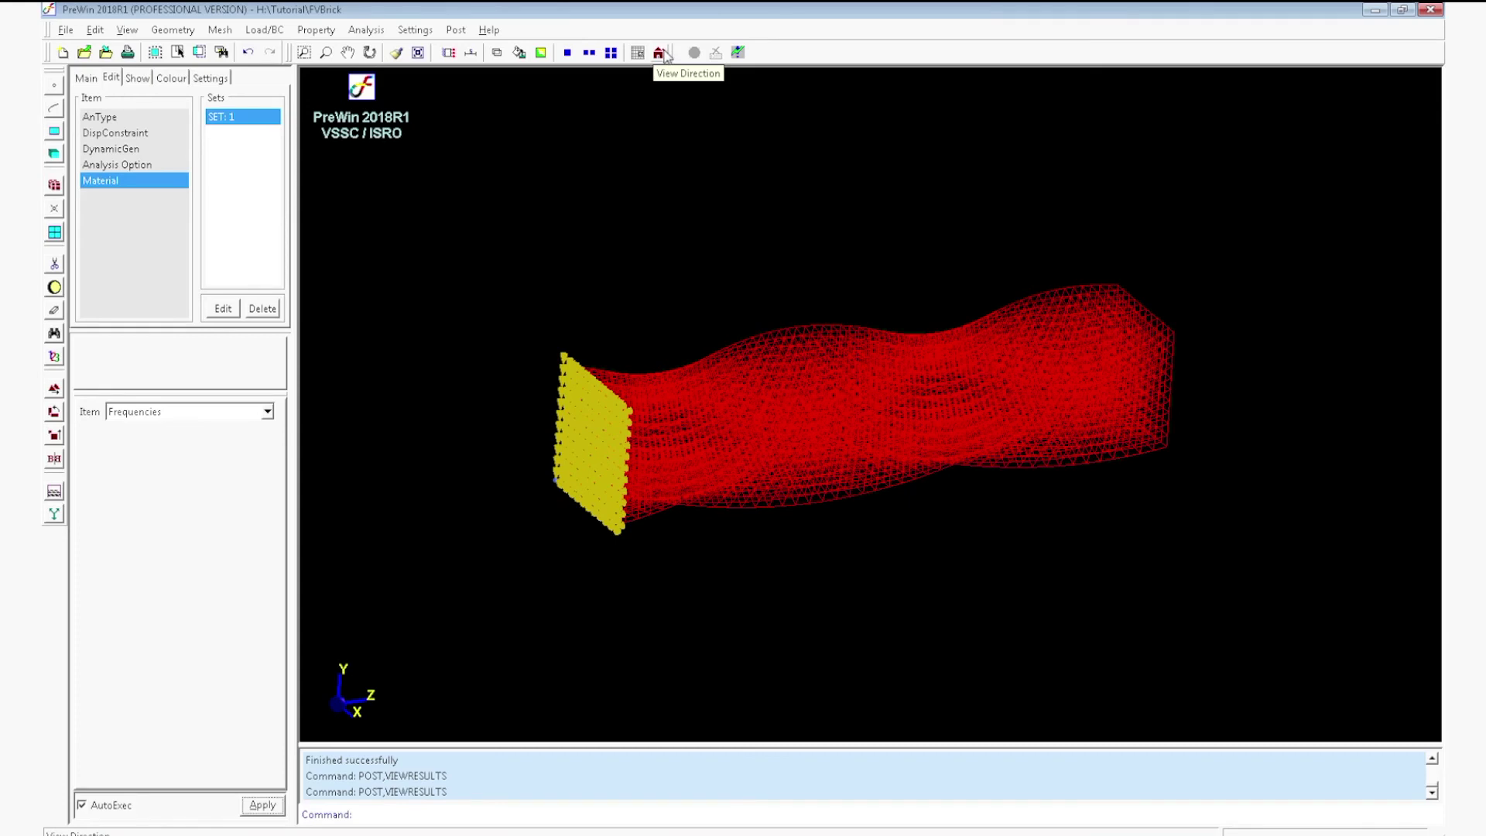
Step: Plot the animated deformed mode shape with colour-filled mesh, orbiting the beam upright
left_click(456, 30)
left_click(475, 48)
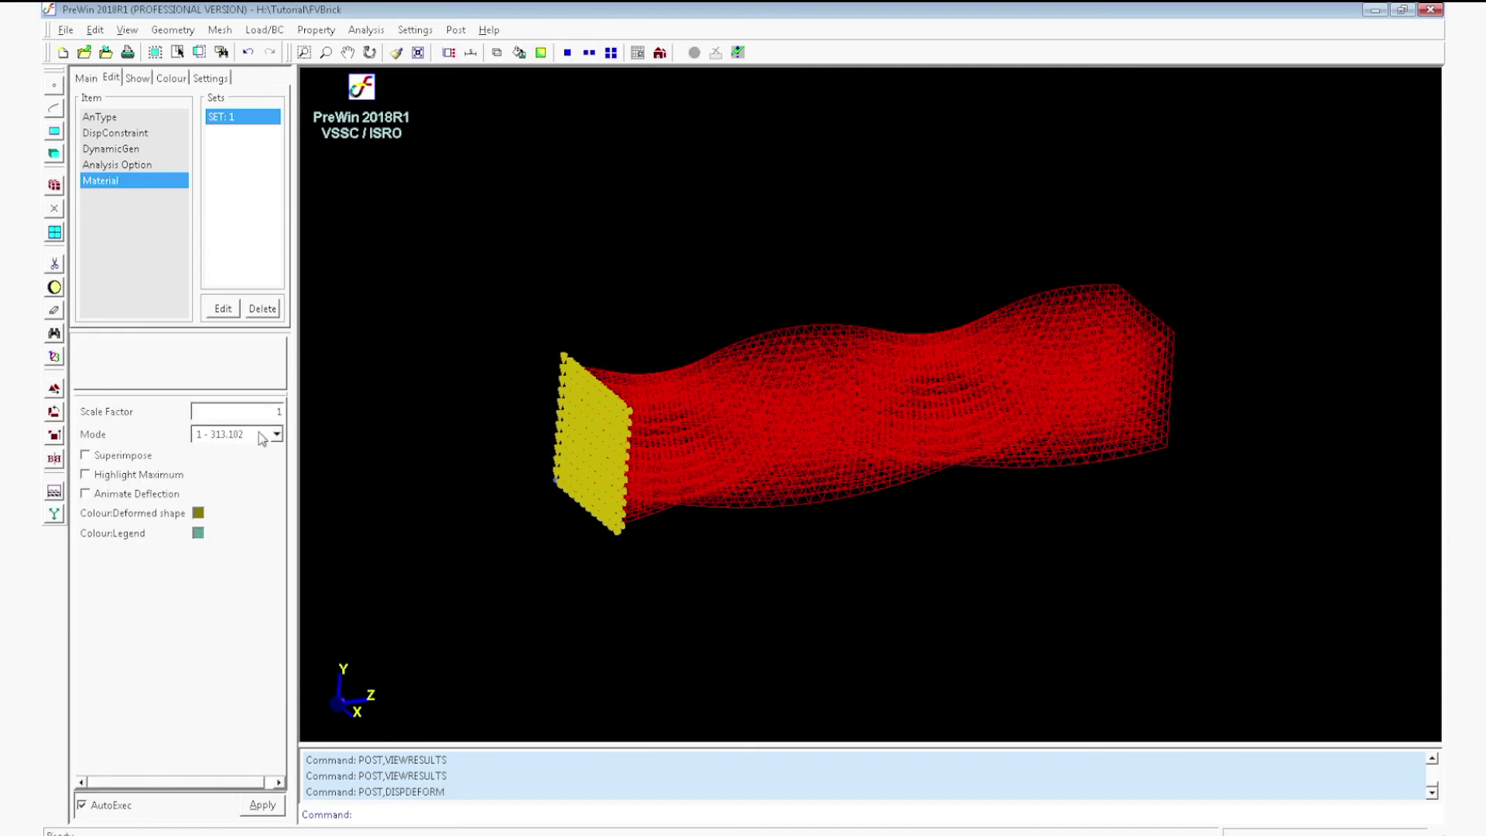
left_click(137, 503)
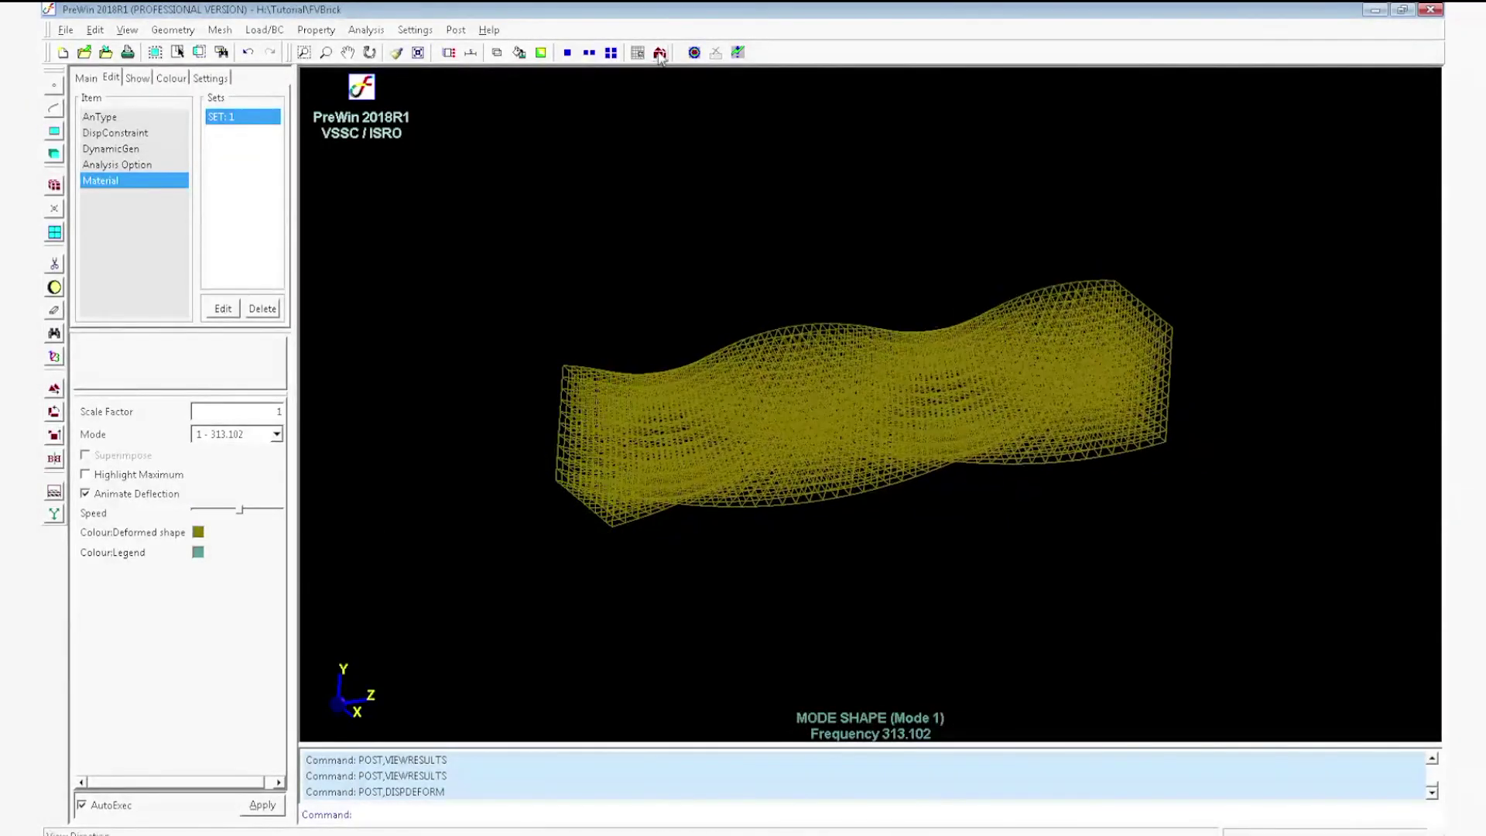
middle_click_drag(1045, 620, 879, 457)
left_click(520, 53)
middle_click_drag(524, 95, 657, 285)
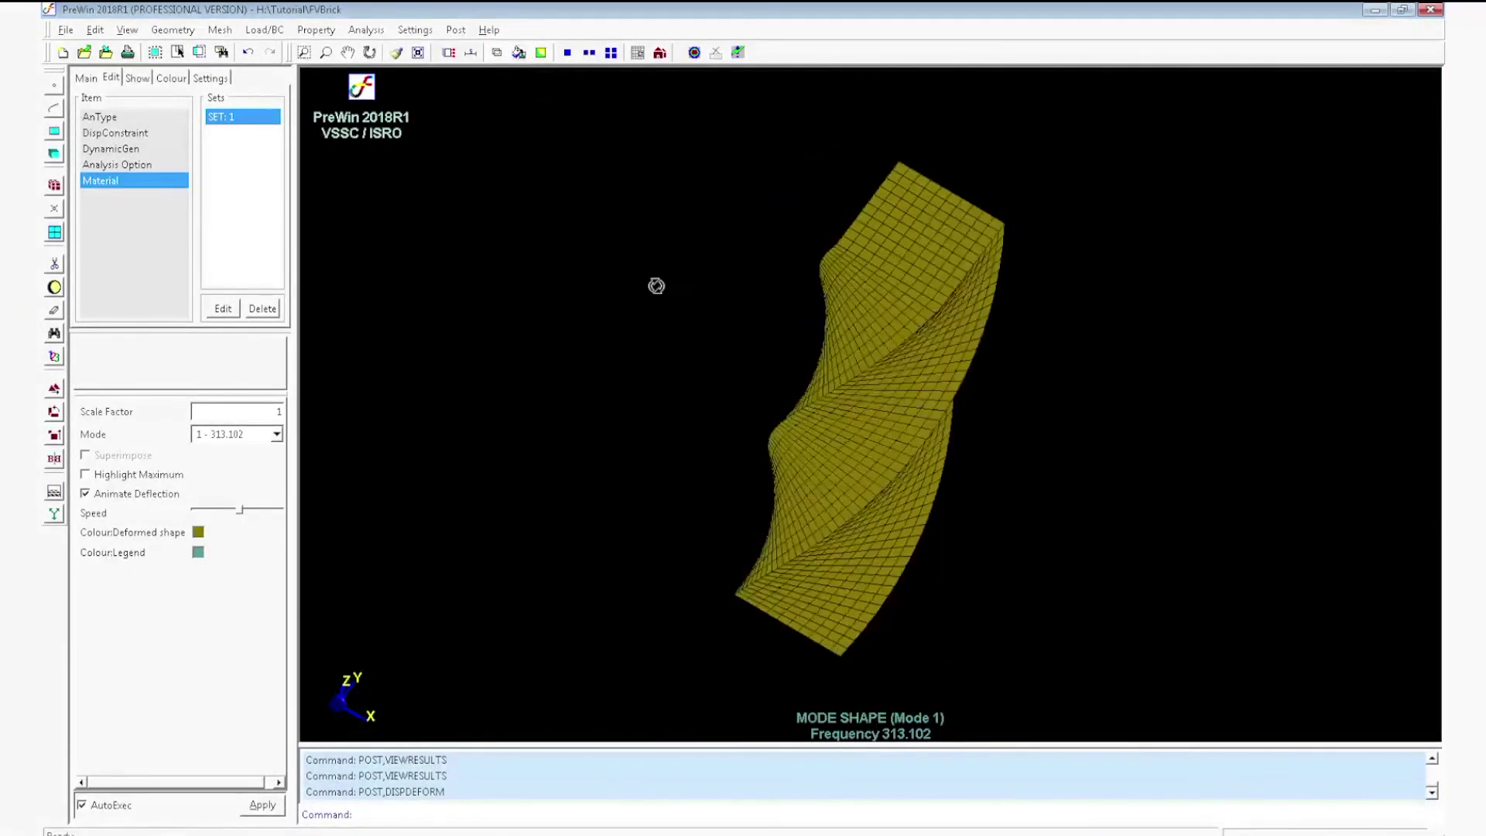
Step: Show the Mode 3 shape, then Mode 9 at 4363.79 Hz, with Z pointing up
left_click(277, 434)
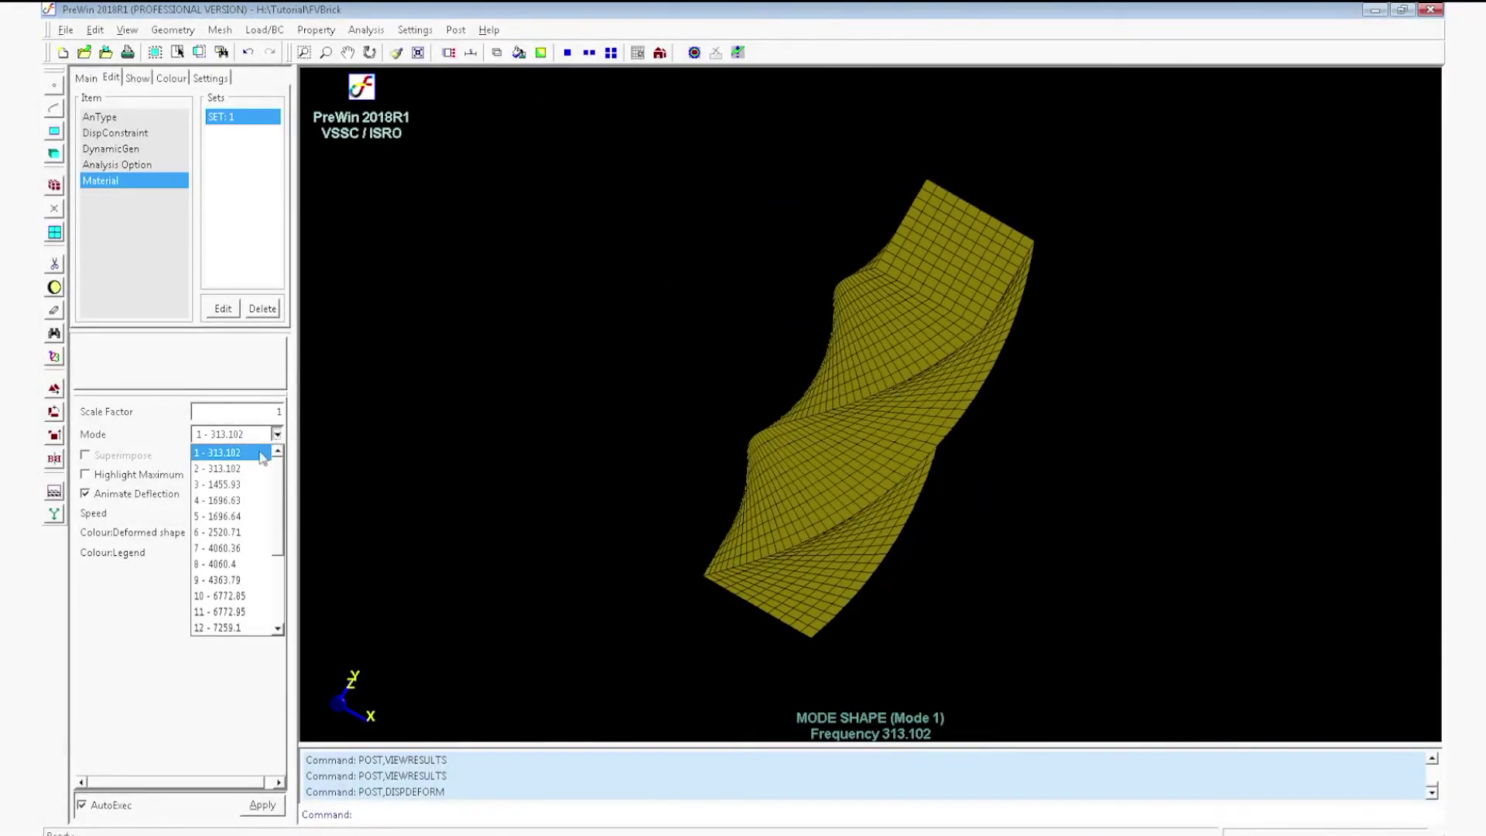
left_click(466, 497)
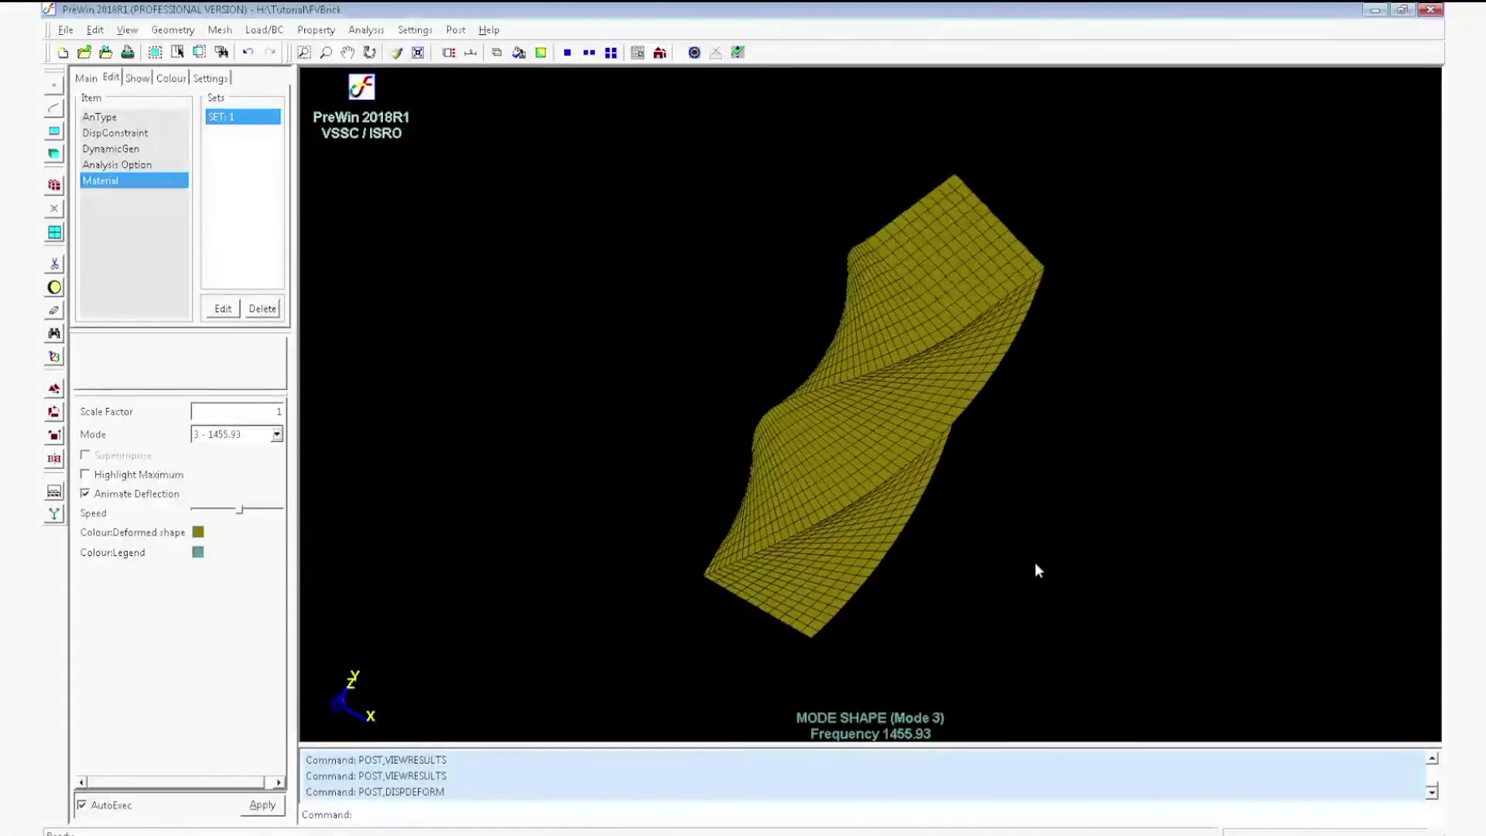
middle_click_drag(1005, 577, 818, 475)
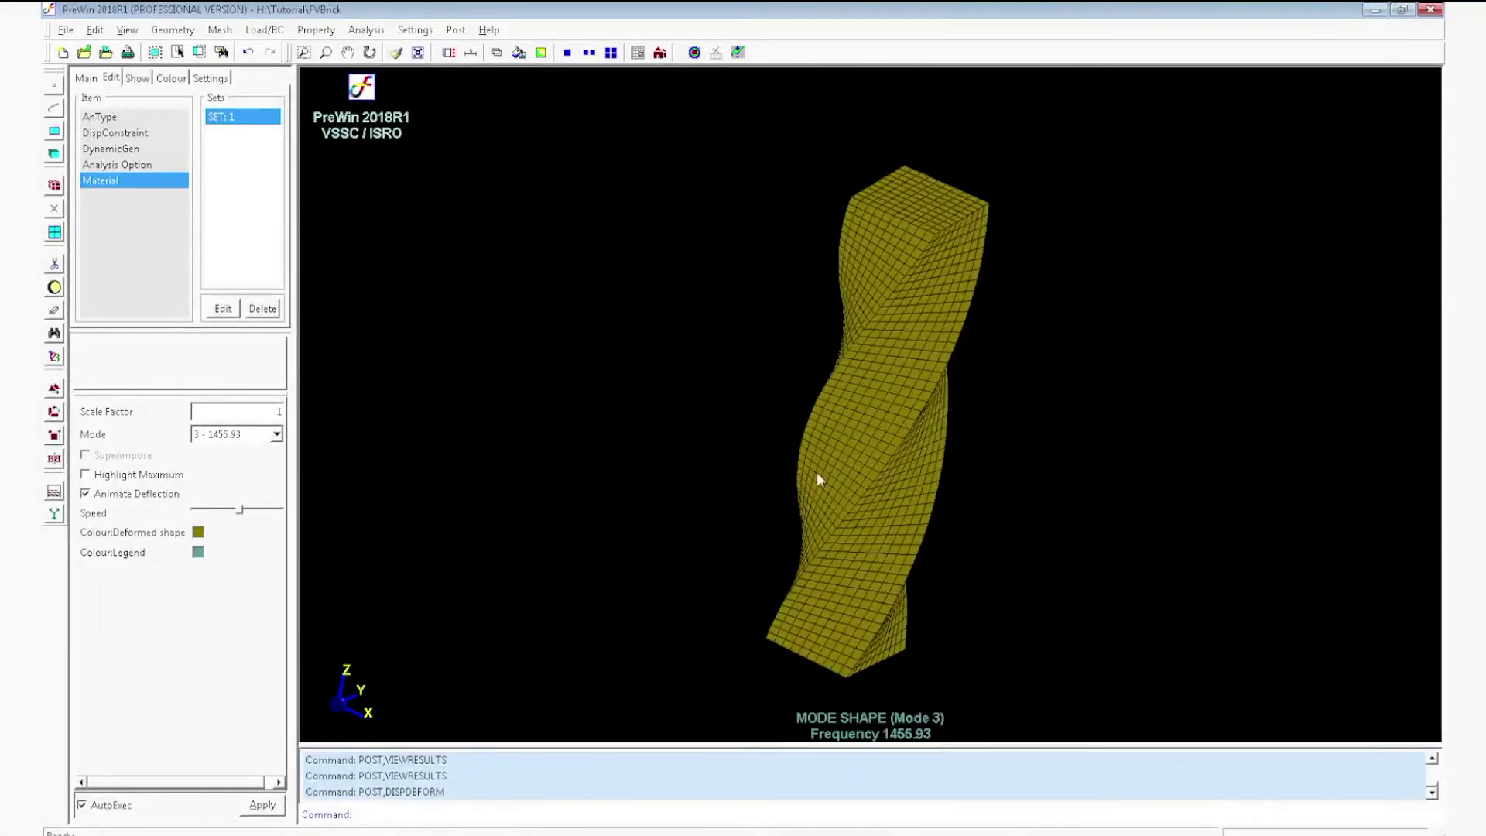
left_click(276, 434)
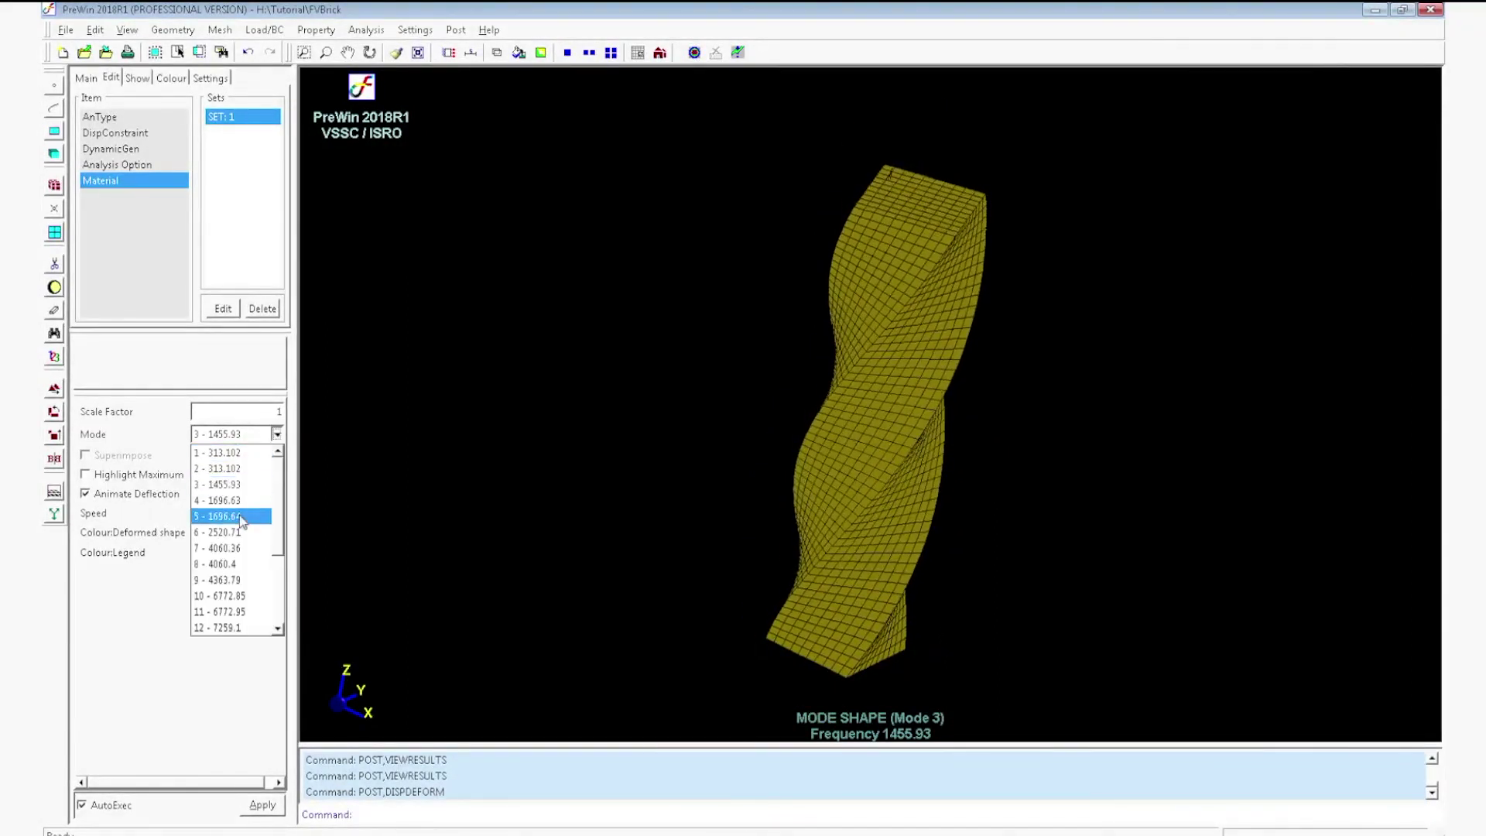
left_click(247, 580)
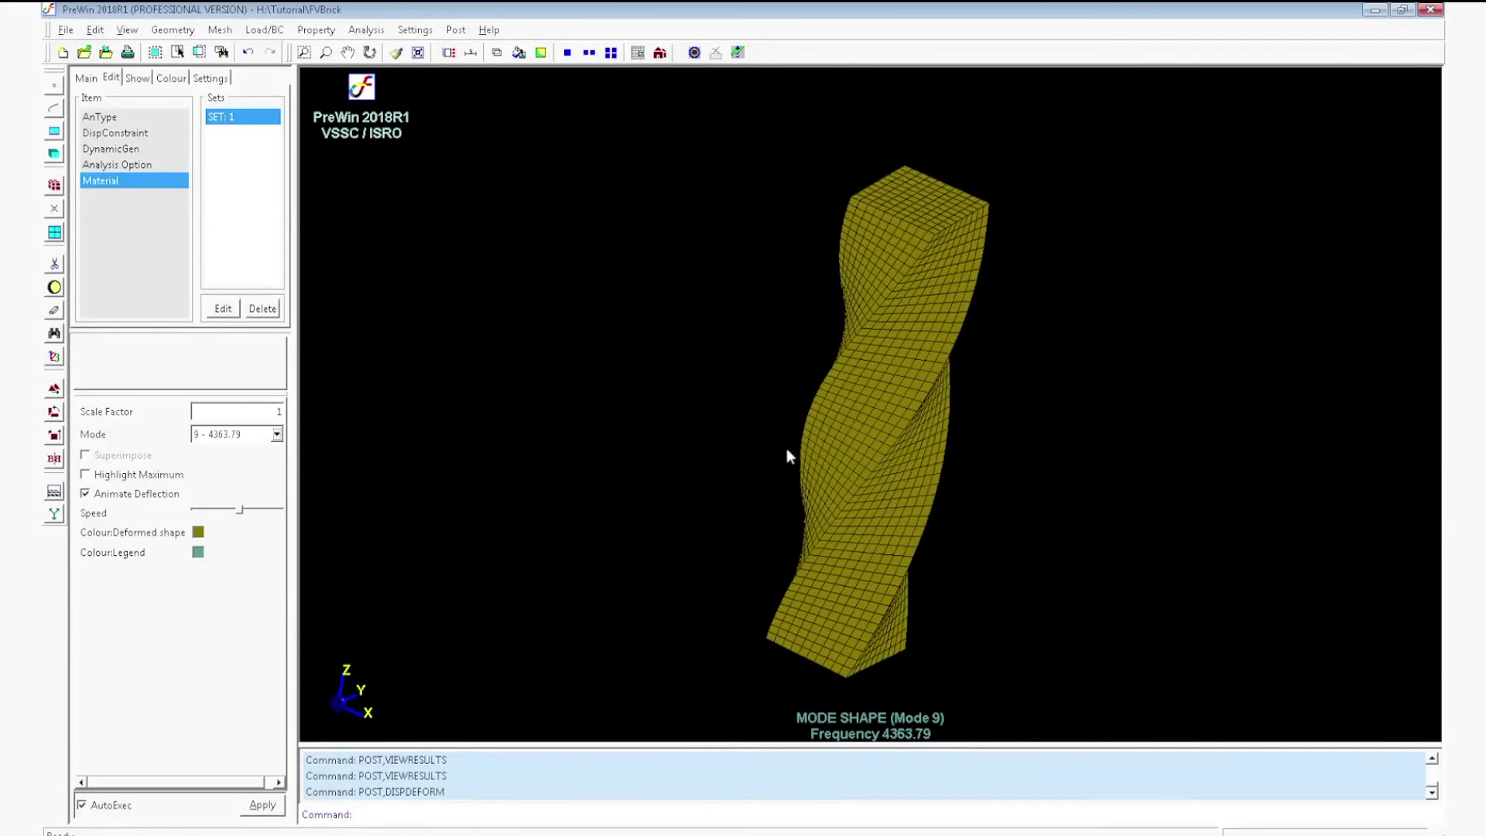
Step: View an animated Mode 5 contour plot, tilt it, then switch the contour off
left_click(471, 52)
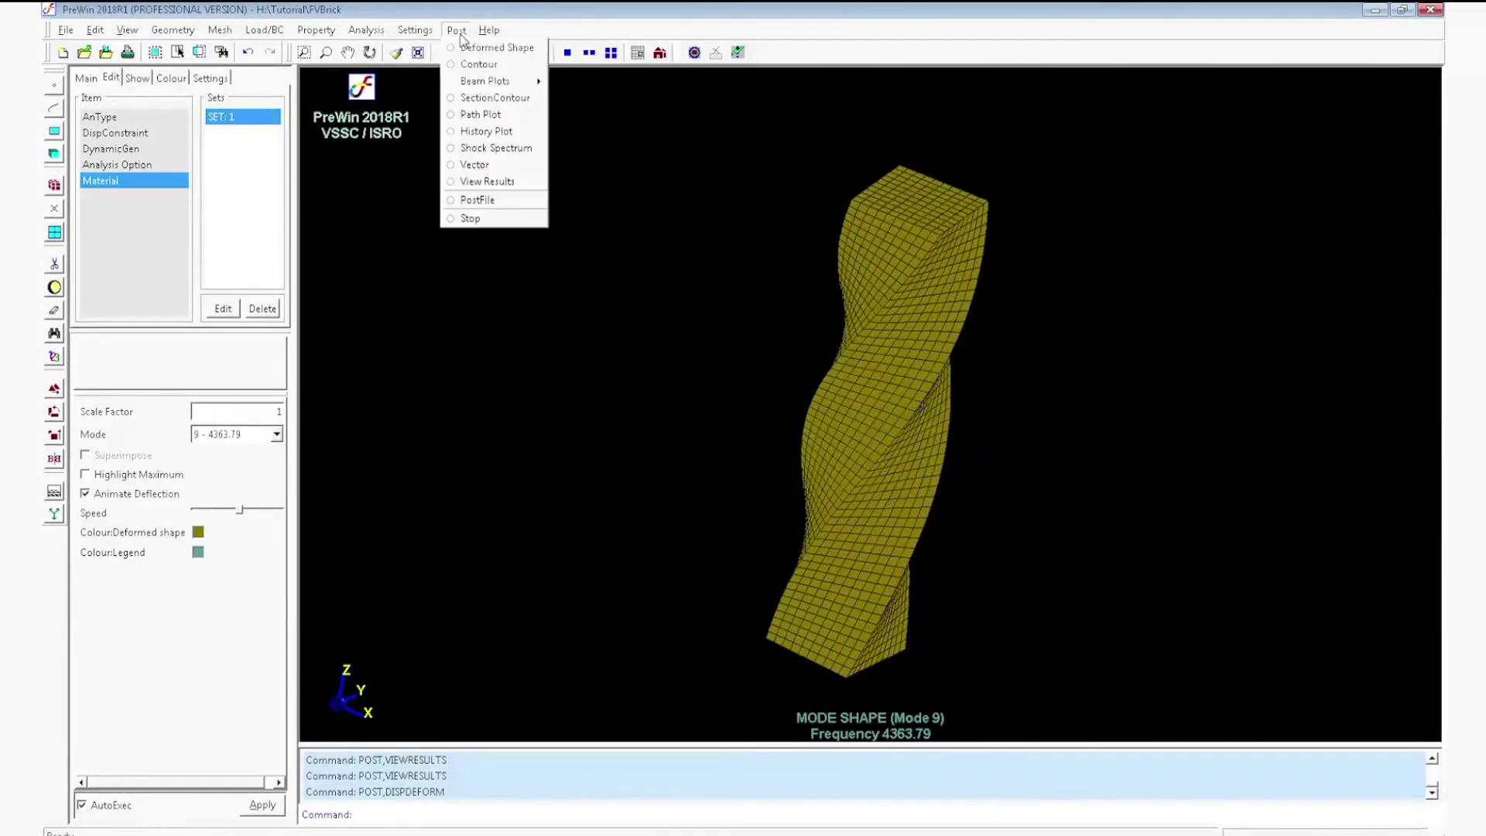
left_click(466, 70)
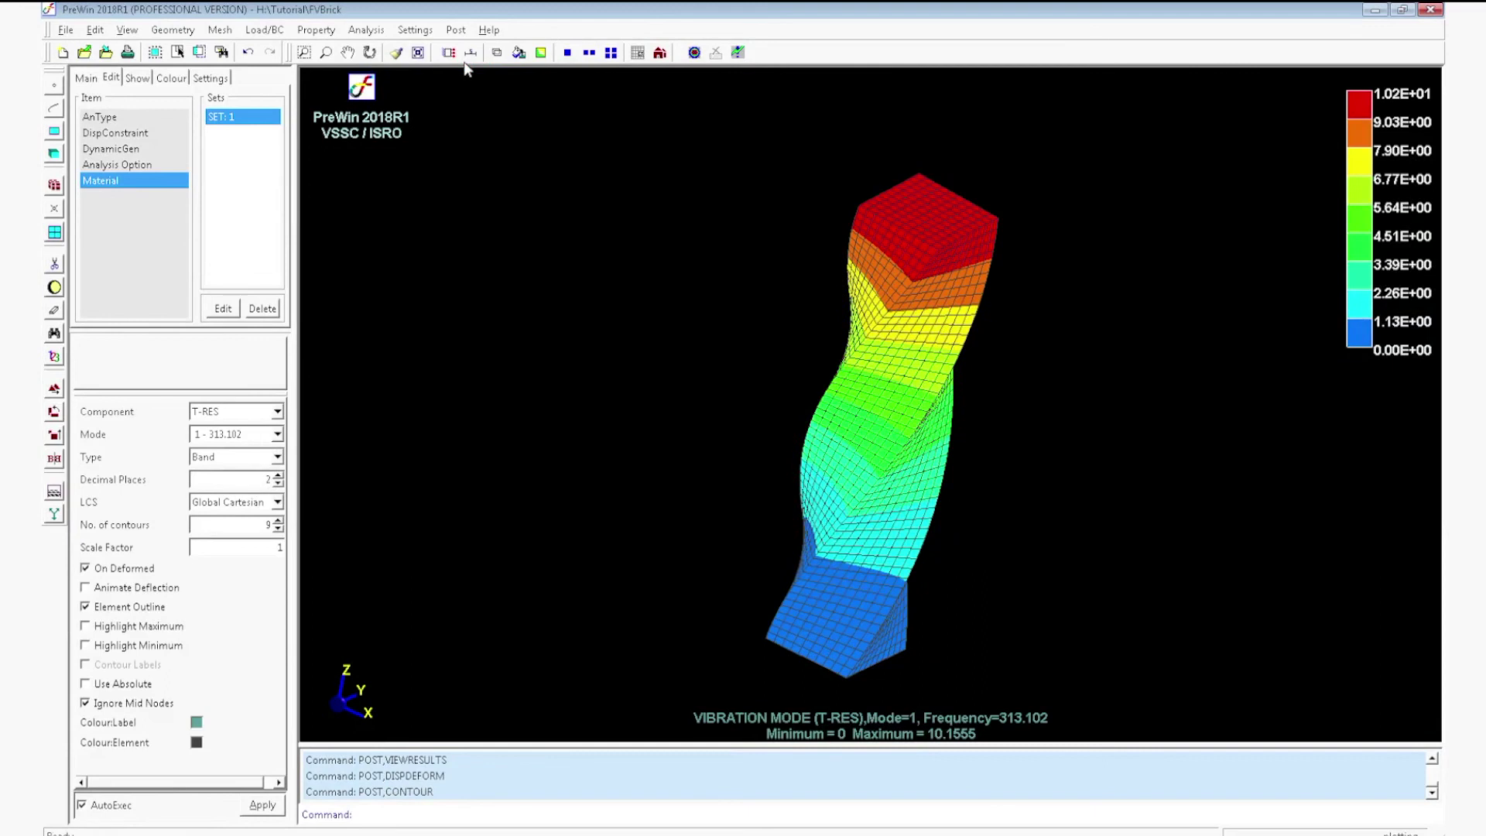
left_click(277, 434)
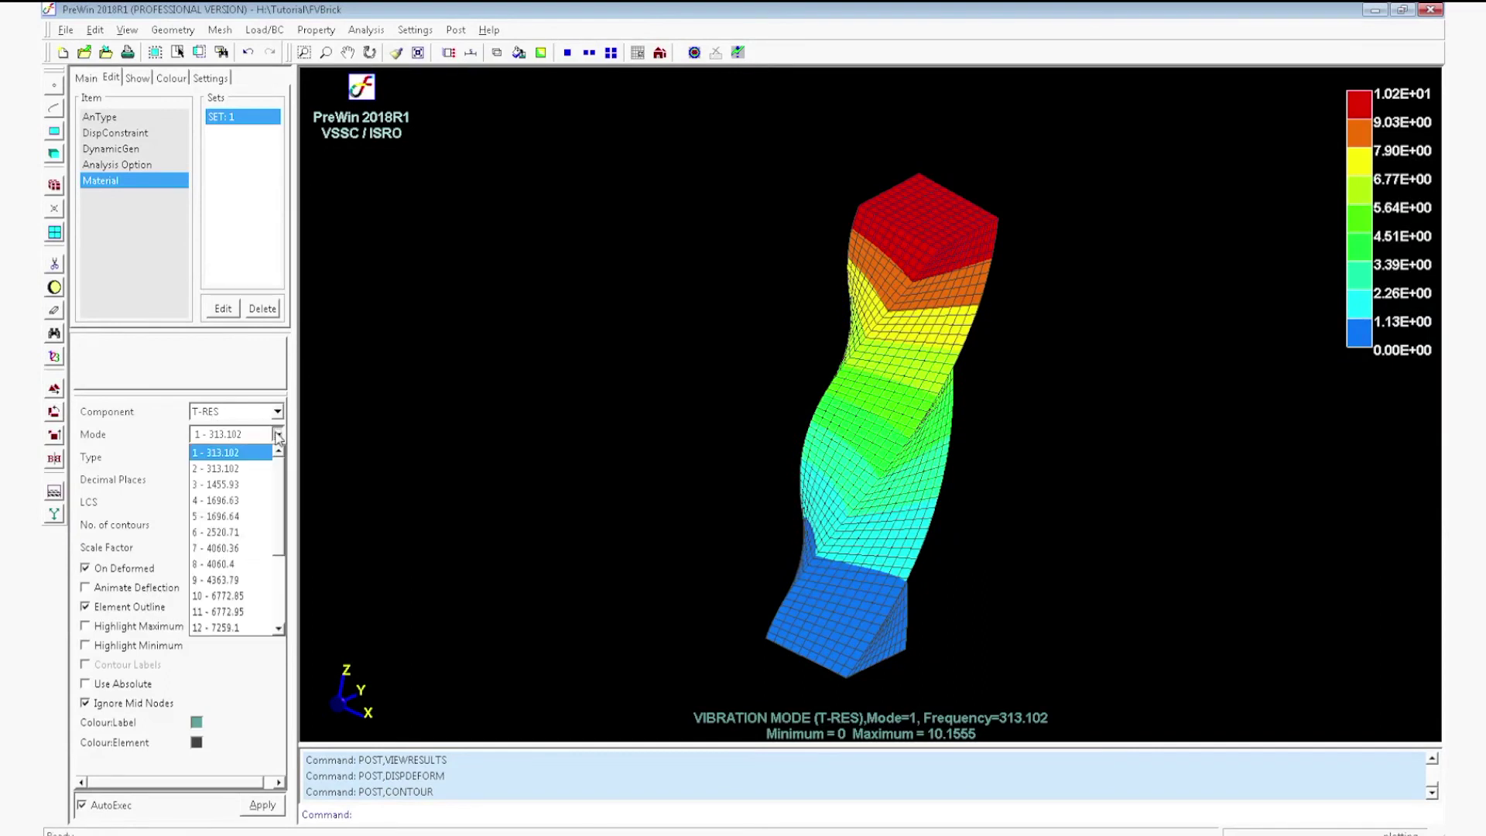
left_click(249, 518)
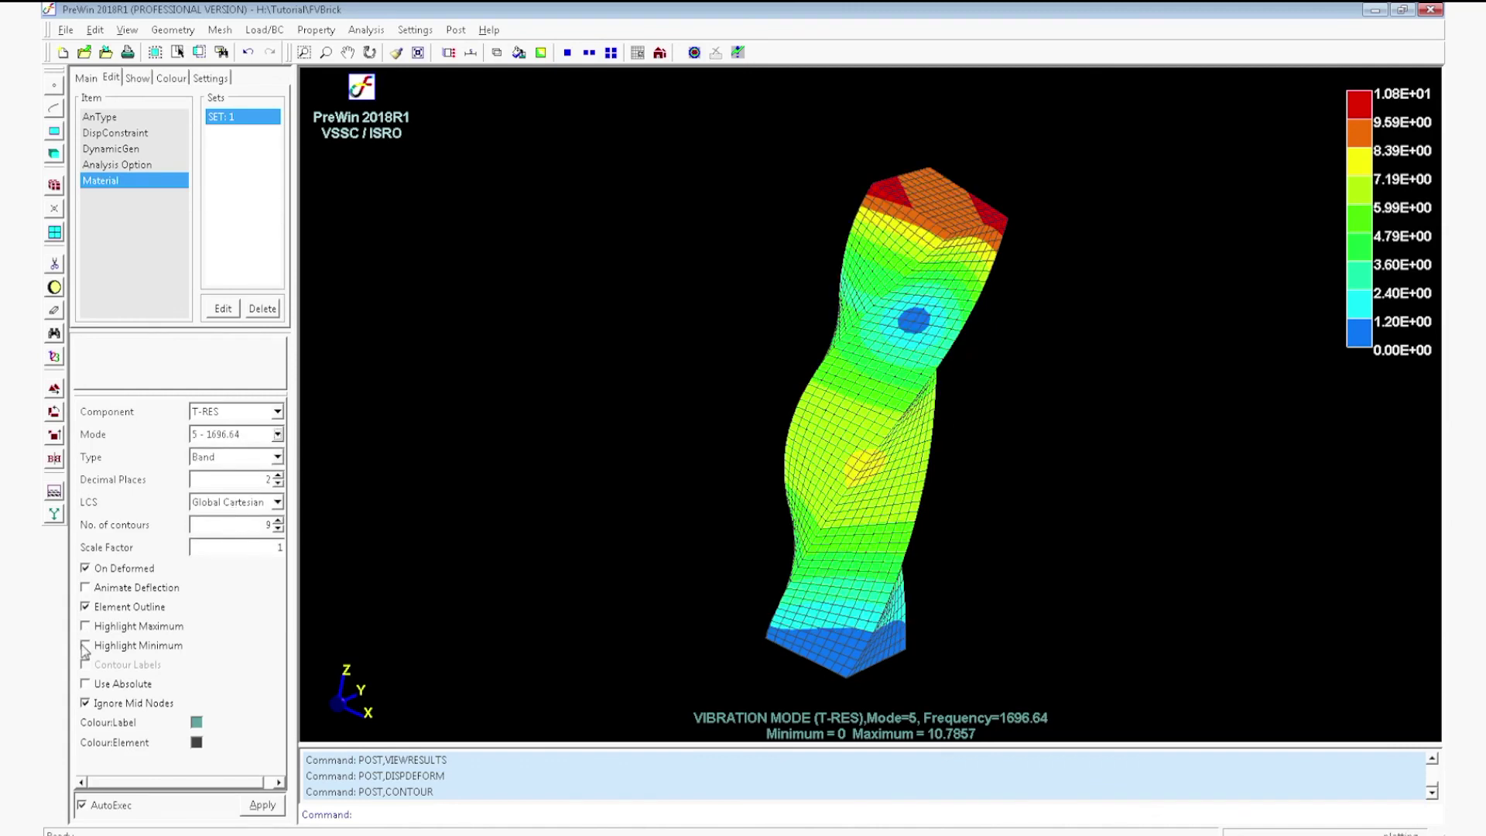
left_click(121, 591)
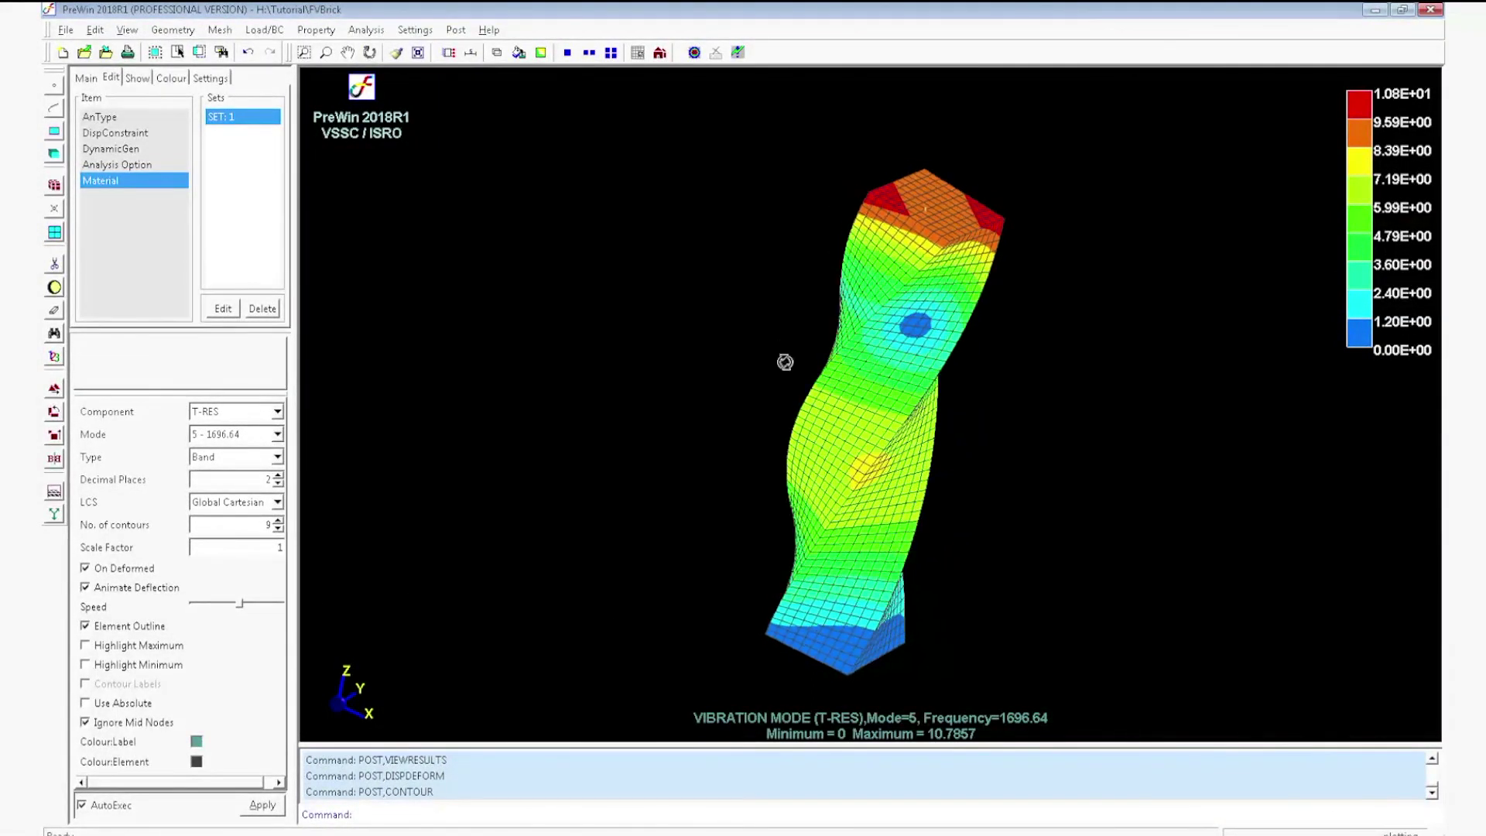
middle_click_drag(790, 405, 708, 282)
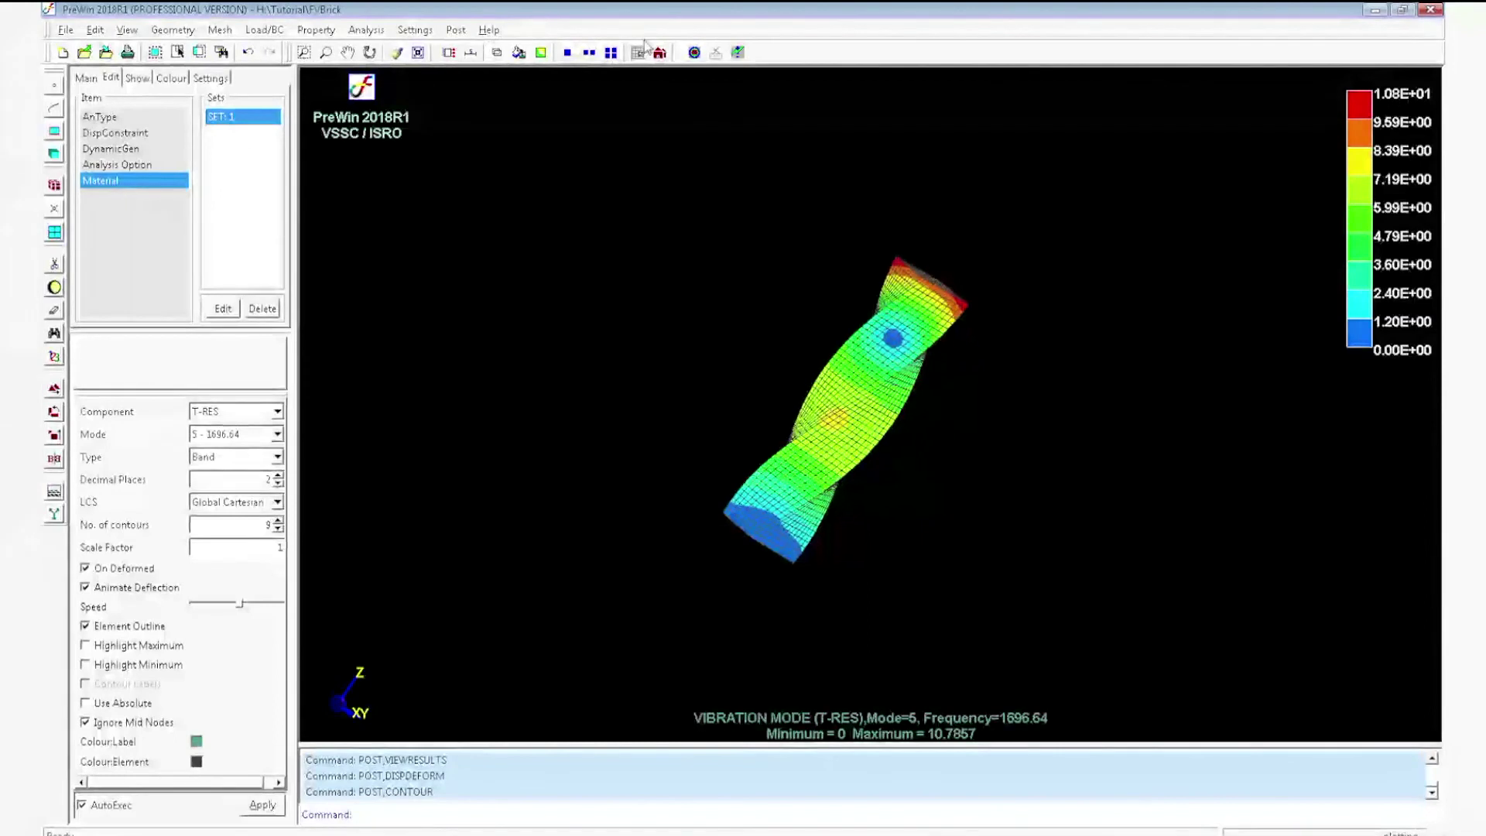
left_click(693, 53)
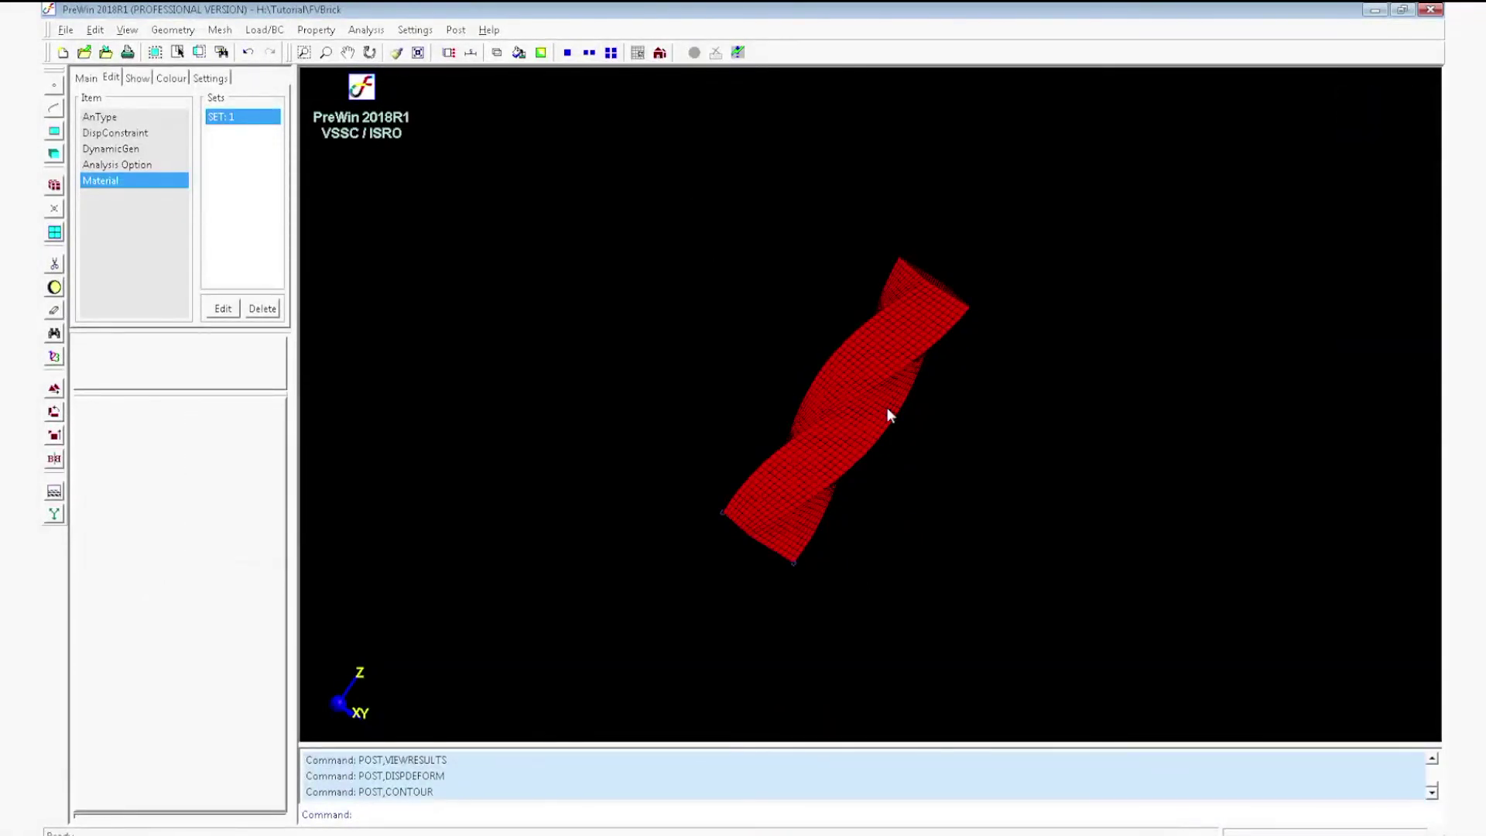